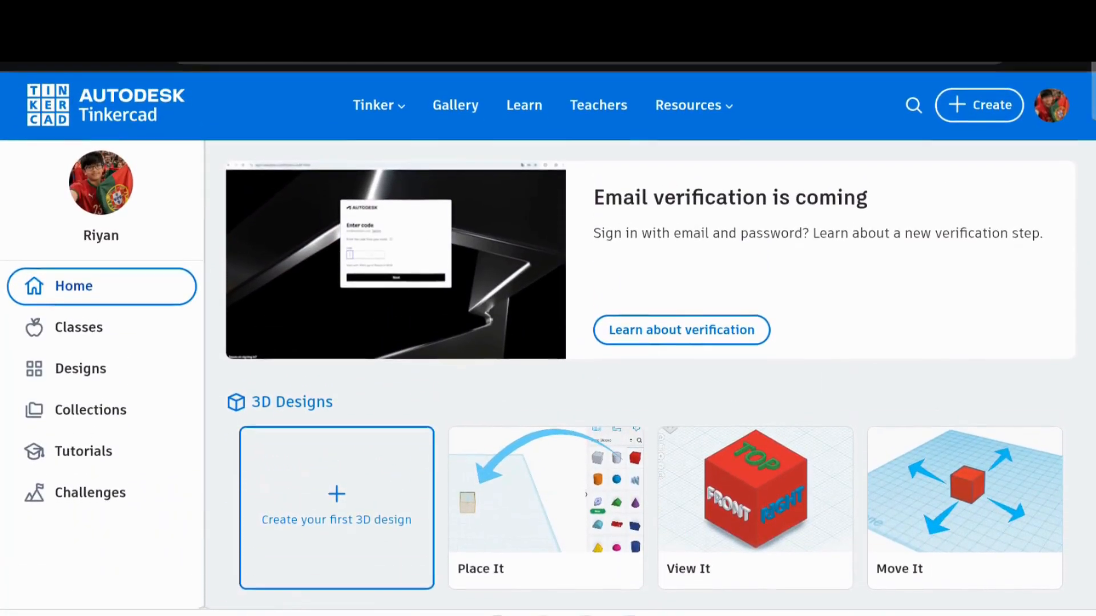
Create a new Circuits design from the dashboard
scroll(651, 343, down, 7)
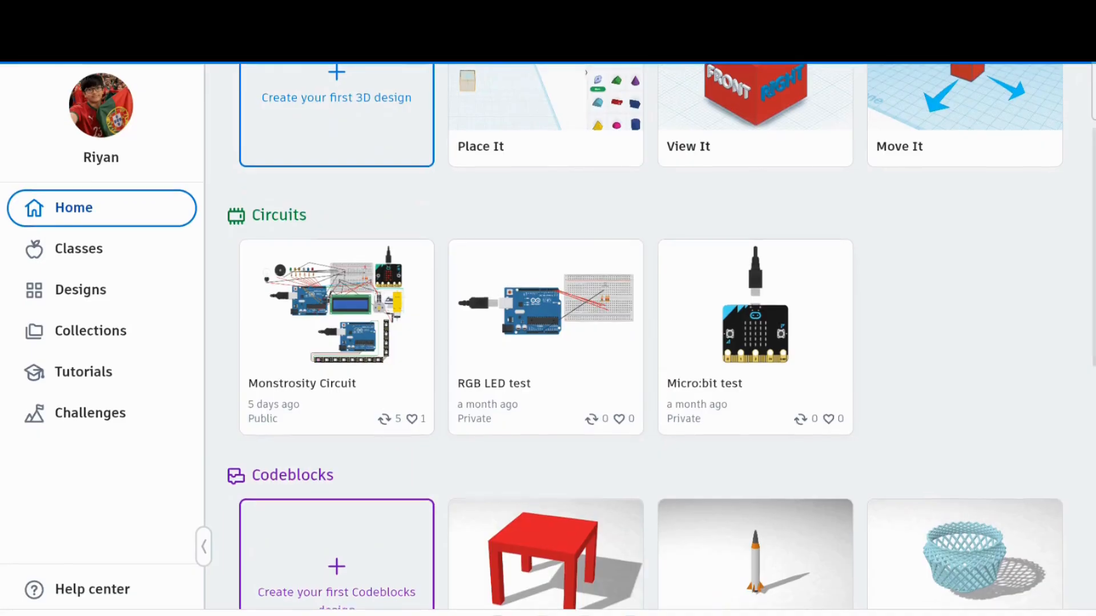
scroll(651, 342, up, 5)
click(980, 108)
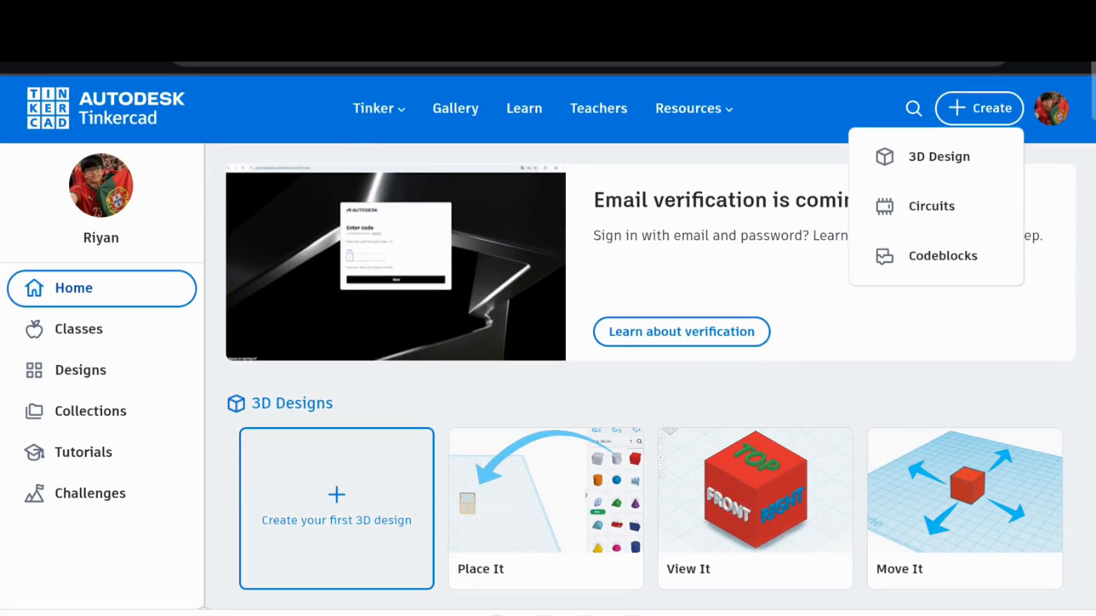
key(Escape)
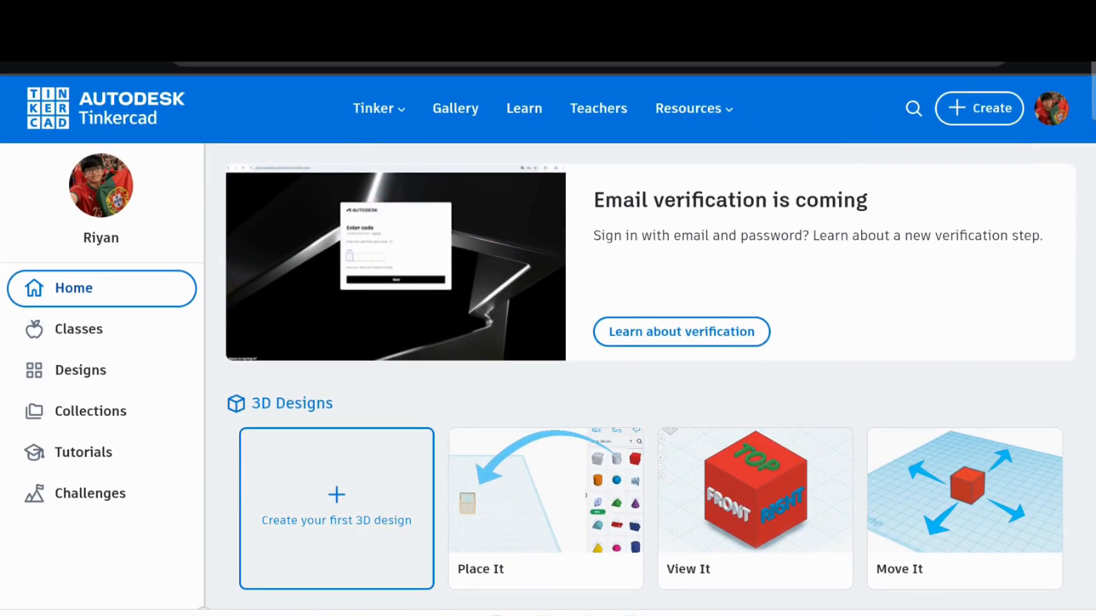
scroll(651, 343, down, 6)
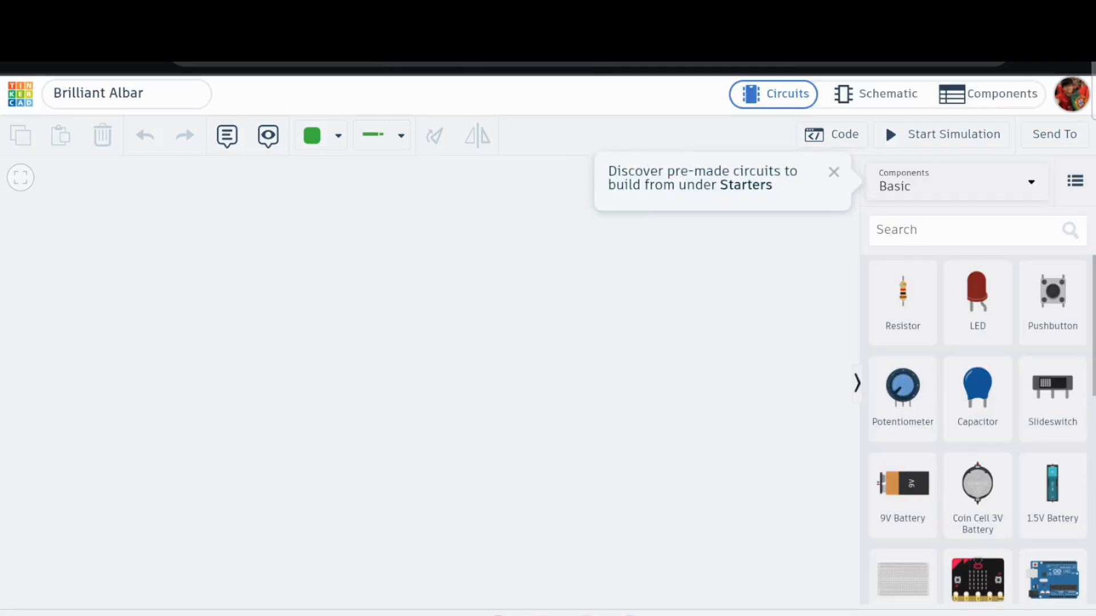
Rename the circuit as RGB LED and dismiss the hint about pre-made starter circuits
click(98, 93)
key(BackSpace)
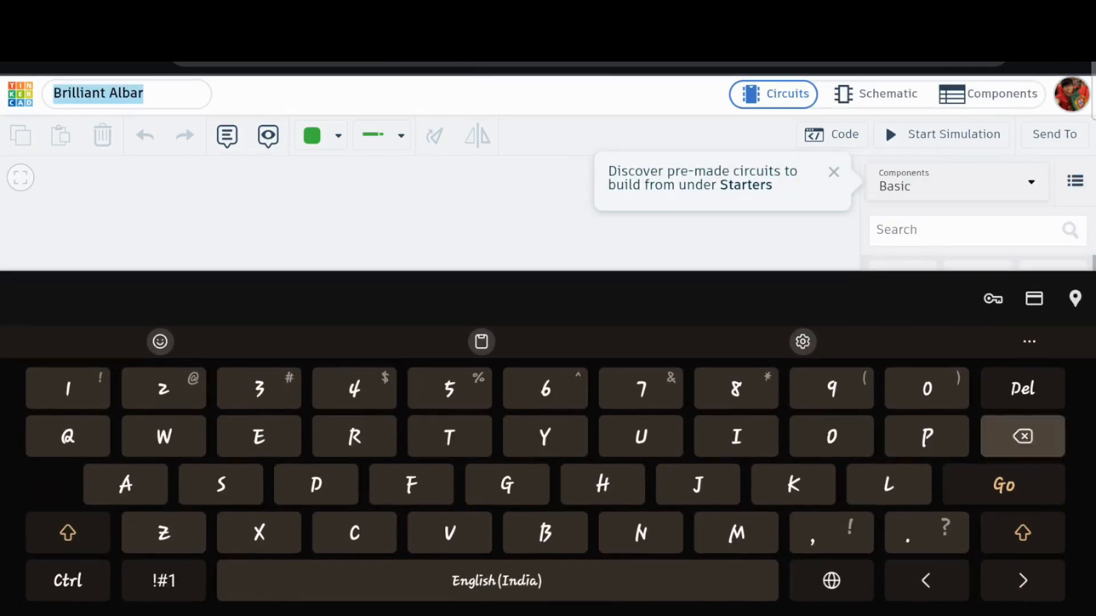
text(Z)
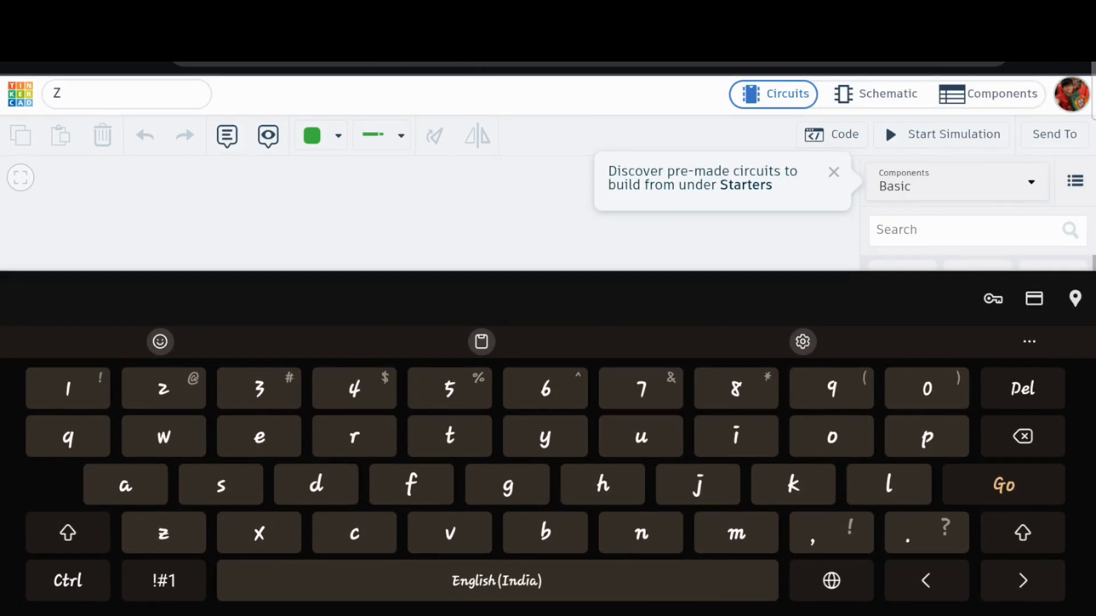
key(BackSpace)
text(RGN)
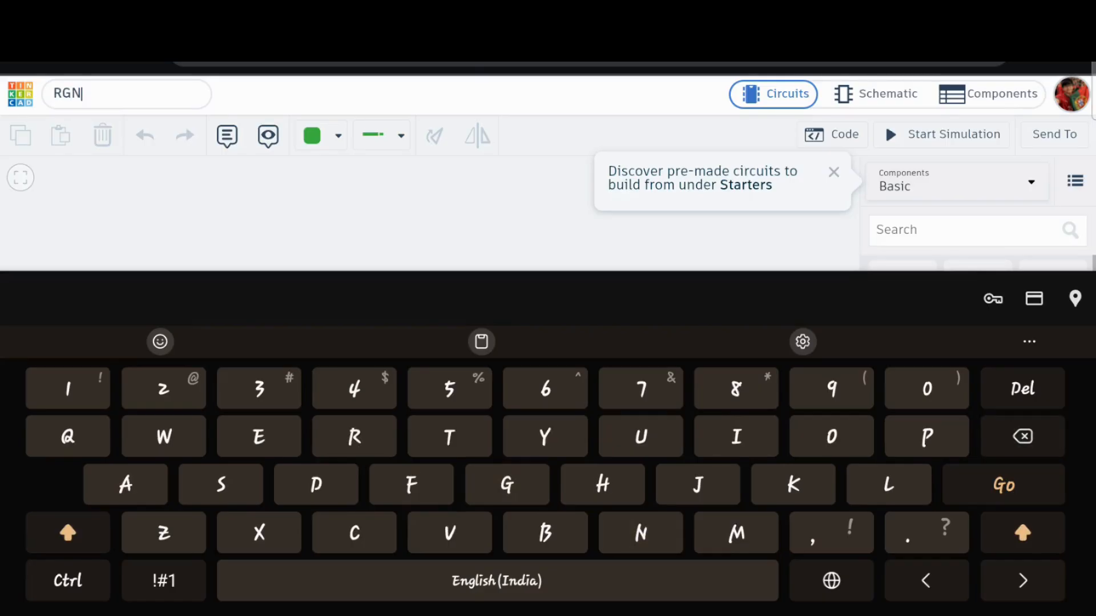
key(BackSpace)
text(B LED)
click(240, 613)
click(834, 172)
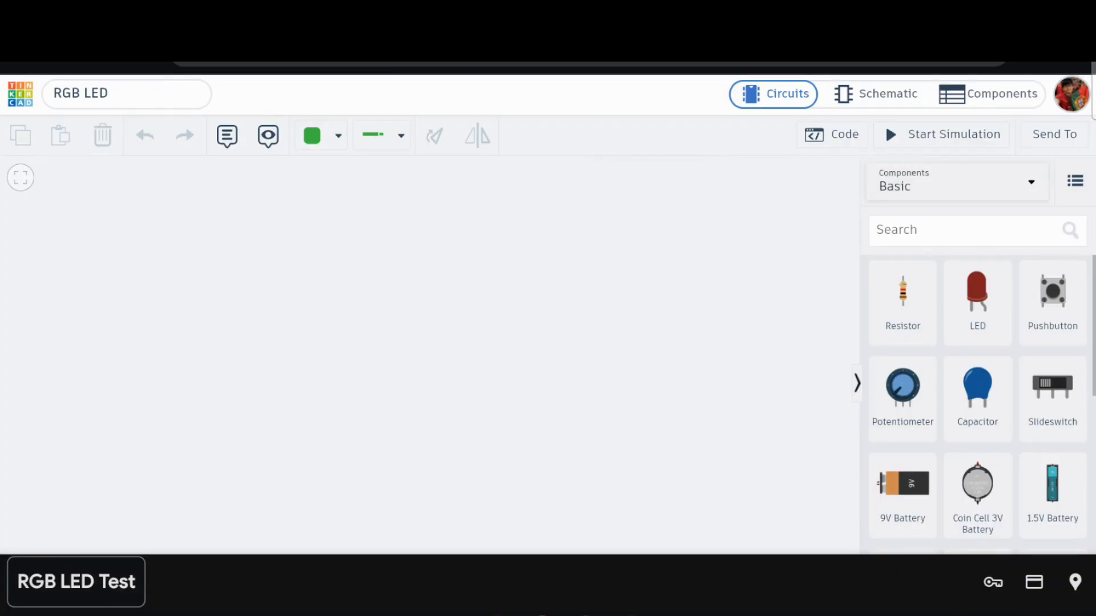
click(108, 93)
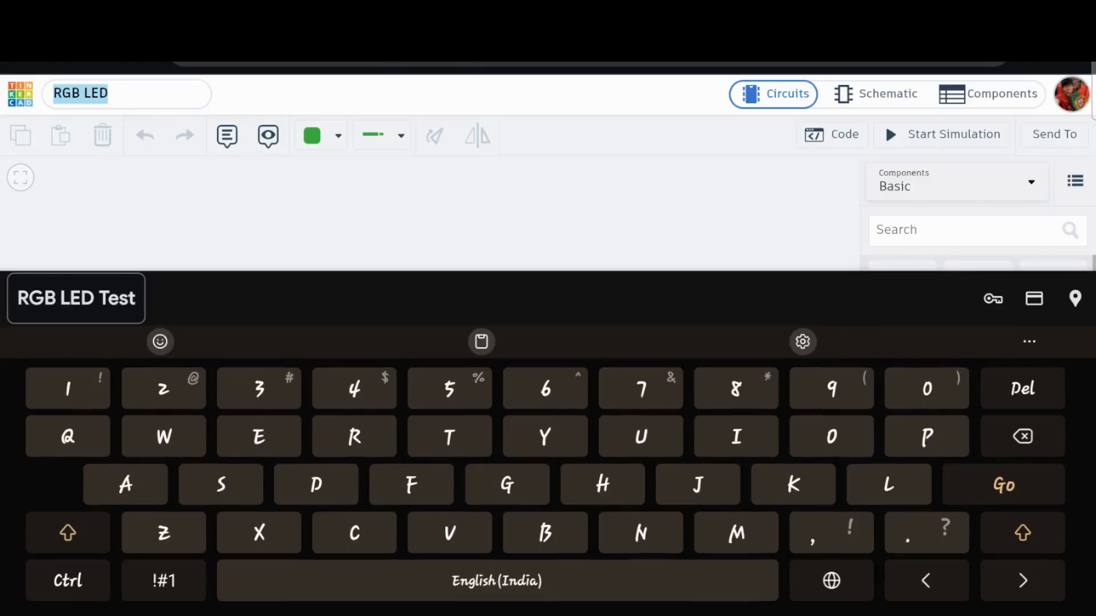
key(Escape)
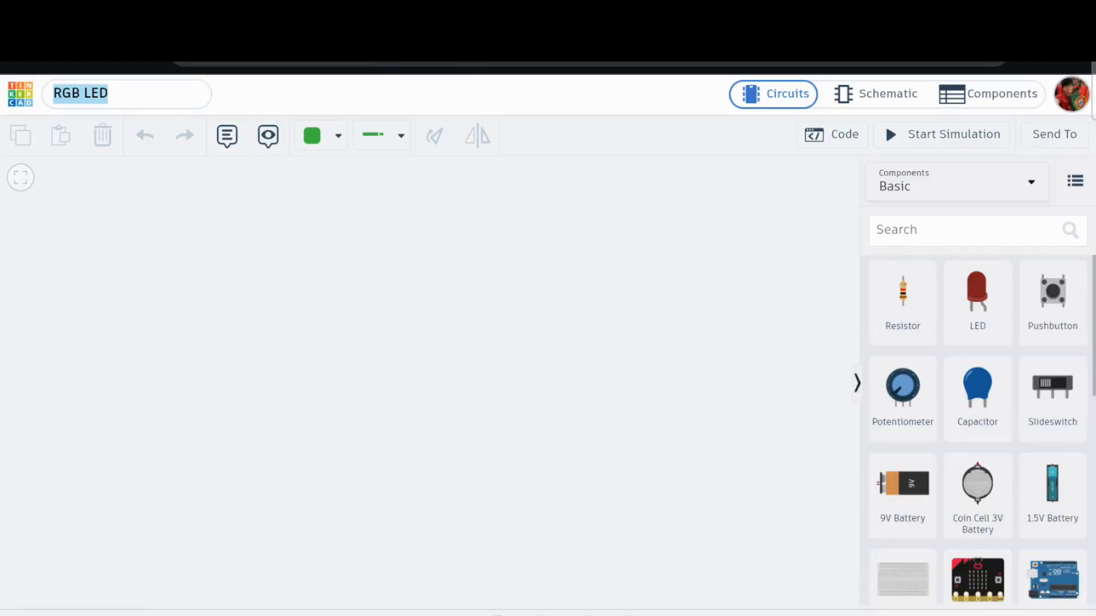
Search the components for "led rgb" and place one LED RGB in the middle of the empty workspace
click(971, 230)
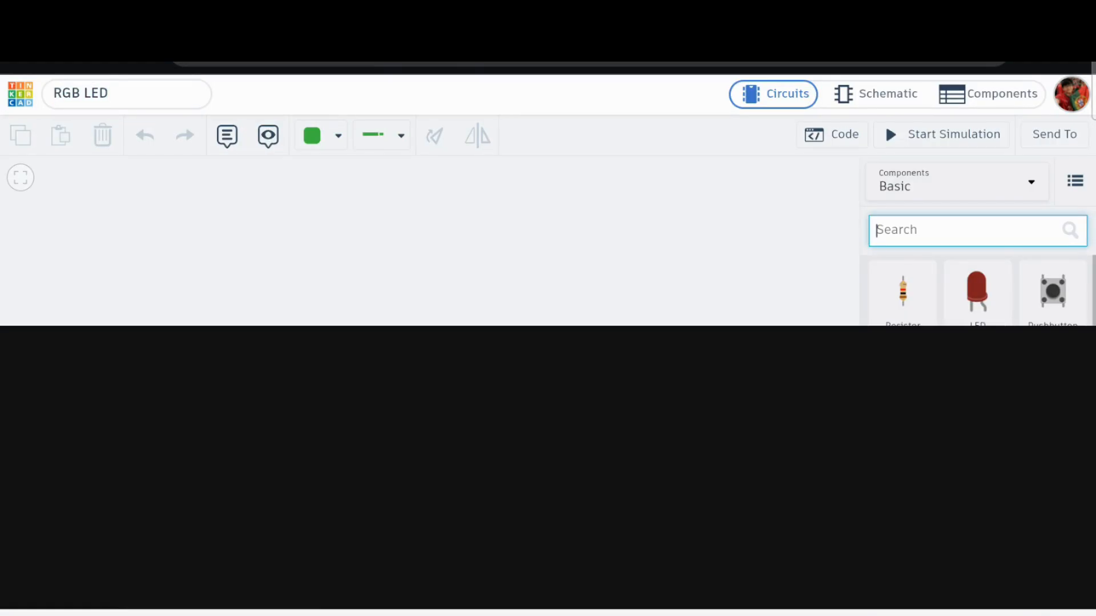
text(Rgb)
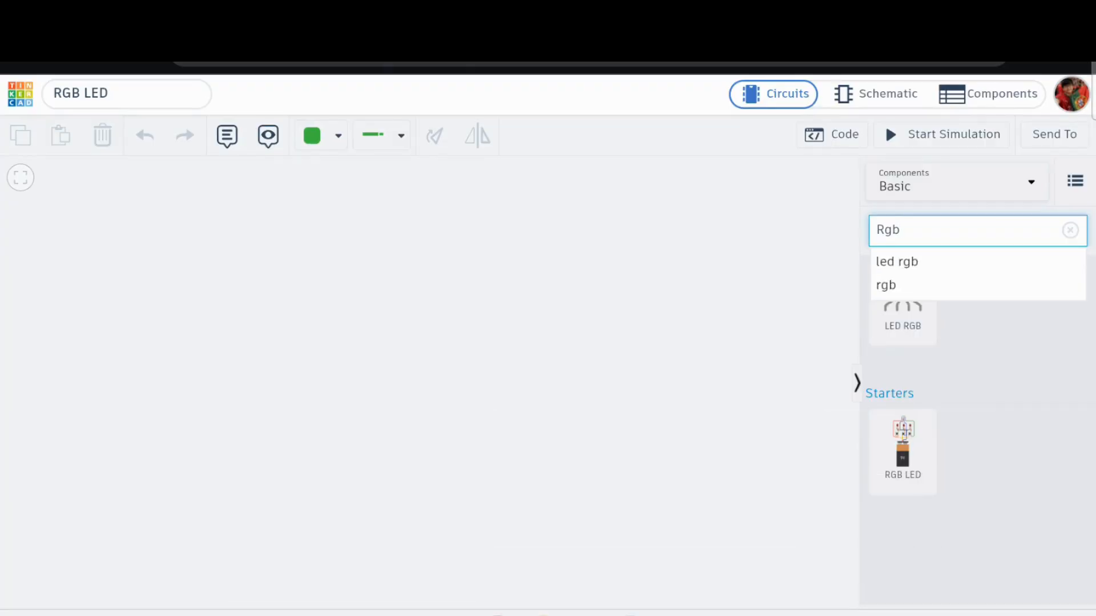
click(925, 262)
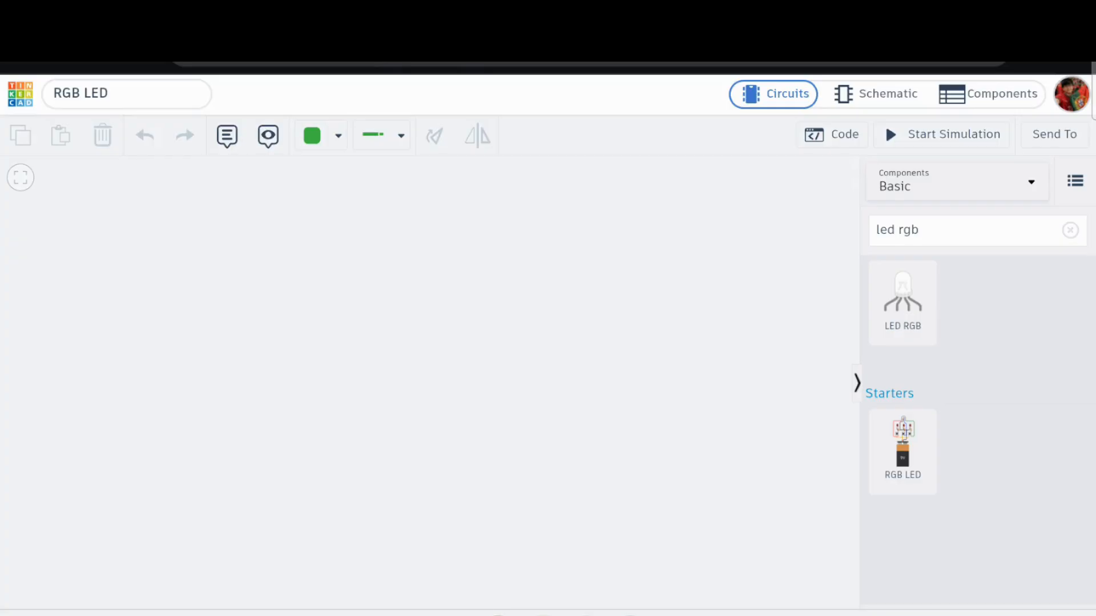
drag(902, 303, 441, 307)
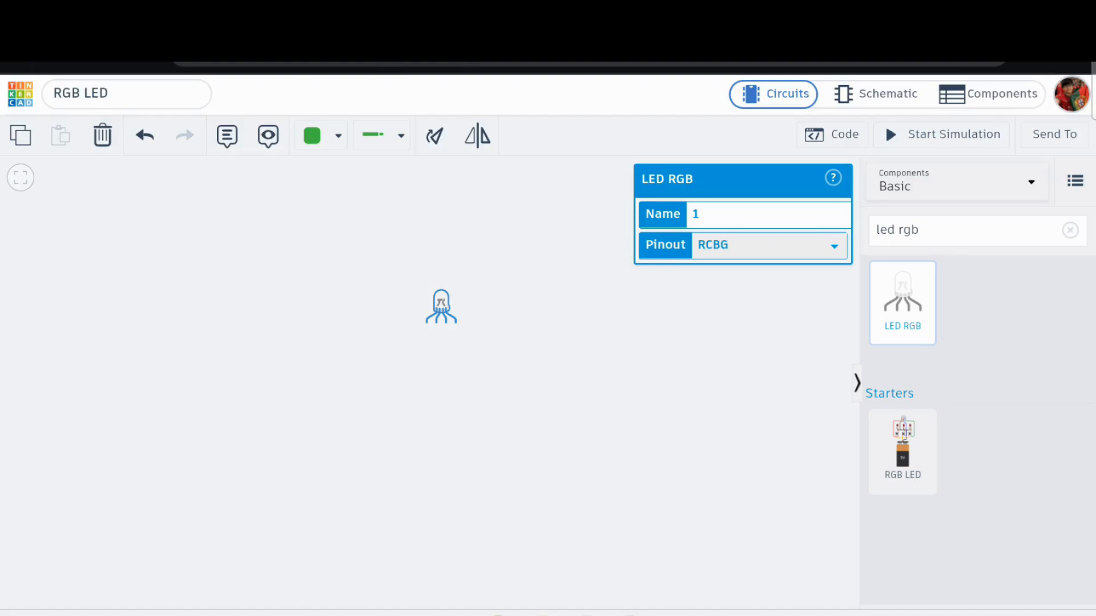
key(Escape)
scroll(452, 315, up, 5)
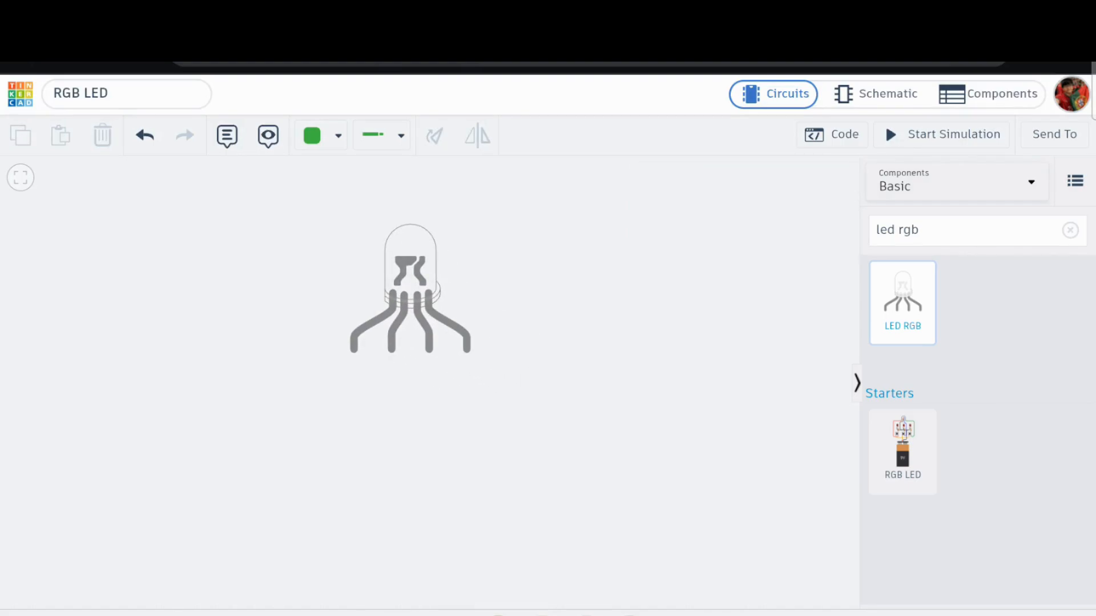
click(338, 136)
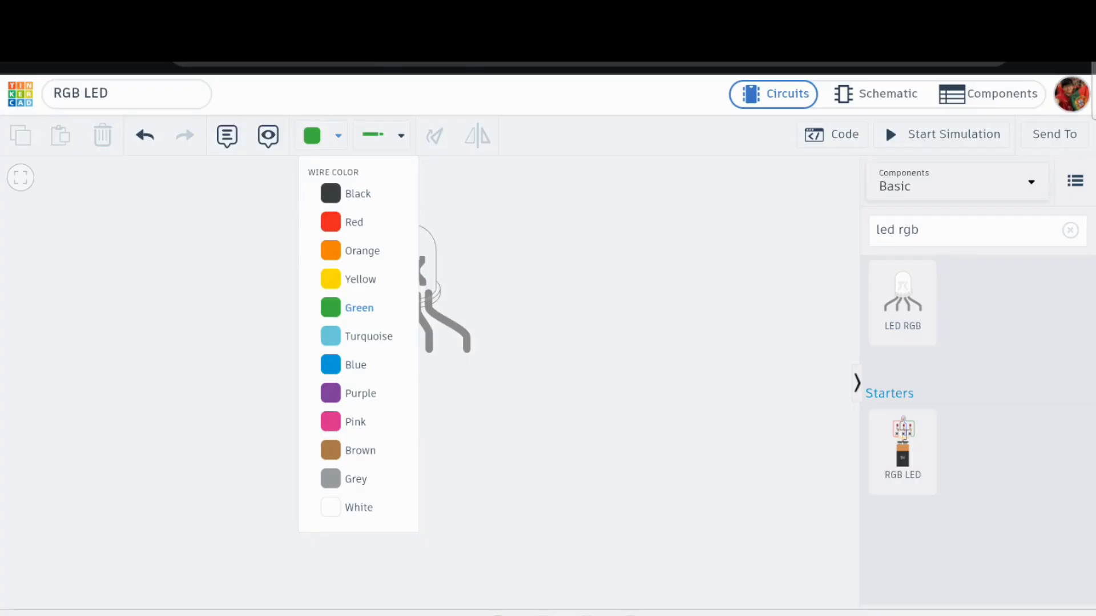
click(338, 135)
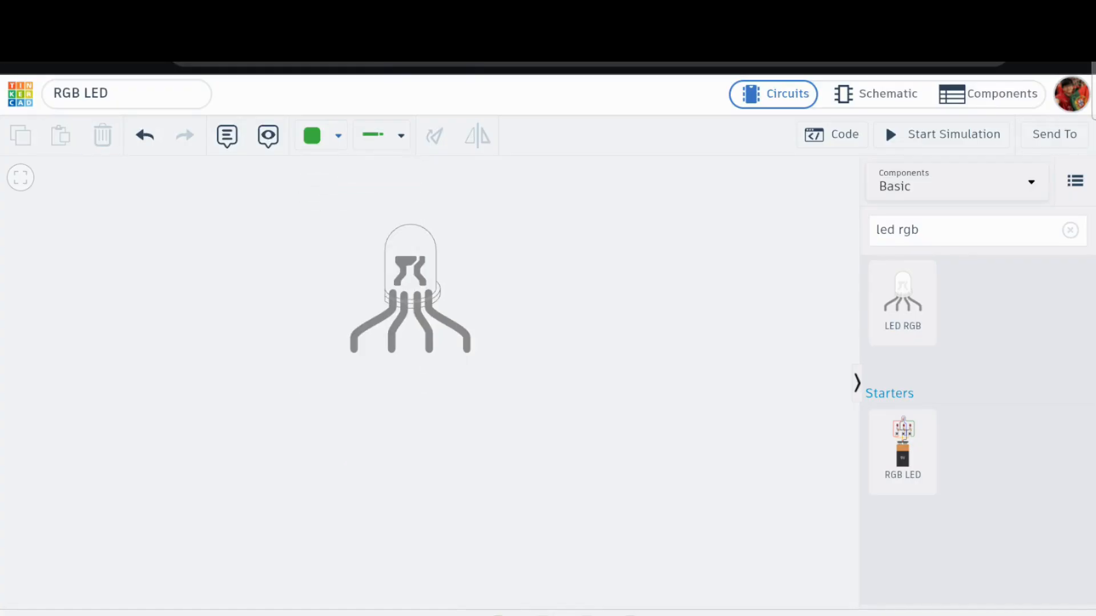
click(391, 350)
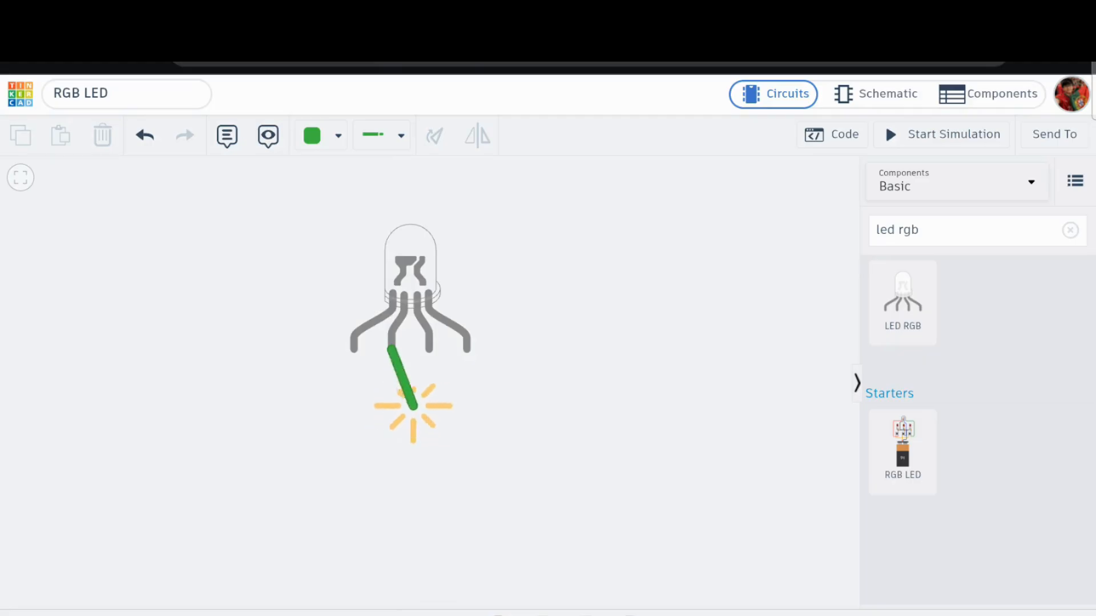
key(Escape)
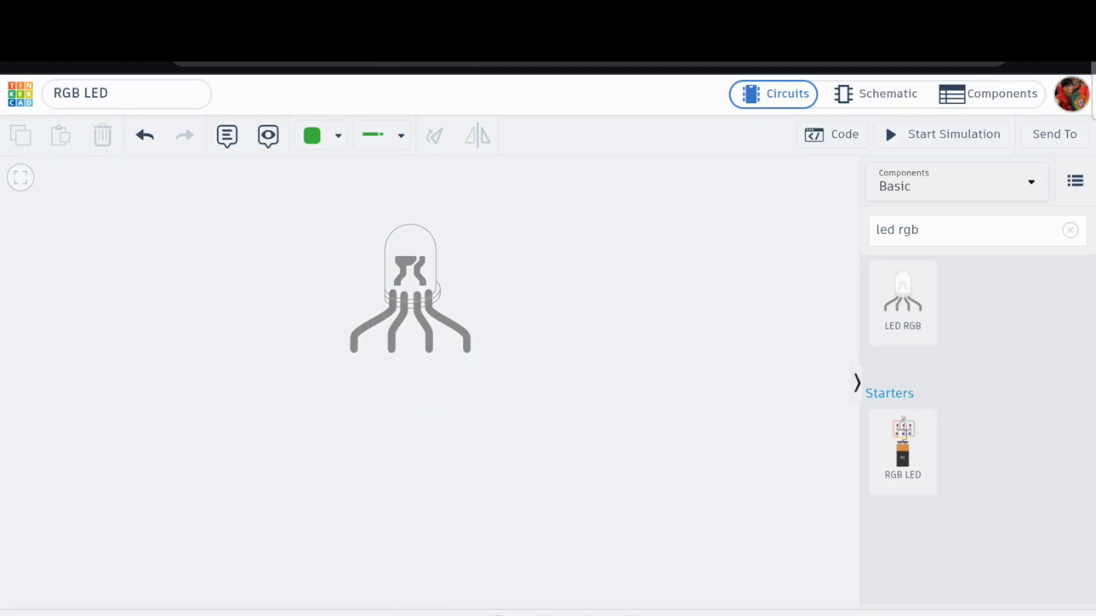
Set the wire colour to black and try to draw a wire from the RGB LED's second pin
click(338, 136)
click(357, 190)
click(391, 350)
click(402, 420)
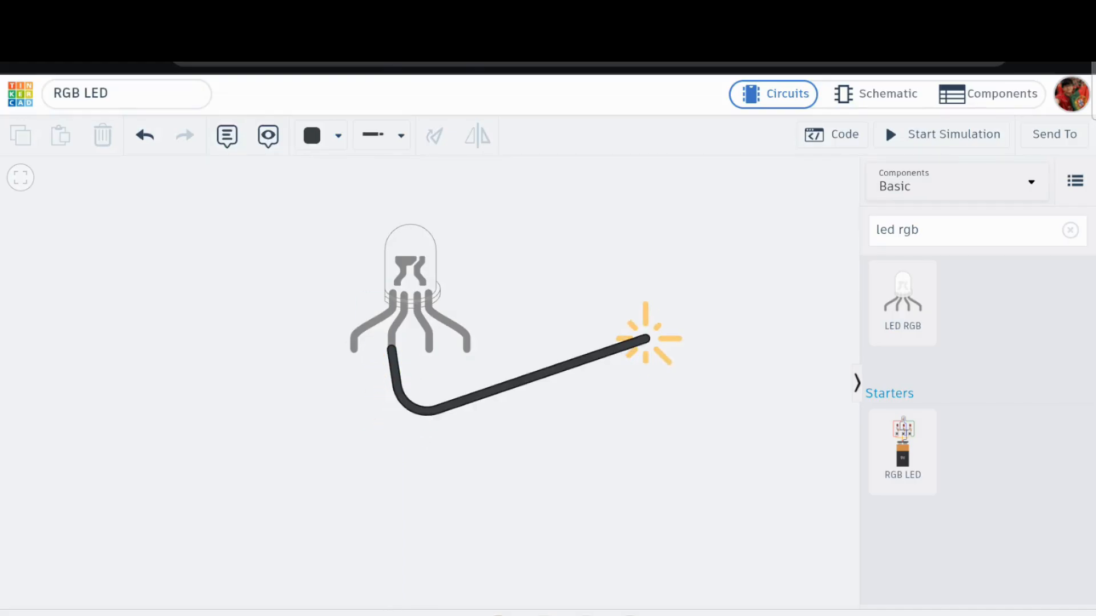
key(Escape)
click(392, 350)
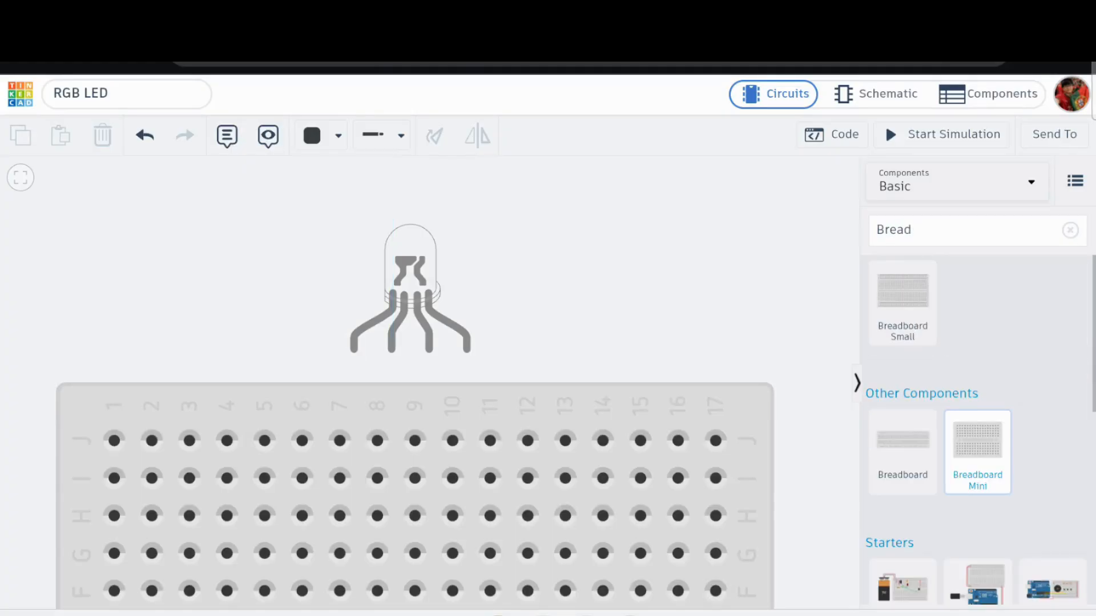
Connect the RGB LED's second pin to hole J8 of the mini breadboard with a black wire
click(392, 349)
click(376, 440)
key(Escape)
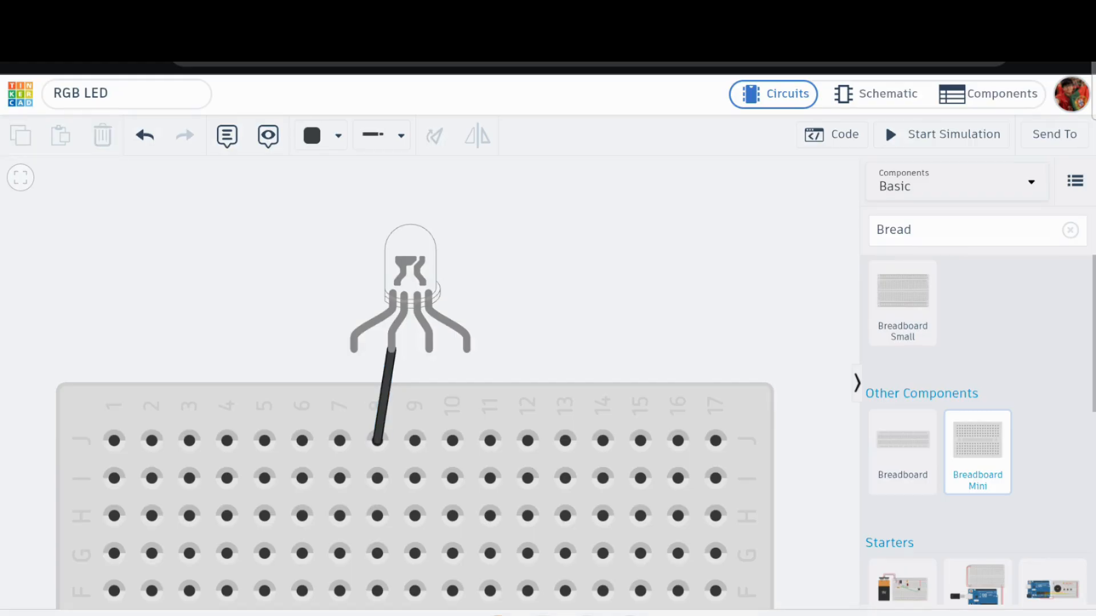
Connect the RGB LED's first pin to breadboard hole J7 with a red wire
click(338, 135)
click(351, 215)
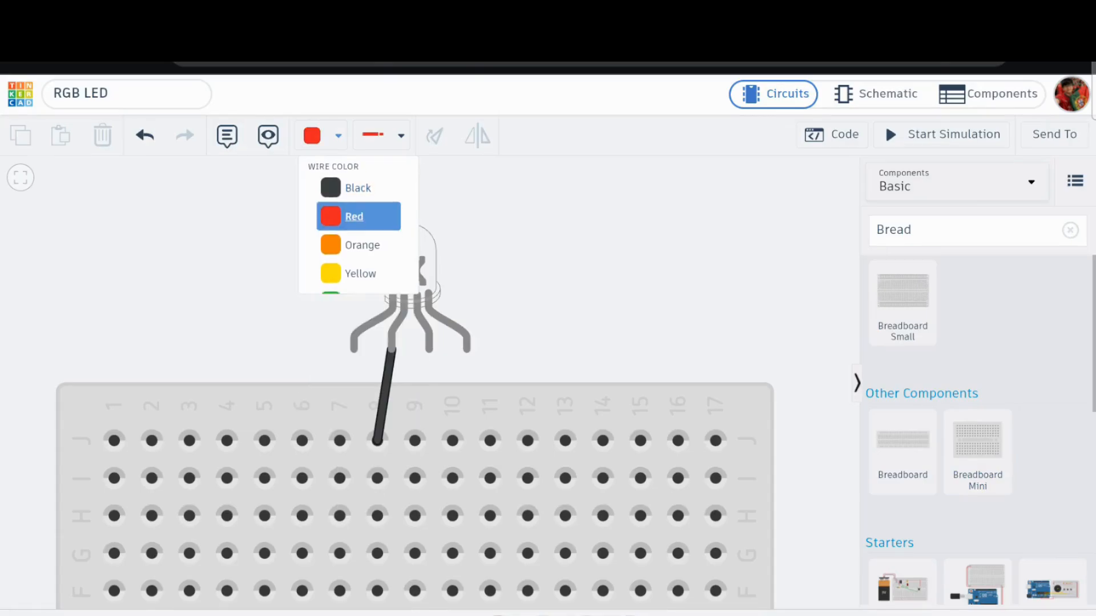
click(354, 348)
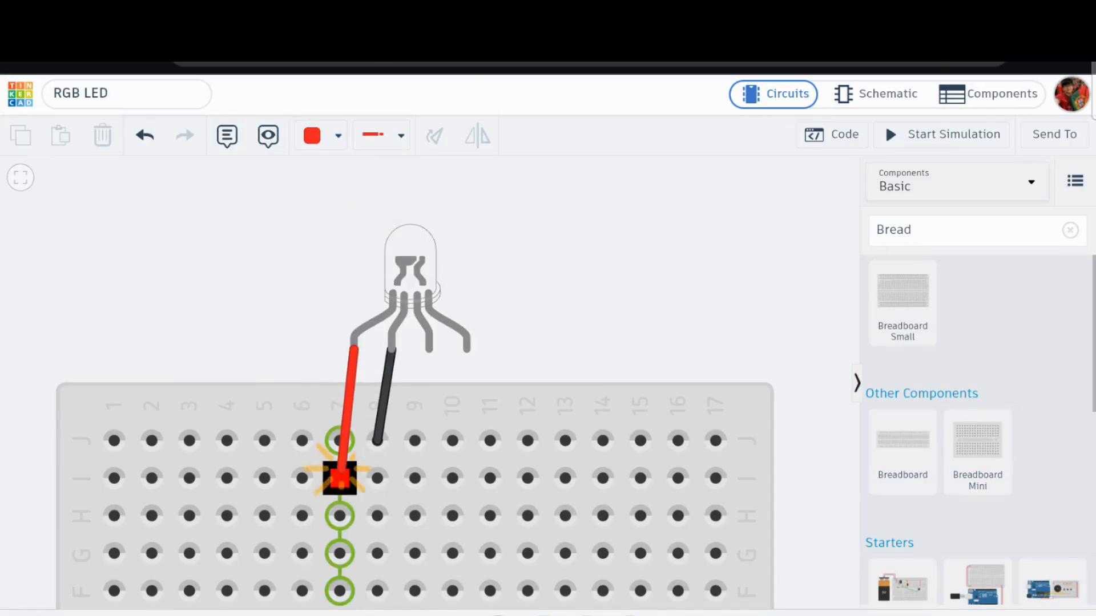
click(339, 440)
key(Escape)
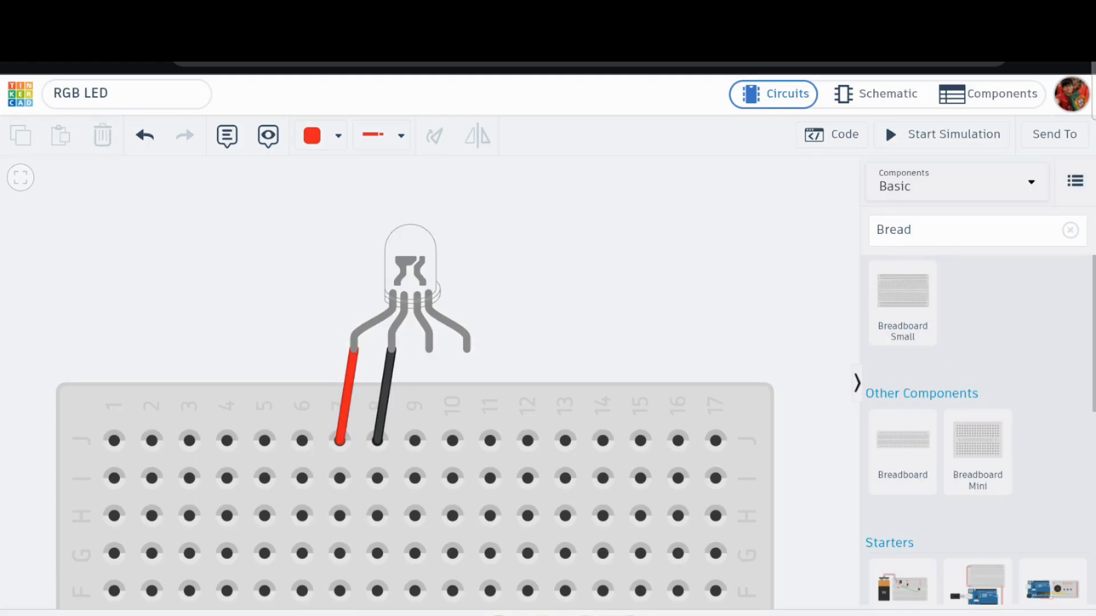
Connect the RGB LED's third pin to breadboard hole J9 with a blue wire
click(338, 135)
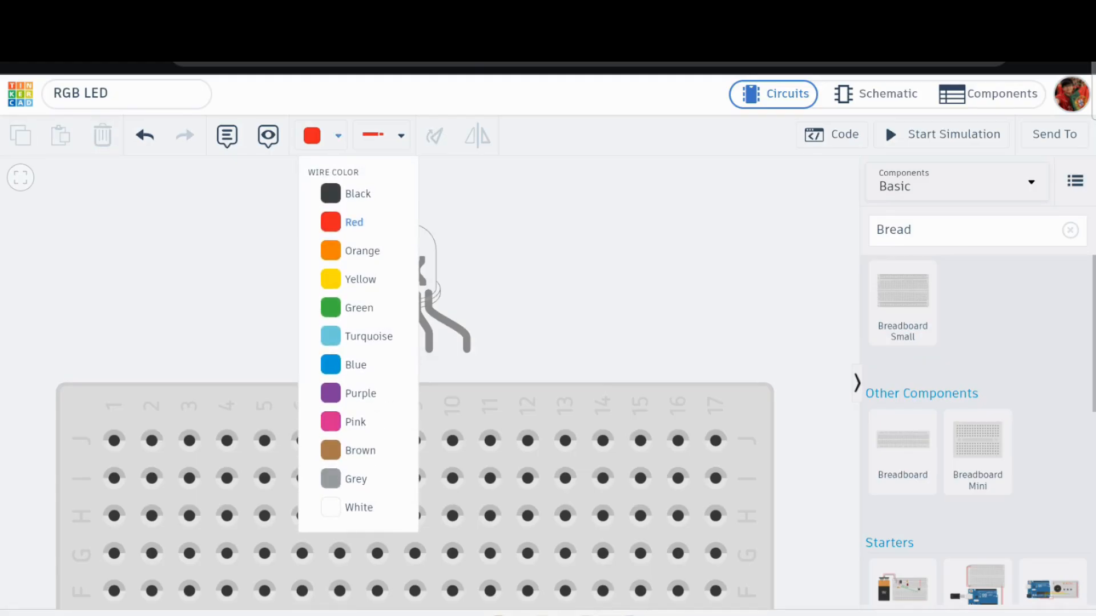
click(355, 364)
click(428, 350)
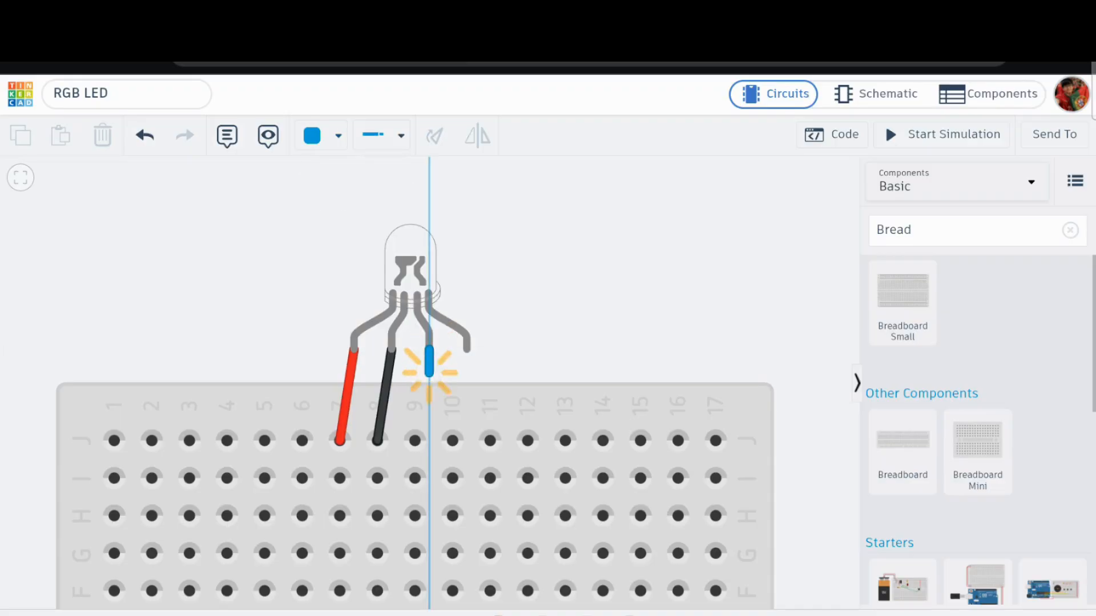
click(415, 440)
key(Escape)
Connect the RGB LED's fourth pin to breadboard hole J10 with a green wire
click(337, 135)
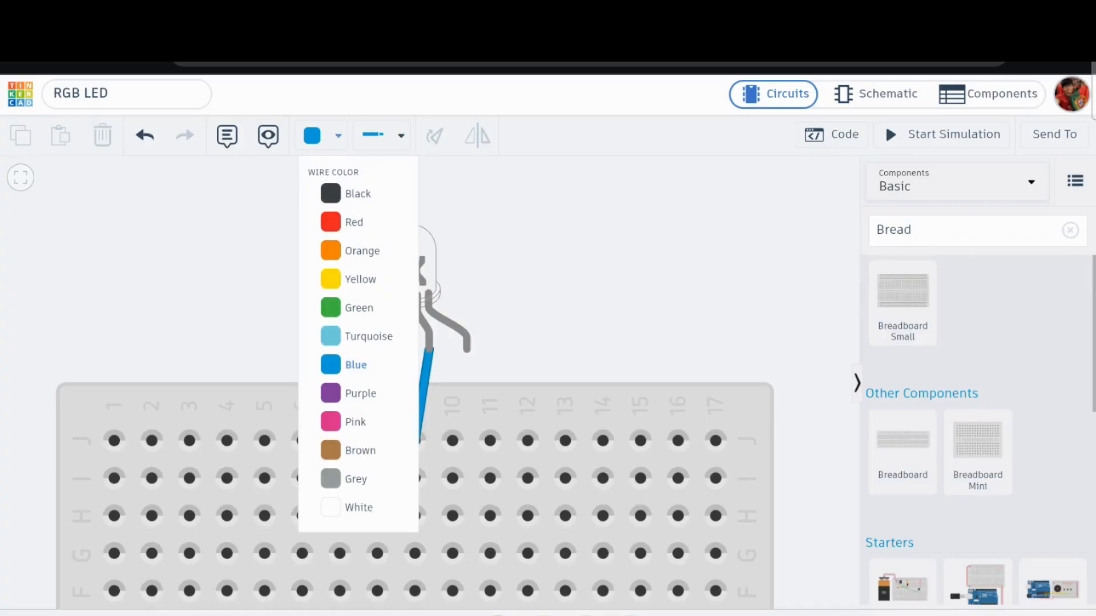
click(330, 307)
click(467, 349)
click(453, 440)
key(Escape)
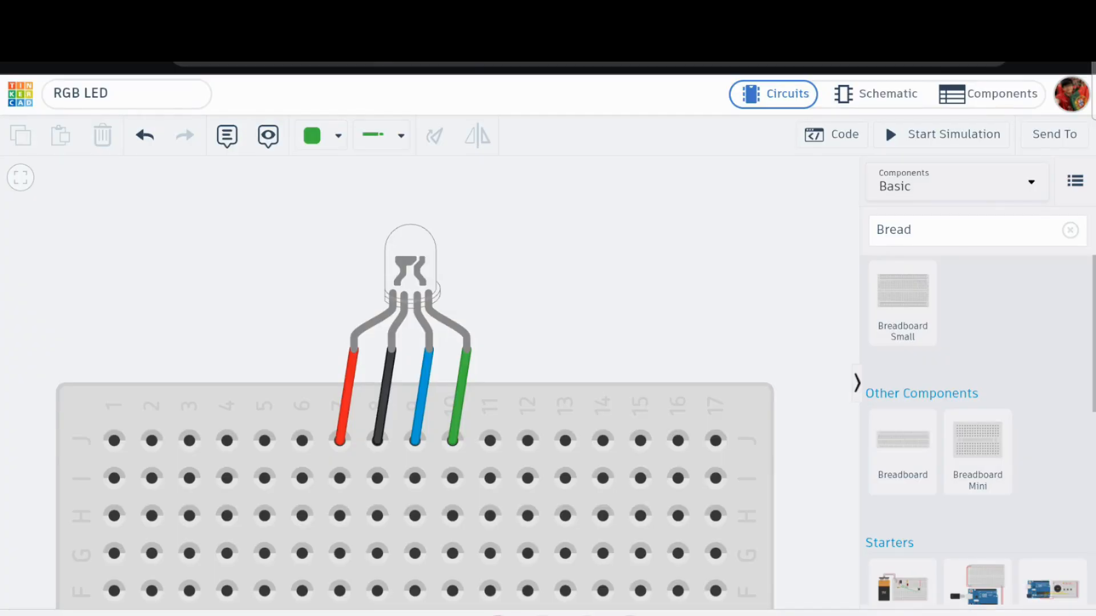
scroll(411, 382, down, 2)
scroll(534, 382, up, 2)
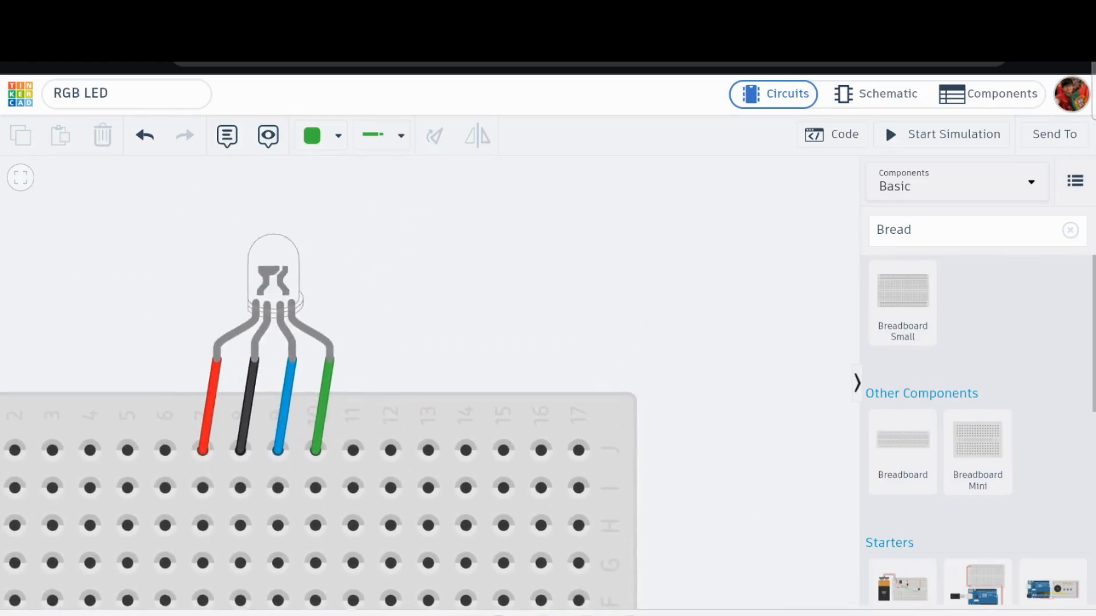
scroll(548, 433, down, 5)
scroll(571, 428, up, 3)
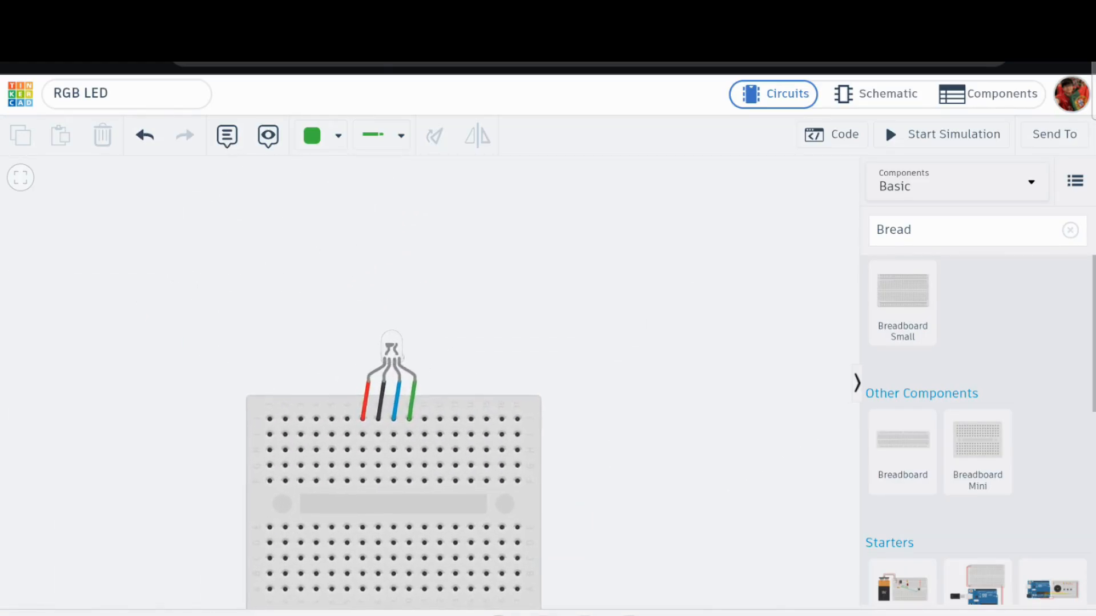
scroll(367, 369, up, 4)
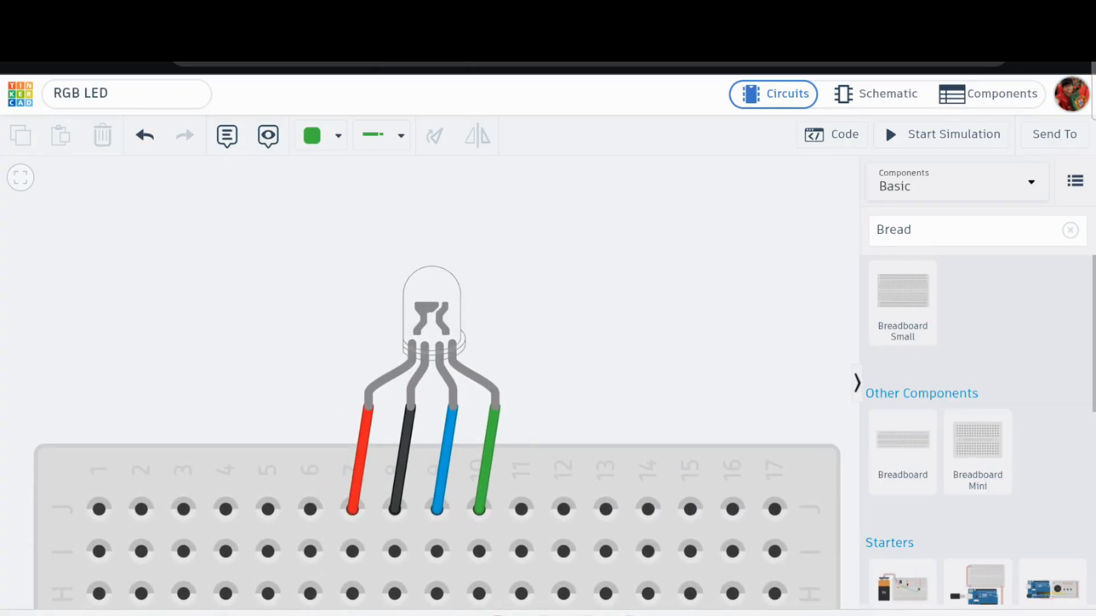
scroll(434, 411, down, 2)
scroll(434, 410, up, 3)
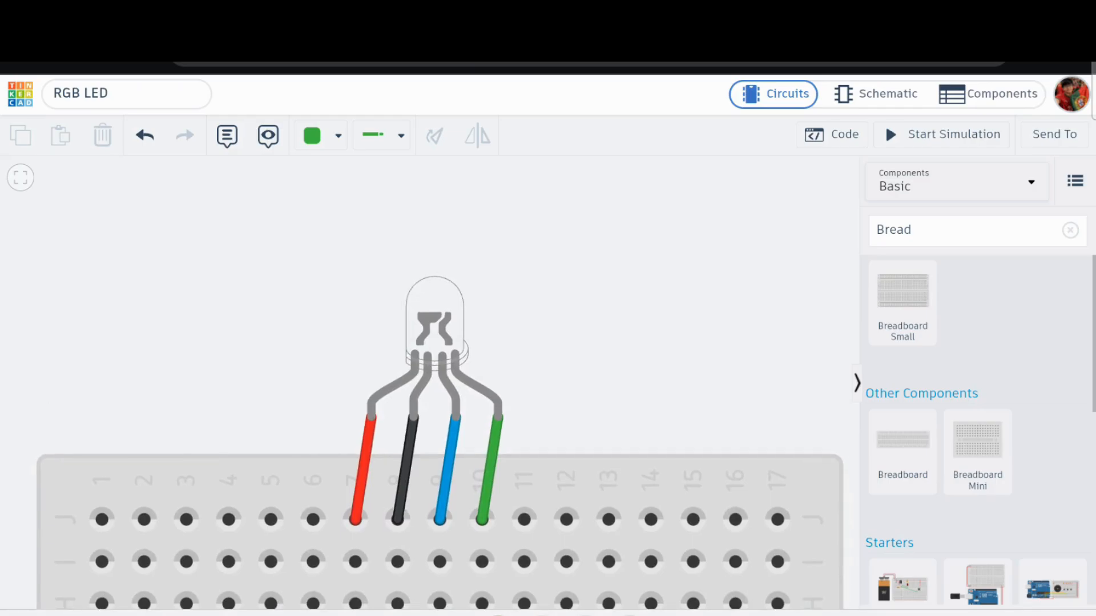
Delete the mini breadboard and the four wires attached to the RGB LED, leaving only the LED
click(433, 331)
click(566, 518)
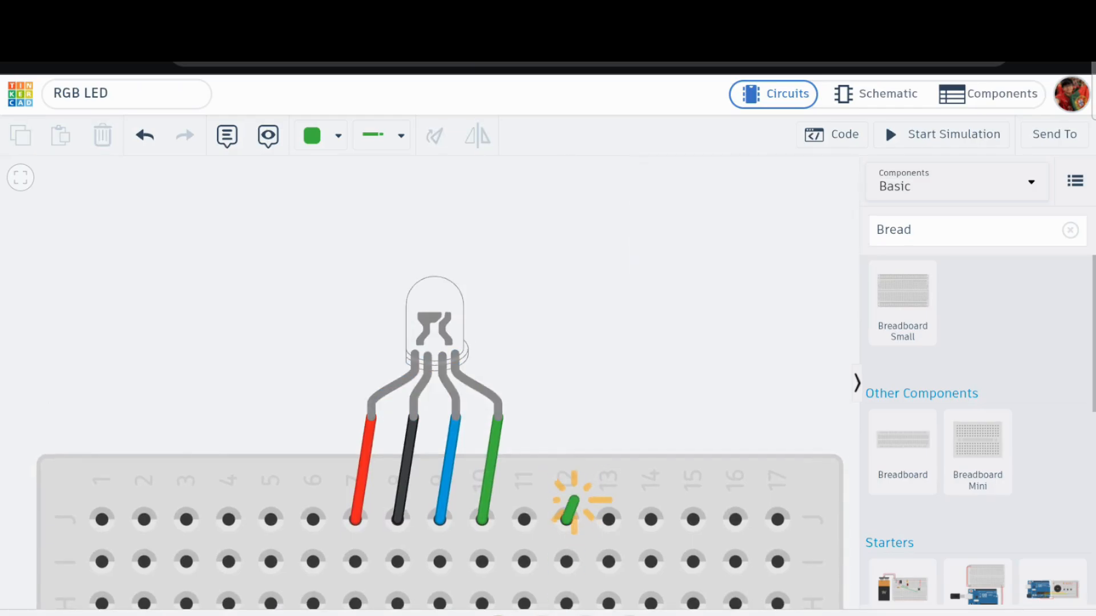
key(Escape)
click(574, 501)
key(Delete)
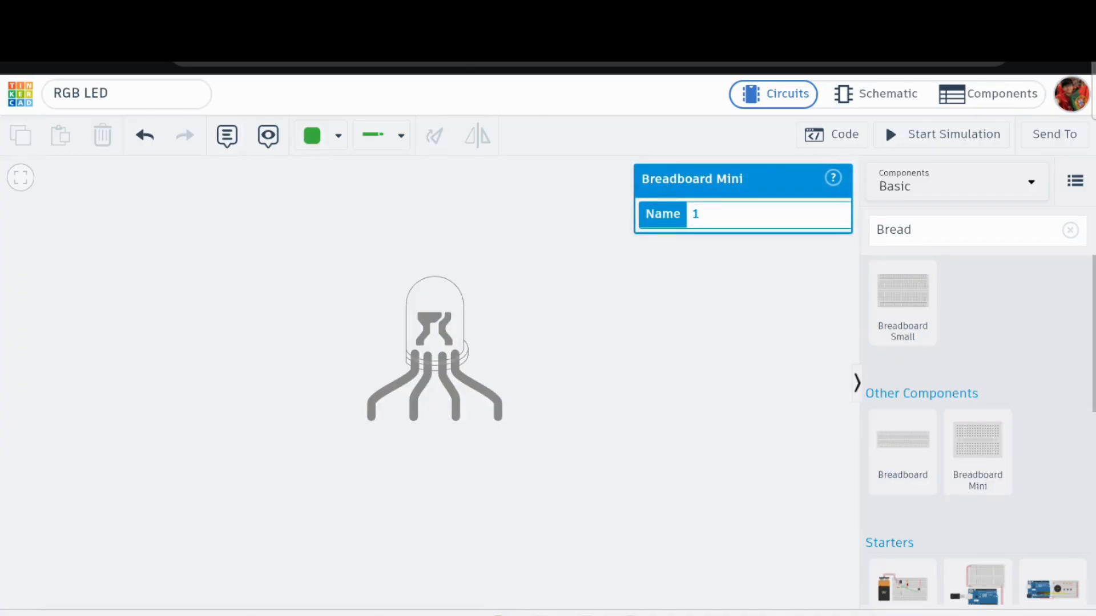
Search the components for arduino and place an Arduino Uno R3 in the workspace
click(433, 332)
click(548, 354)
scroll(403, 318, down, 3)
drag(548, 353, 330, 376)
scroll(335, 343, up, 1)
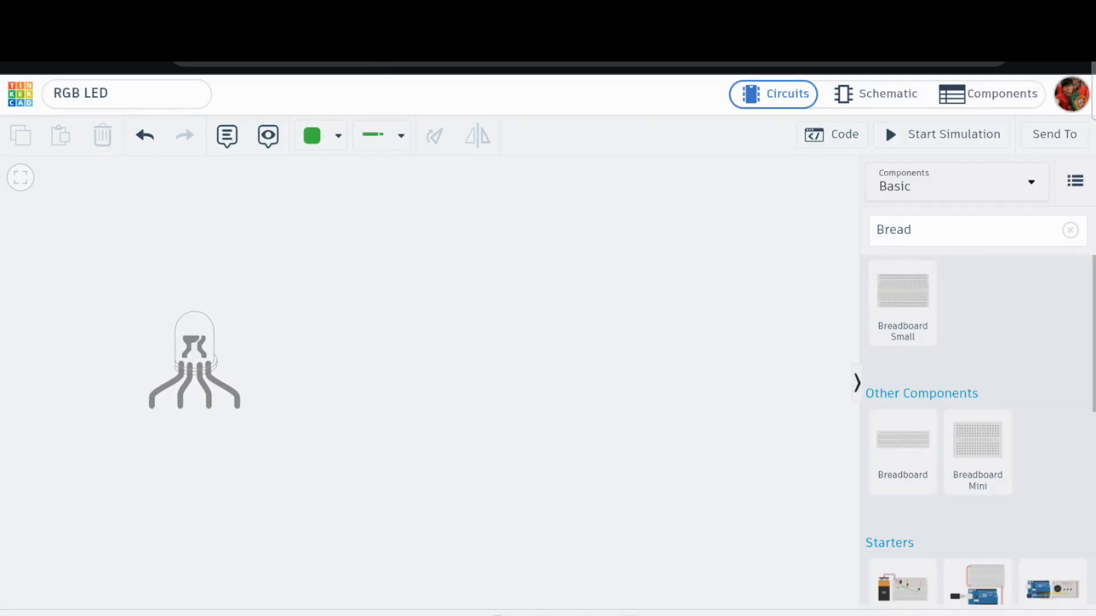
click(1070, 230)
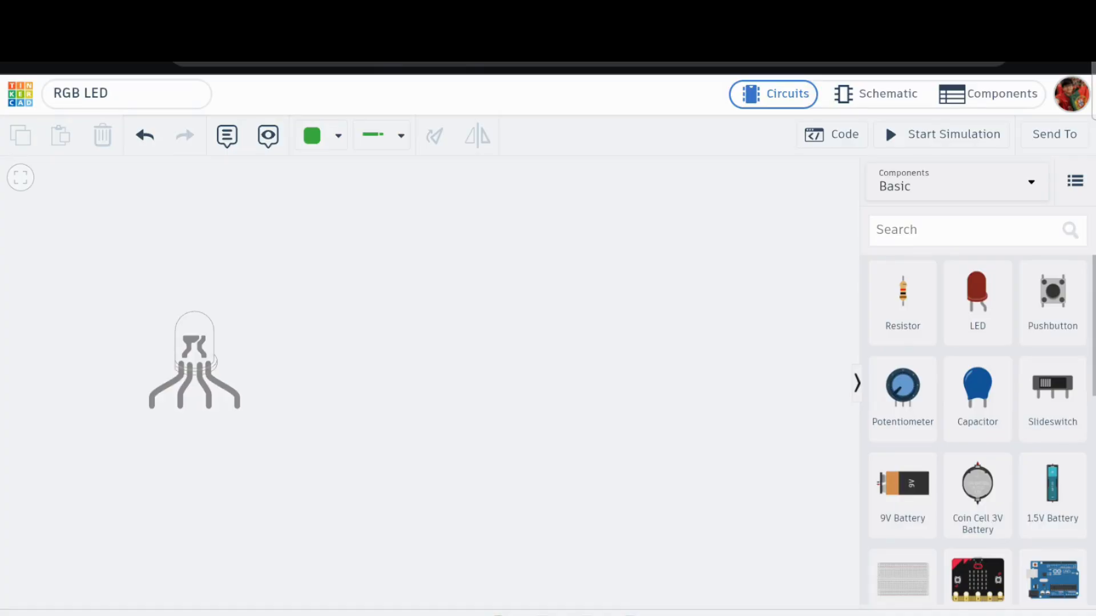
click(970, 230)
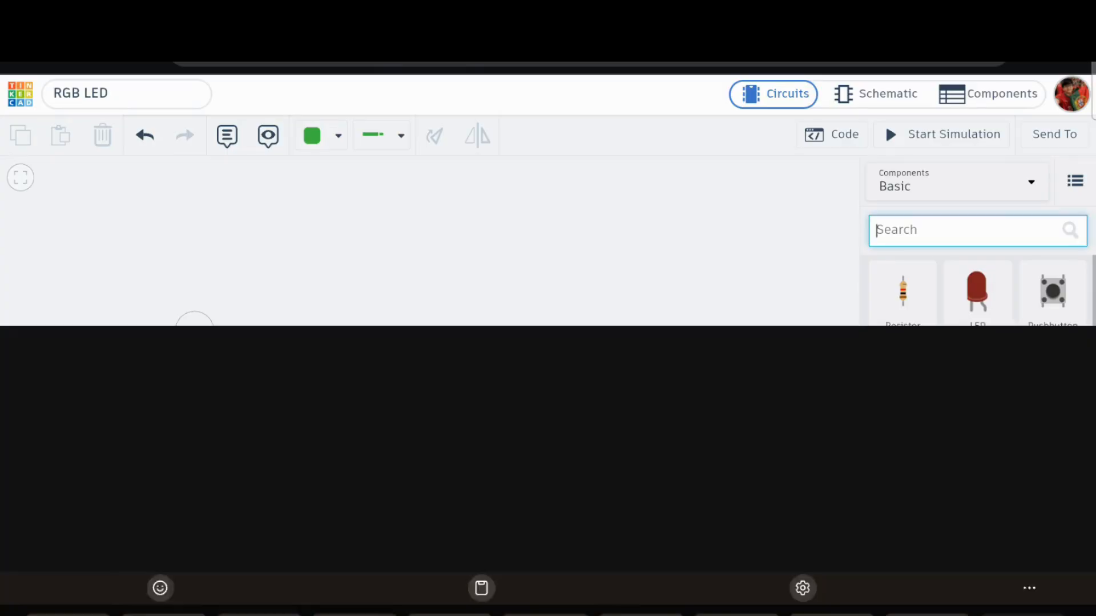
text(Ard)
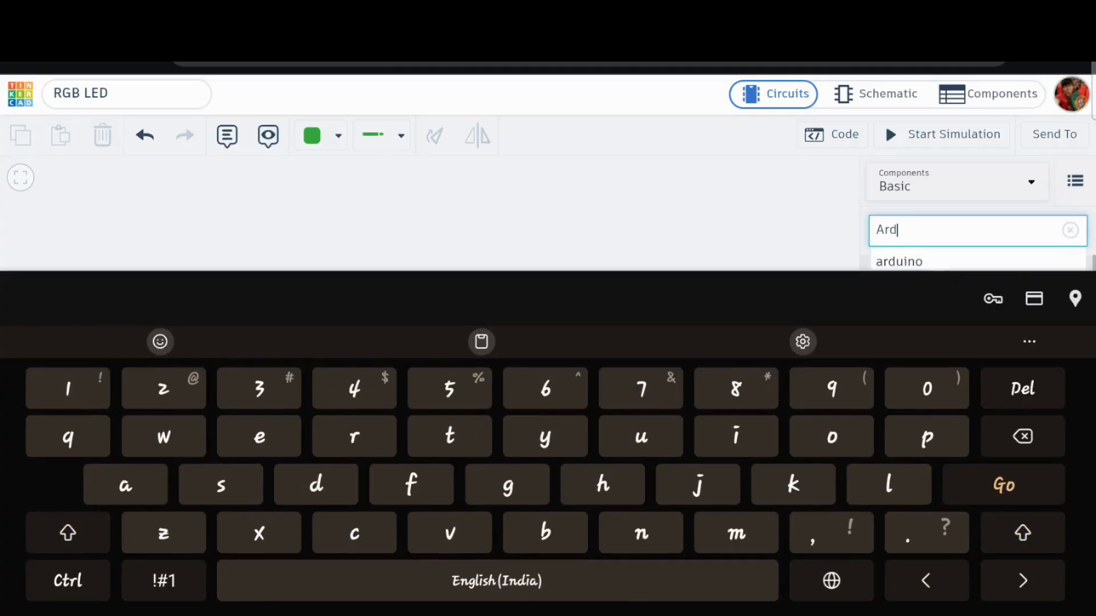
click(898, 259)
click(902, 302)
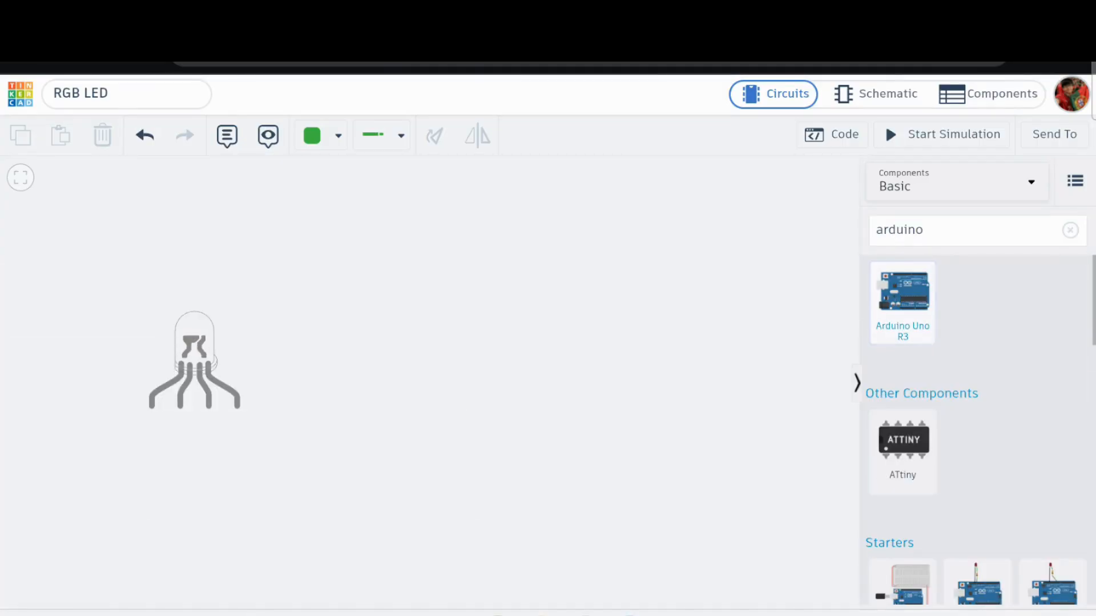
click(381, 388)
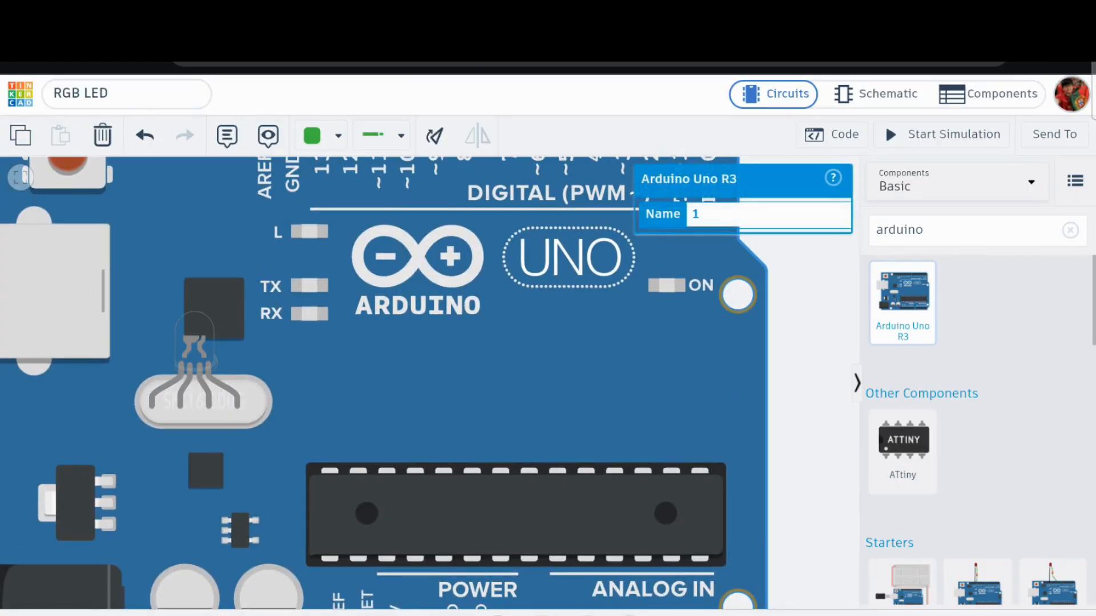
Move the Arduino Uno R3 clear of the RGB LED so that it sits below it
click(20, 178)
click(492, 368)
drag(628, 371, 484, 595)
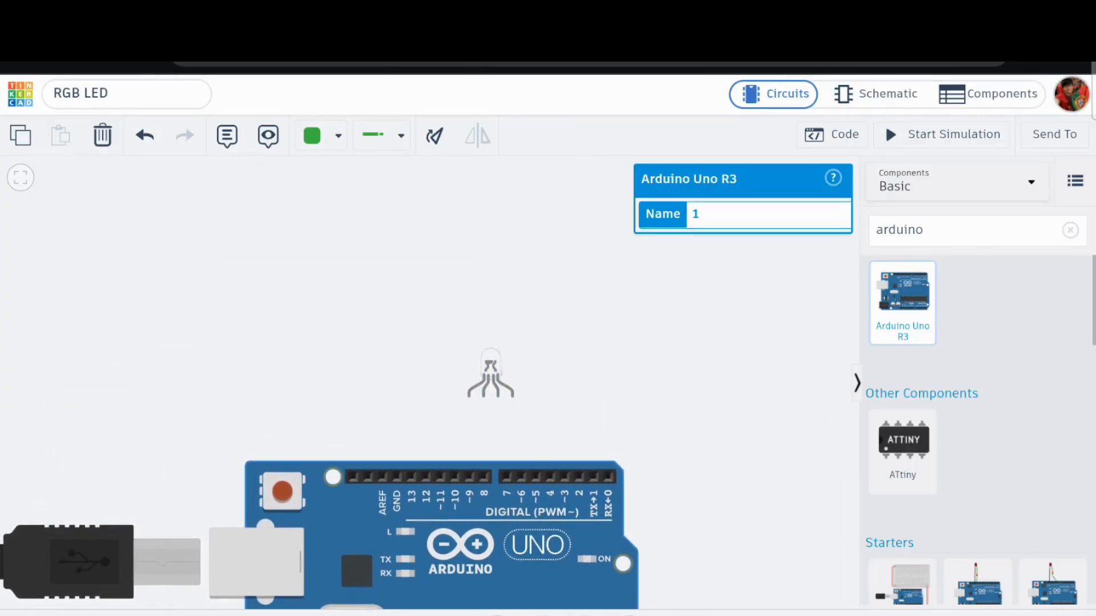
key(Escape)
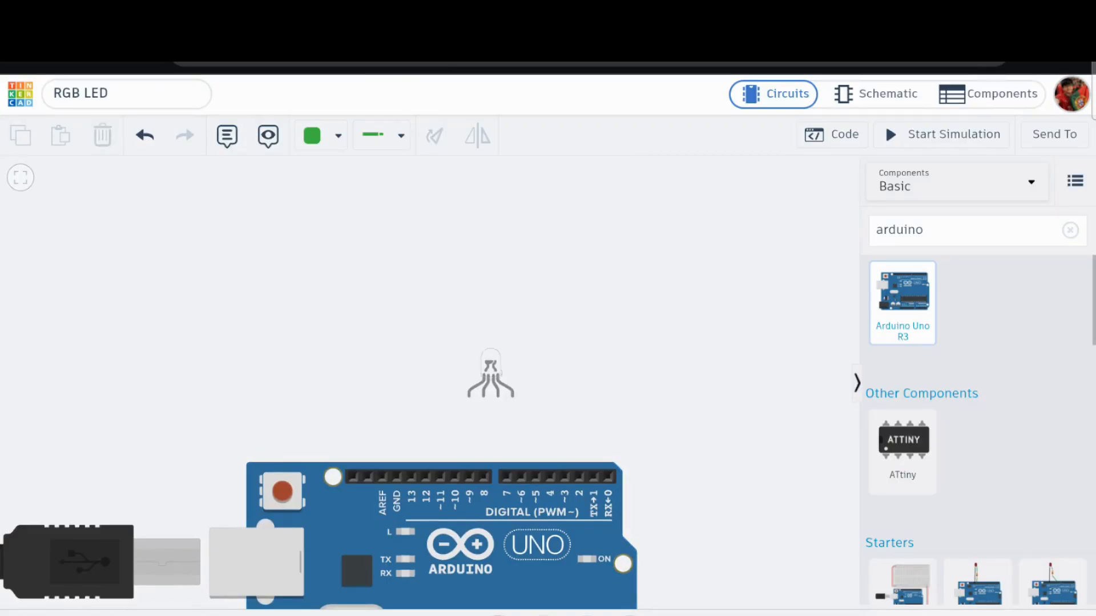
Connect the Arduino's 5V pin to the RGB LED's second pin with a red Hookup wire
click(338, 135)
click(354, 220)
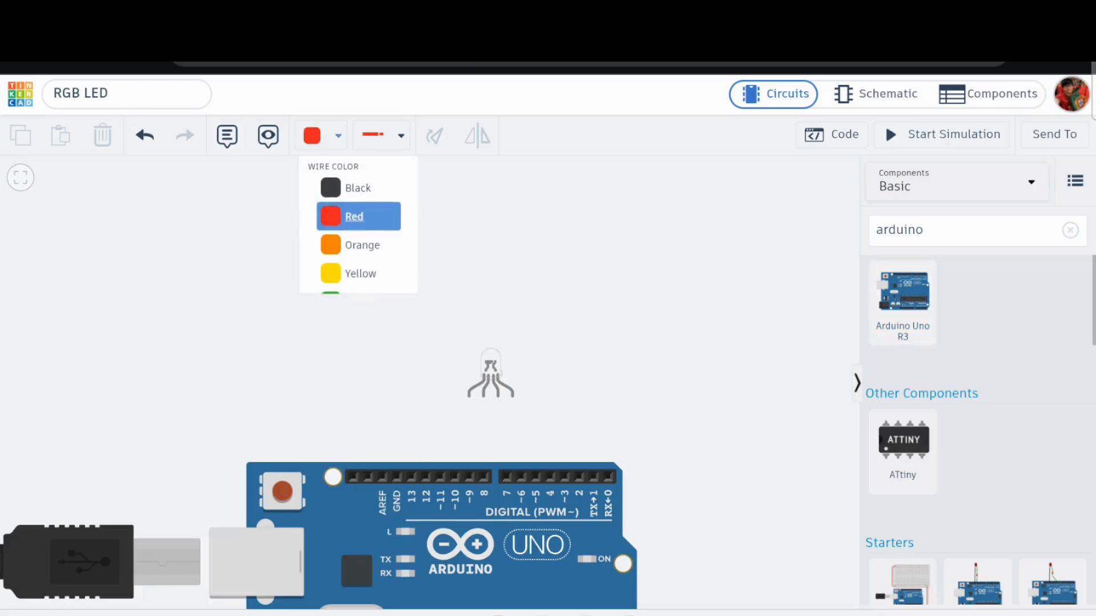
click(401, 136)
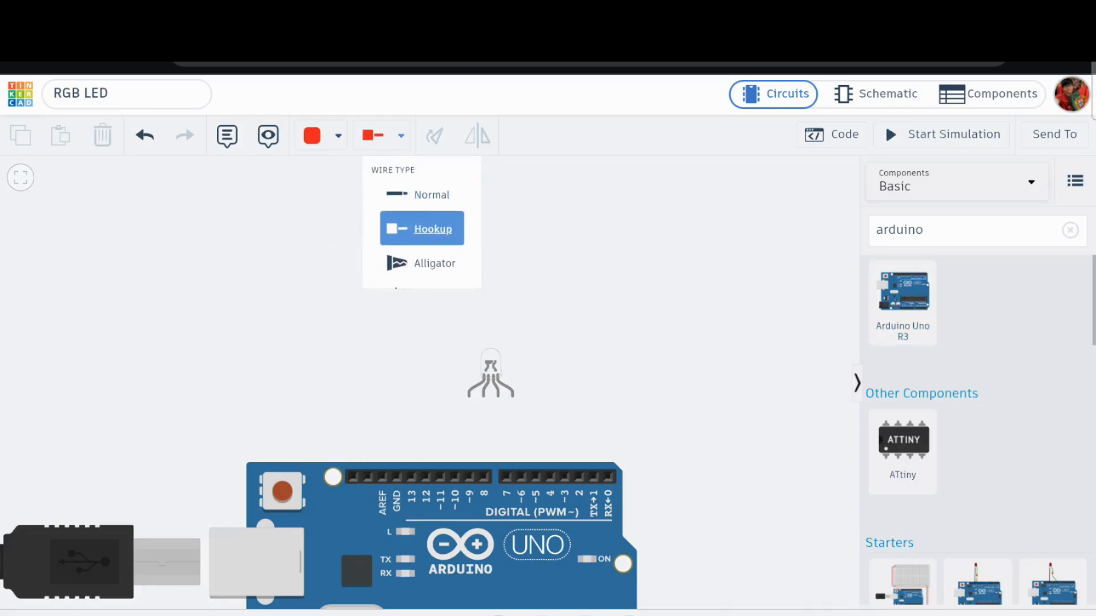
click(408, 228)
drag(713, 399, 710, 250)
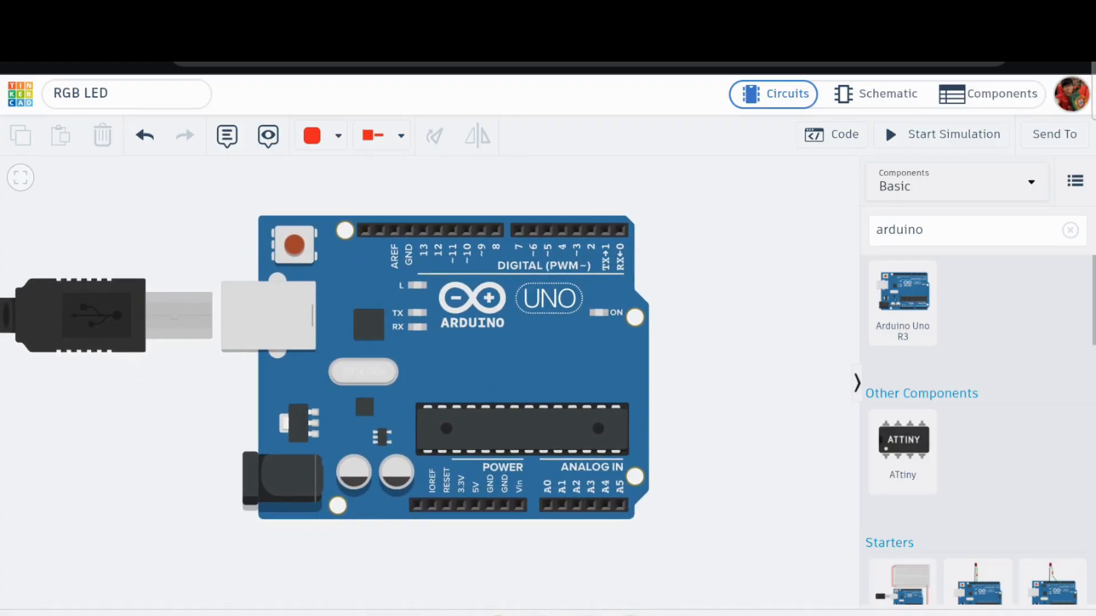
scroll(724, 523, down, 2)
click(546, 510)
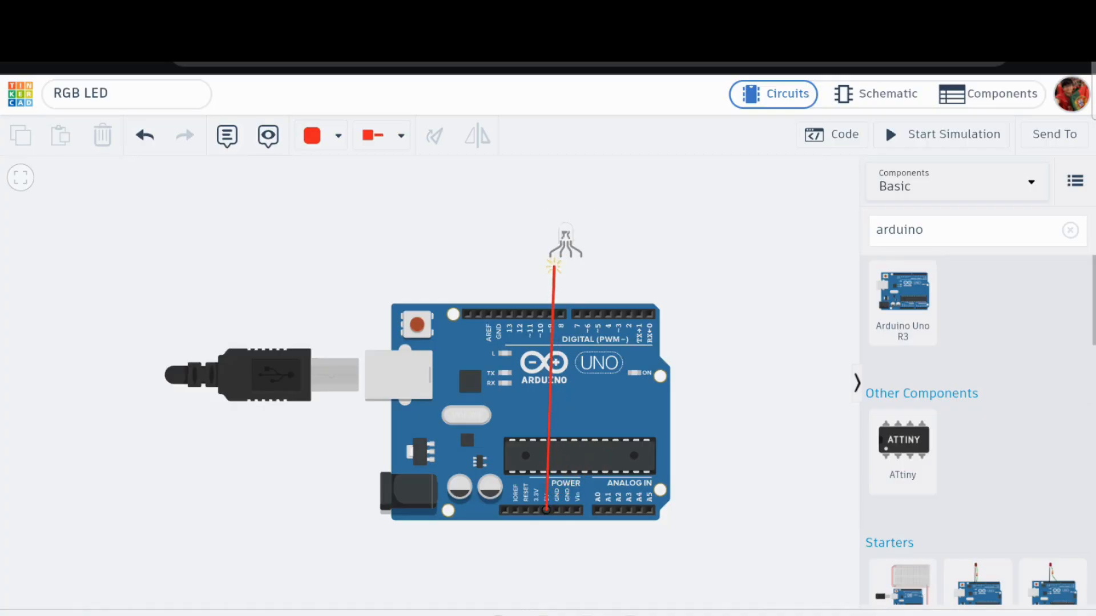
click(560, 257)
key(Escape)
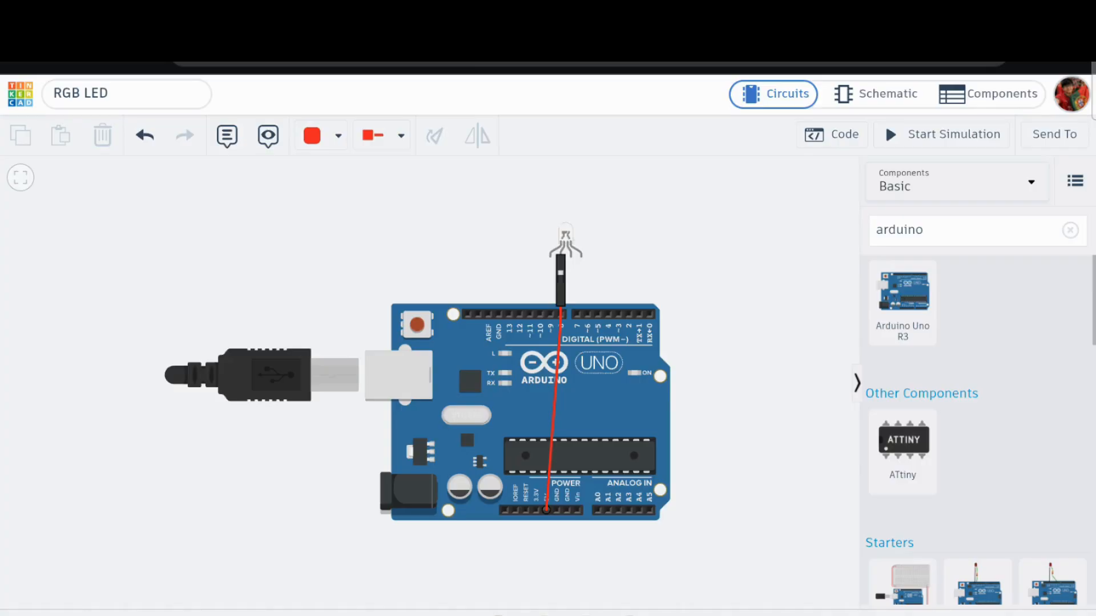
Change the colour of the wire between the Arduino's 5V pin and the RGB LED to black
drag(685, 257, 648, 290)
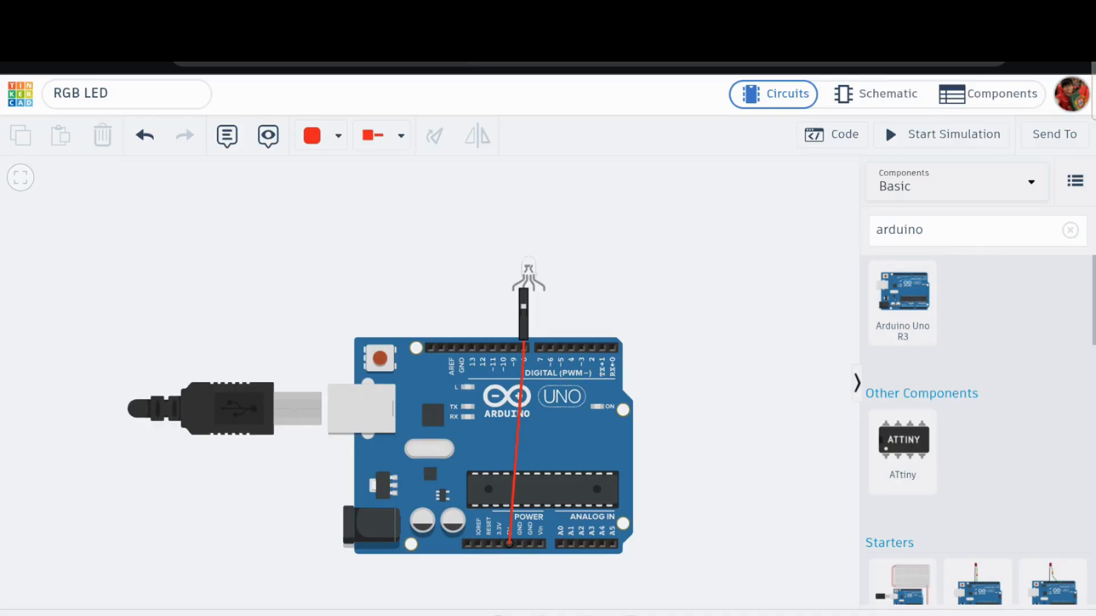
click(523, 318)
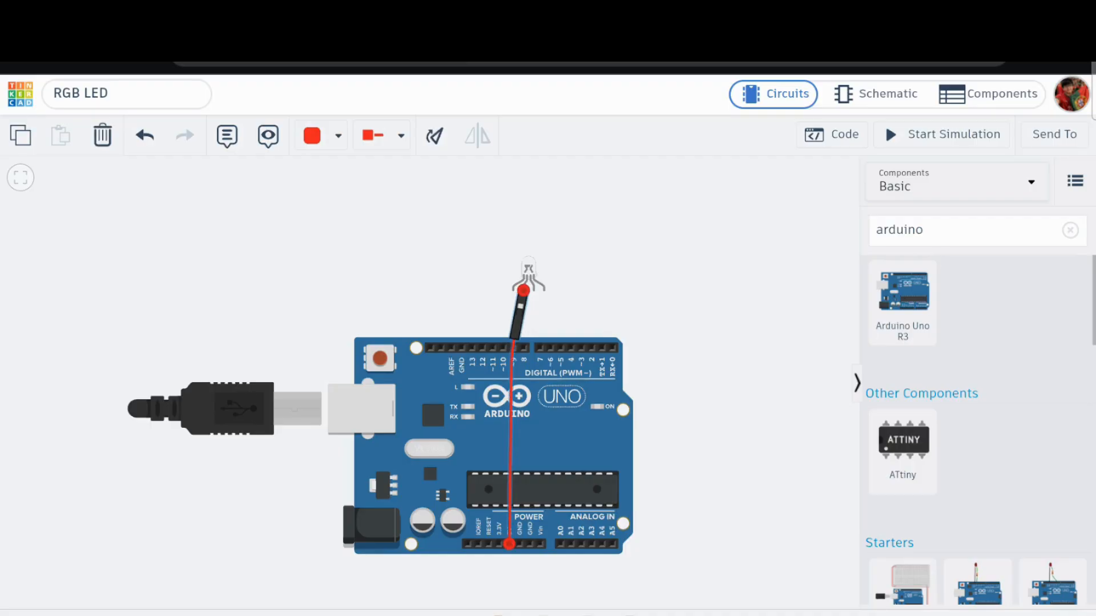
click(338, 136)
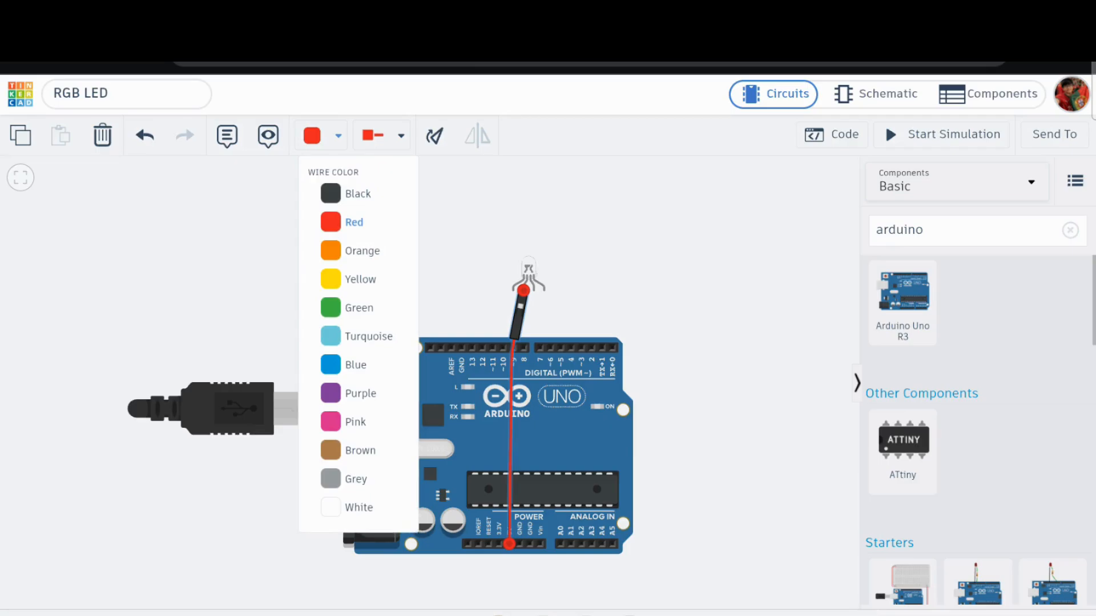
click(355, 193)
drag(411, 245, 430, 252)
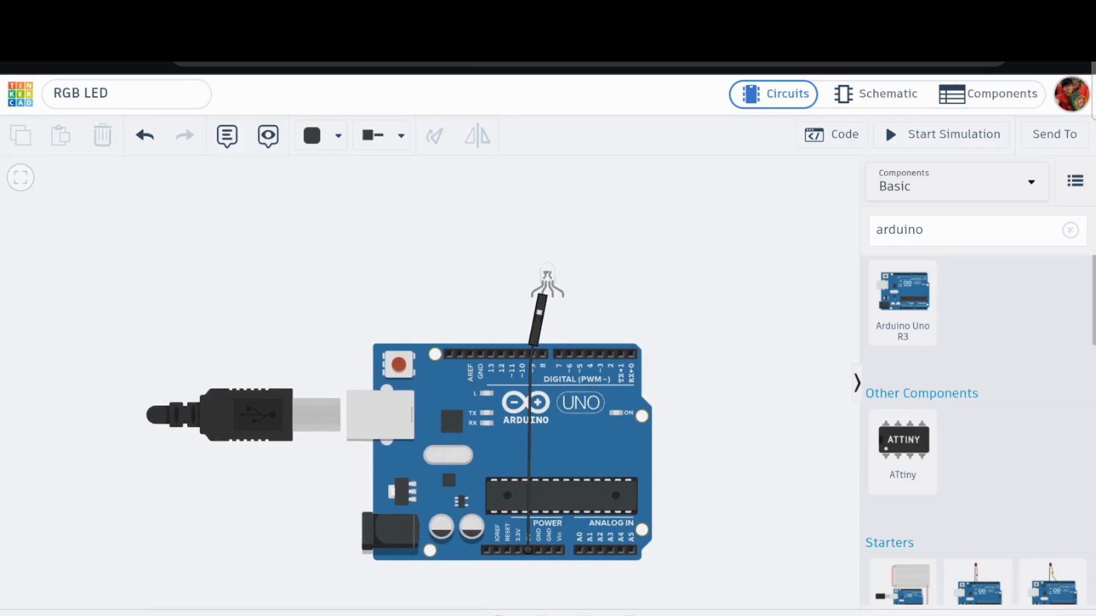
Connect Arduino digital pin 0 to the RGB LED's first pin with a red wire
click(338, 136)
click(355, 221)
click(631, 354)
click(532, 297)
Set the wire colour to blue and move the Arduino farther below the RGB LED
click(338, 135)
click(354, 308)
click(337, 136)
click(356, 365)
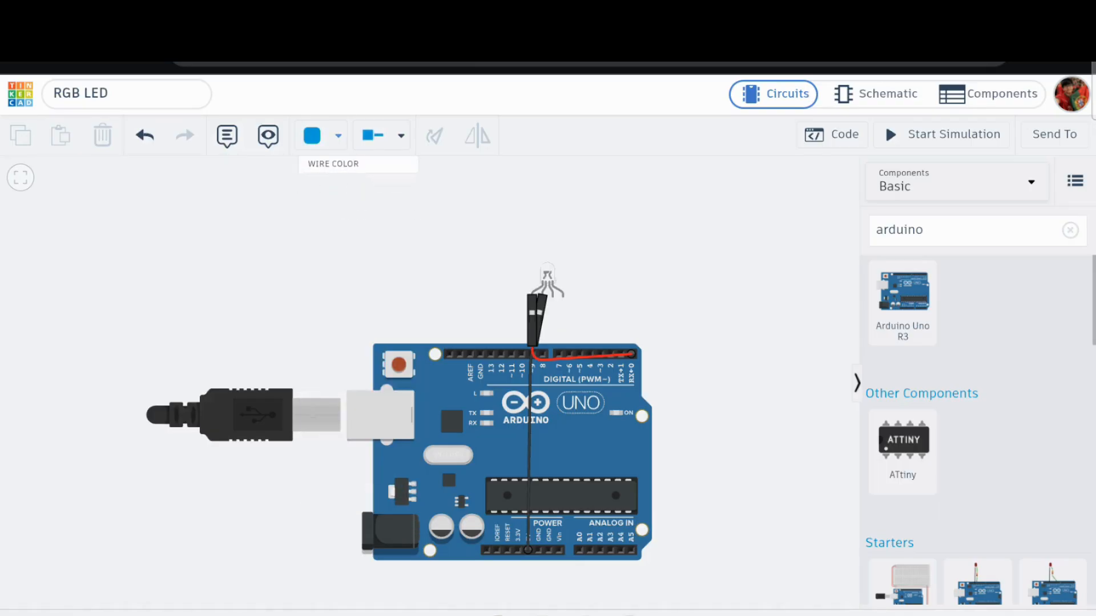
drag(503, 451, 487, 534)
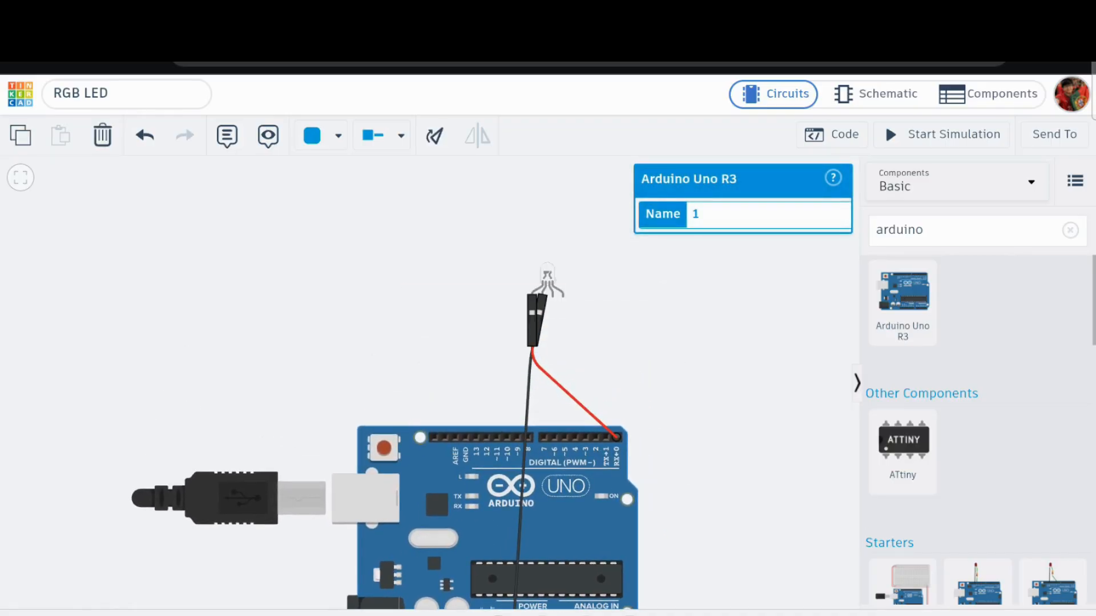
click(1053, 583)
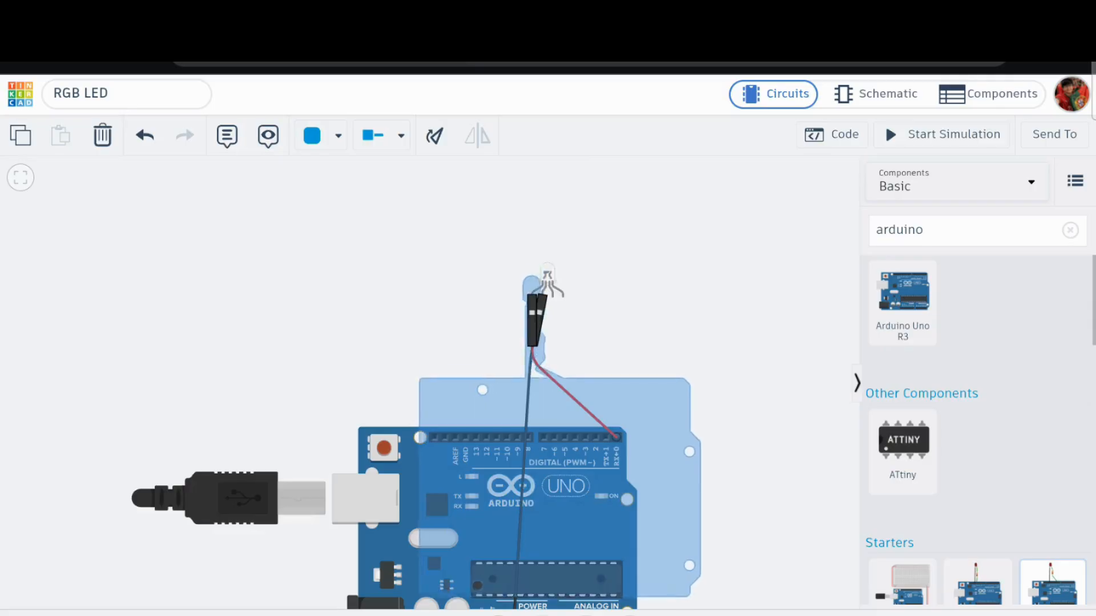
click(559, 440)
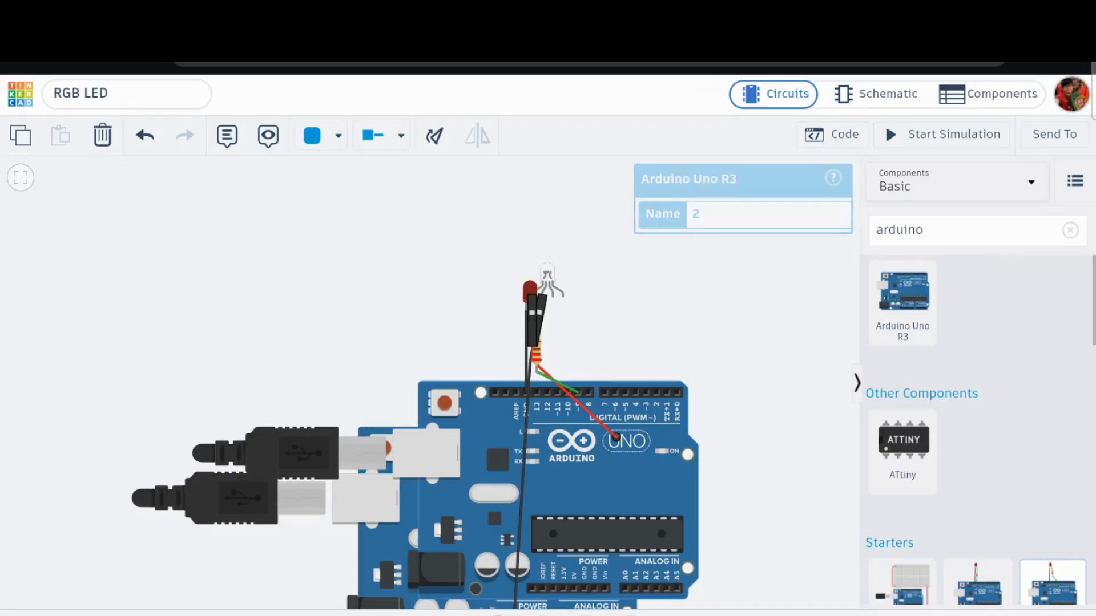
key(Delete)
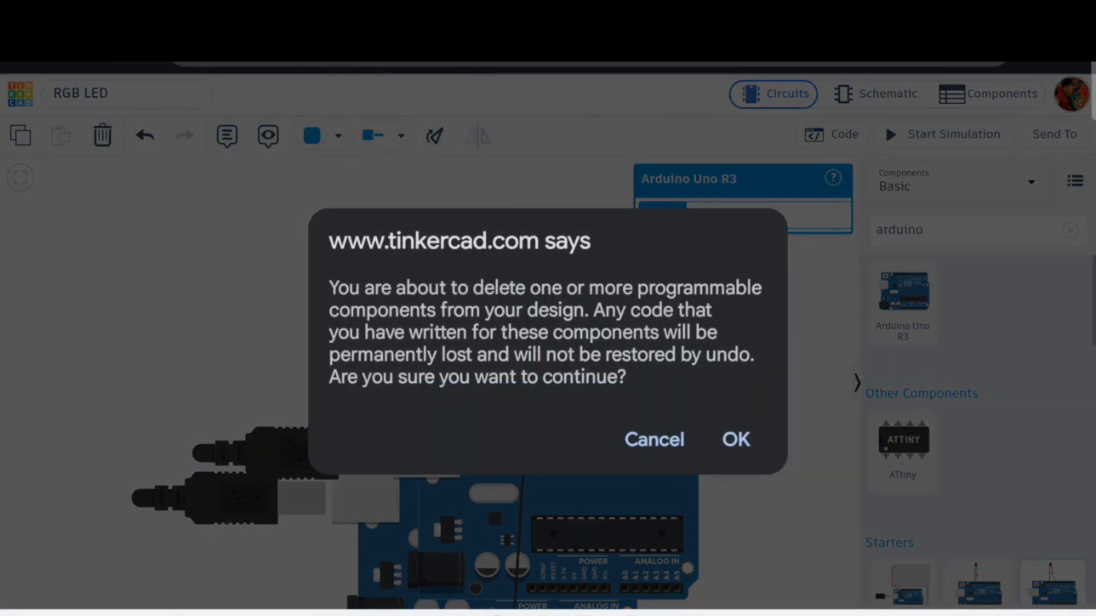
key(Return)
click(529, 290)
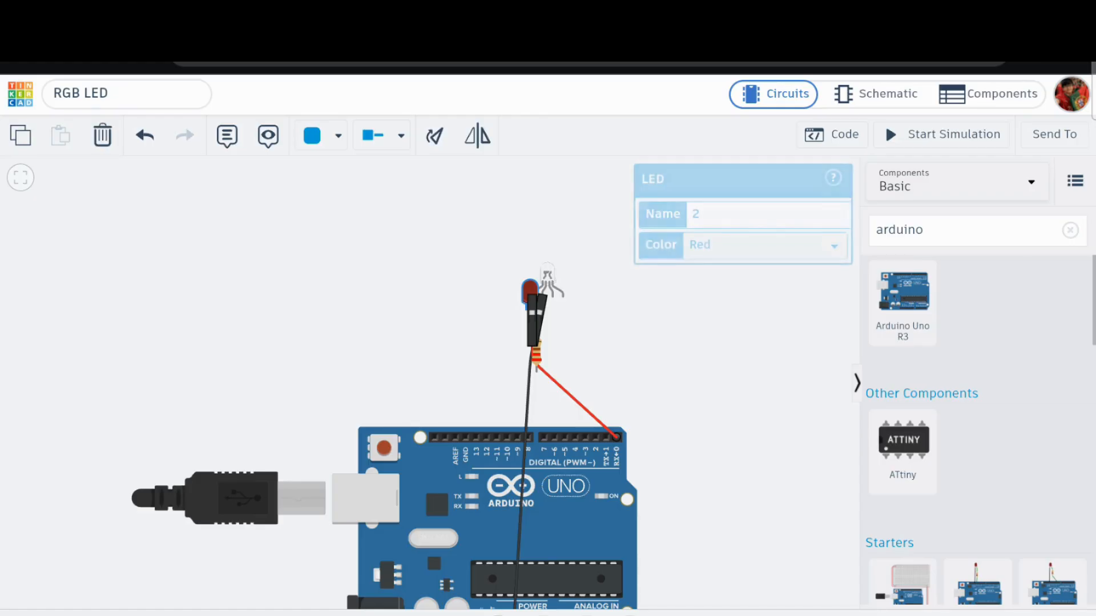
key(Delete)
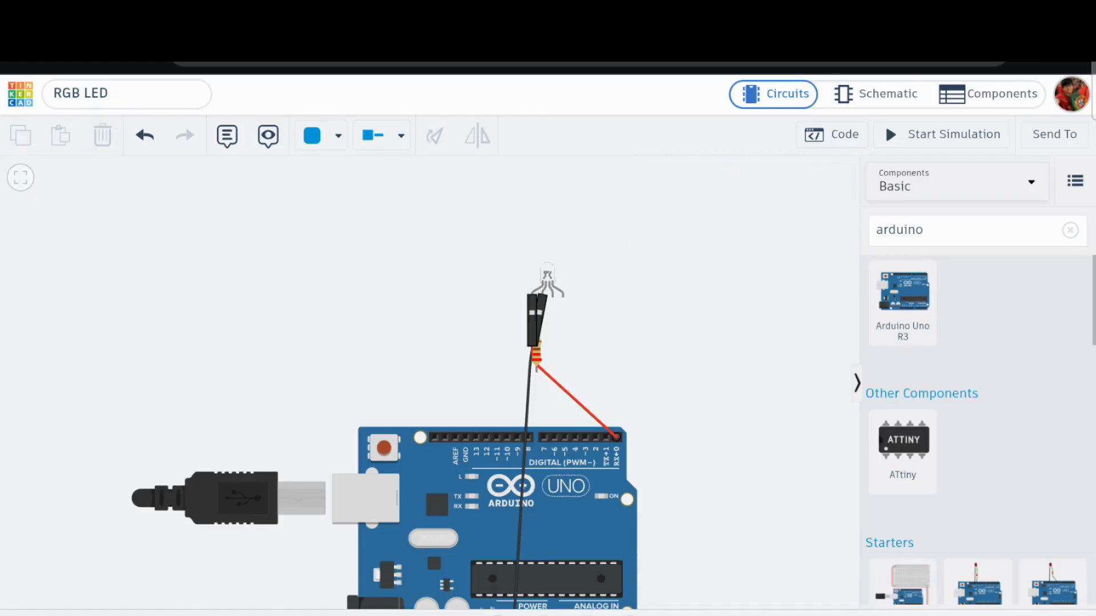
click(537, 357)
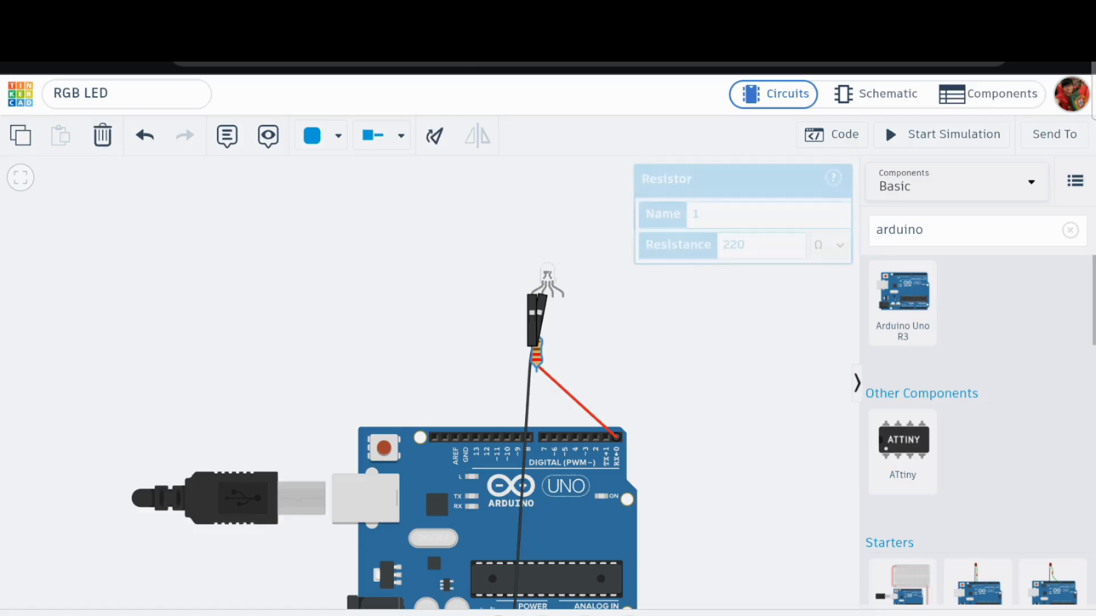
key(Delete)
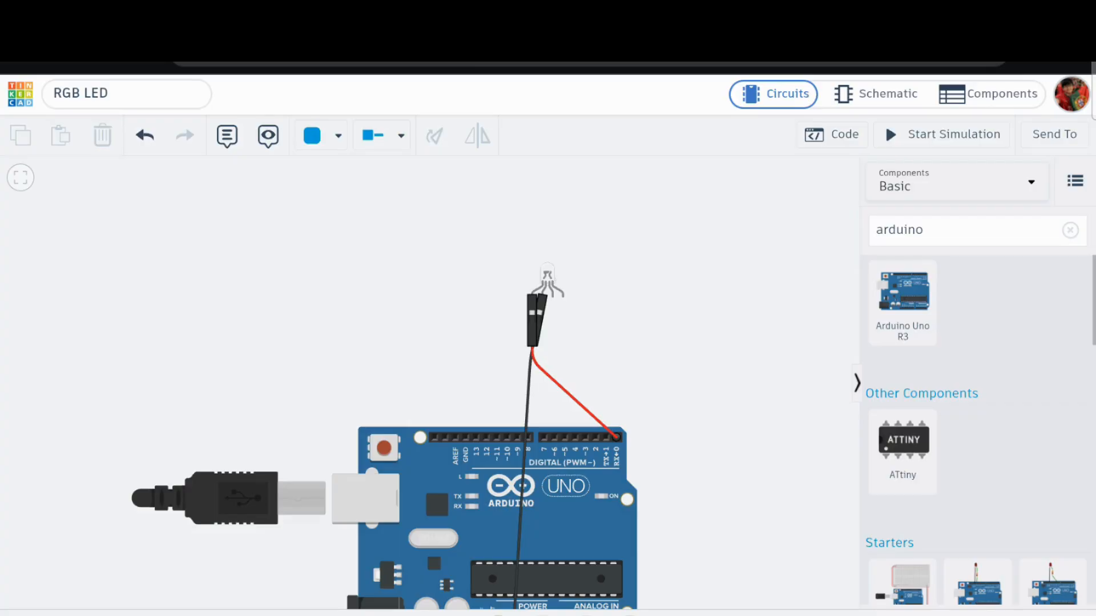
Connect Arduino digital pin 1 to the RGB LED's Blue pin with a blue wire
click(606, 436)
click(553, 304)
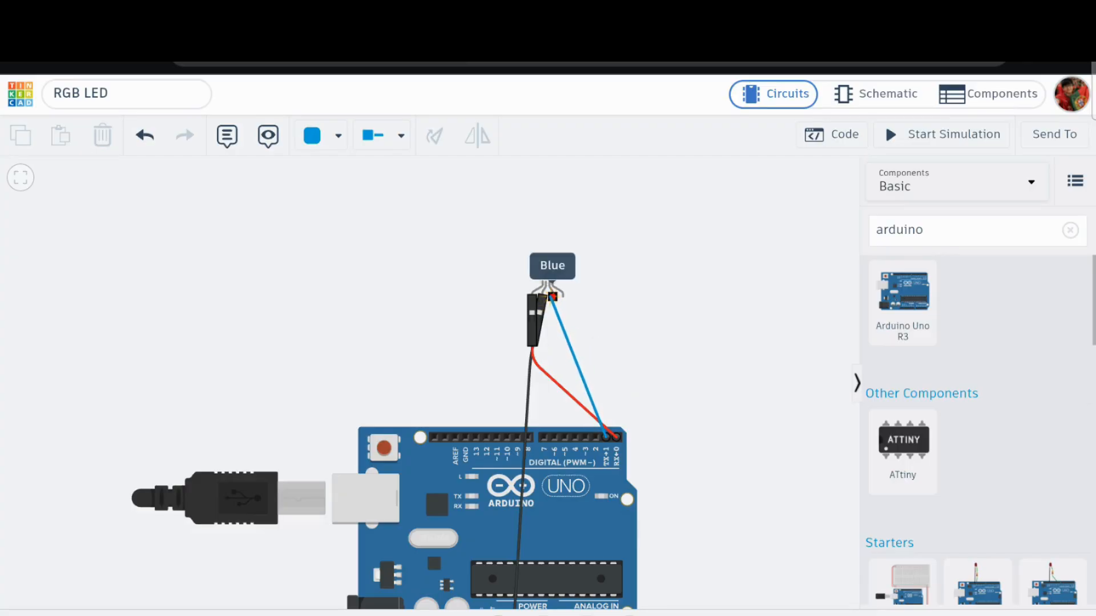
click(553, 293)
Connect Arduino digital pin 3 to the RGB LED's Green pin with a green wire
click(338, 136)
click(360, 308)
drag(452, 552, 434, 566)
click(568, 451)
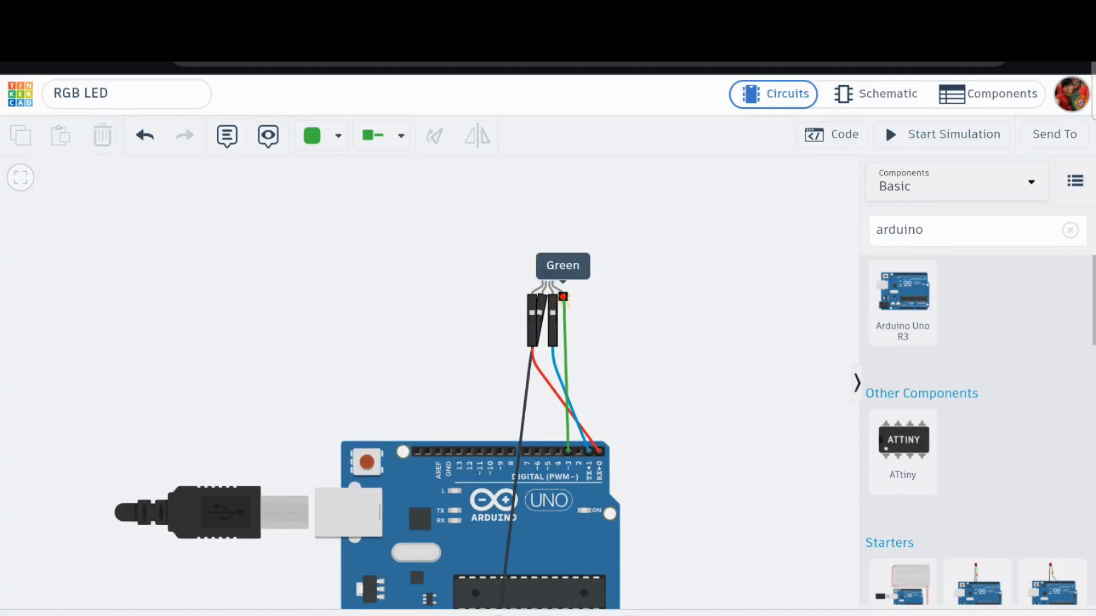
click(564, 292)
Run the simulation of the wired RGB LED circuit briefly and stop it
drag(685, 371, 693, 322)
scroll(628, 576, down, 1)
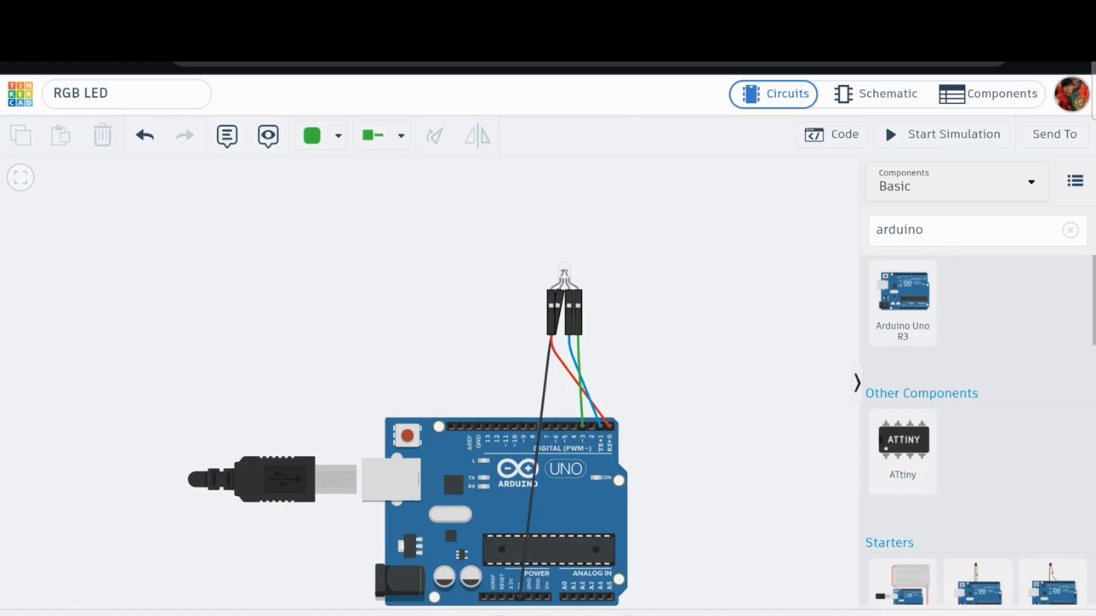
click(941, 135)
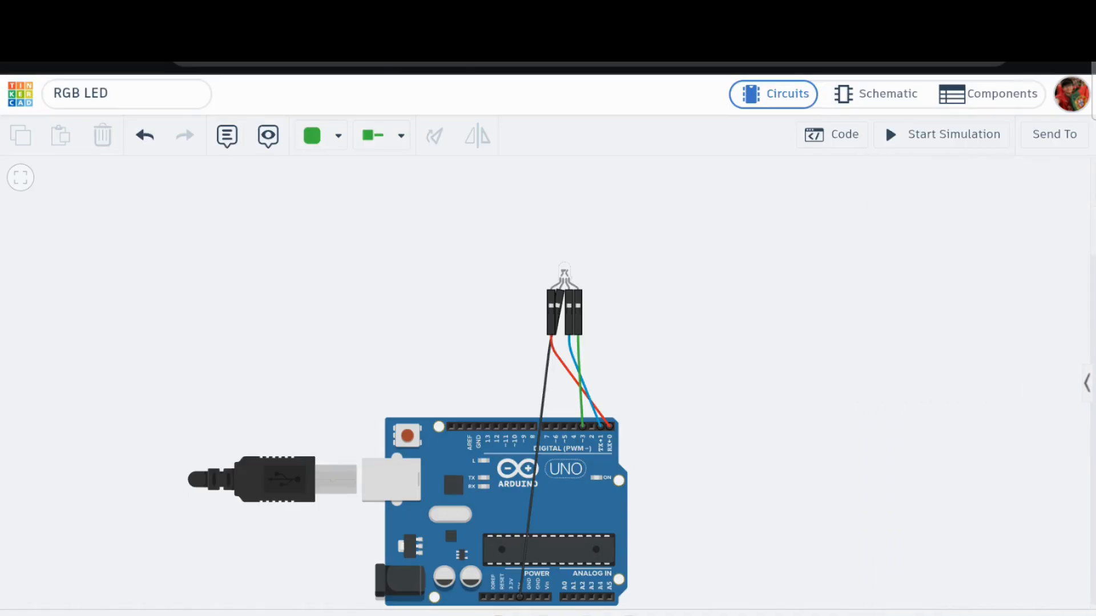
drag(742, 456, 685, 452)
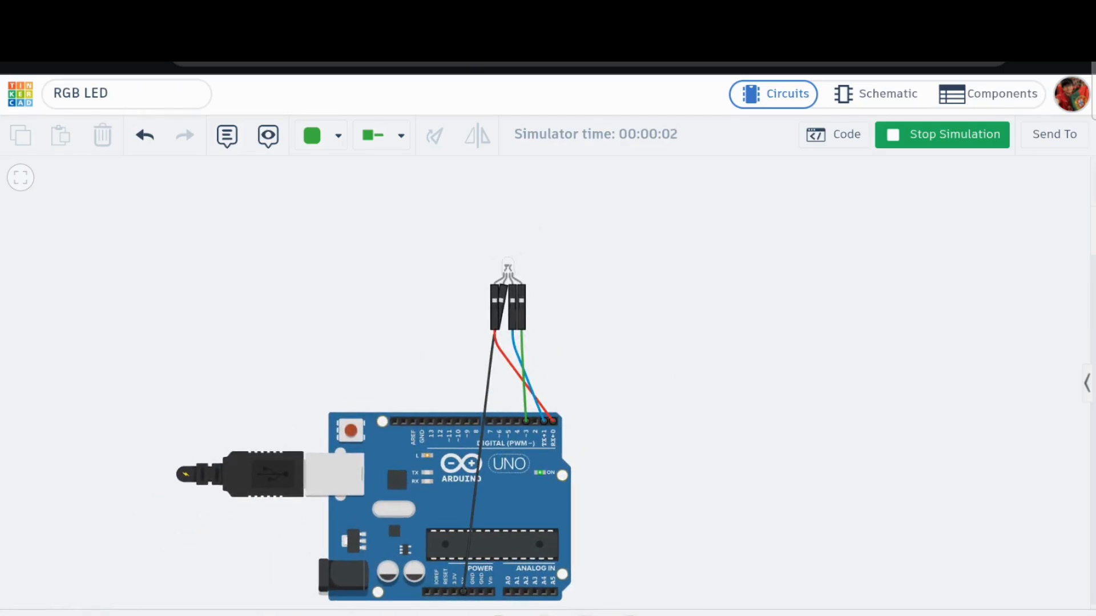
click(942, 135)
Open the Arduino's block code and remove the on start block and everything inside the forever block
click(832, 134)
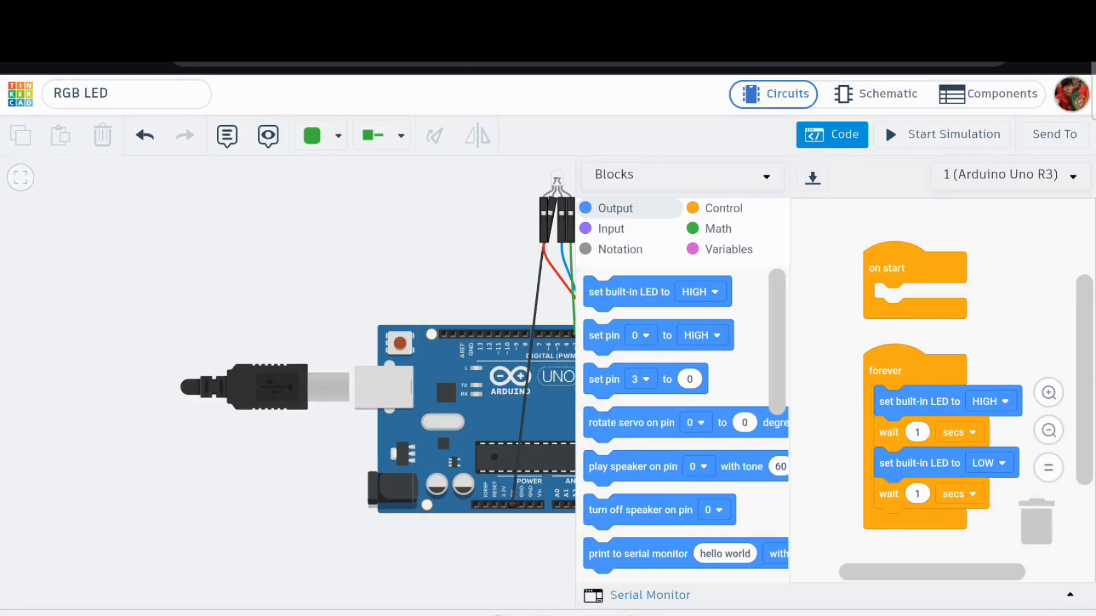
drag(887, 268, 748, 340)
drag(913, 401, 714, 371)
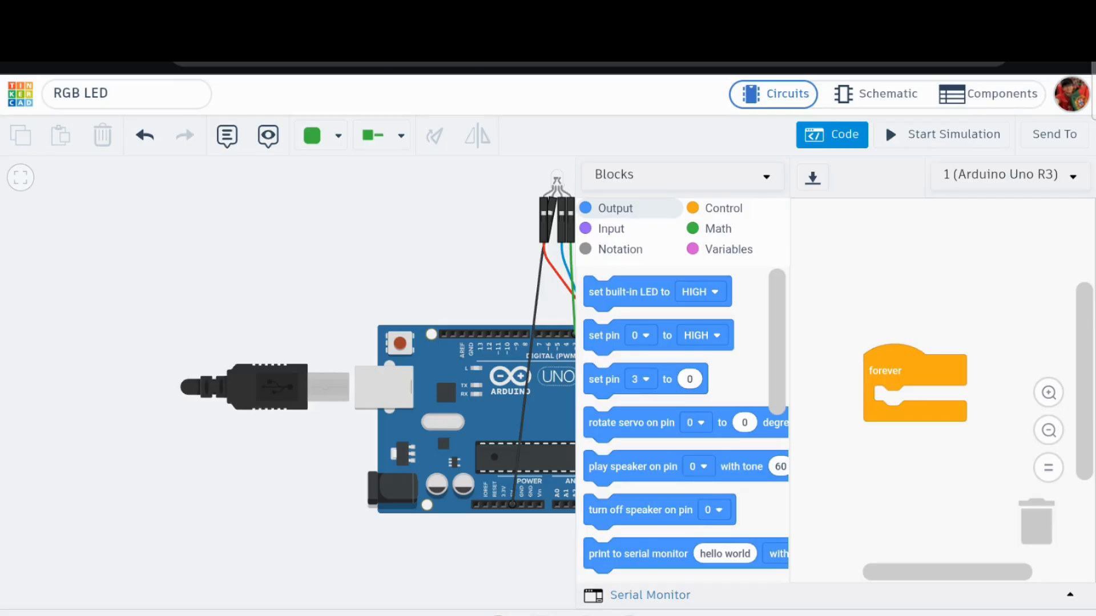
Move the Arduino end of the green wire to digital pin 2
drag(464, 250, 221, 321)
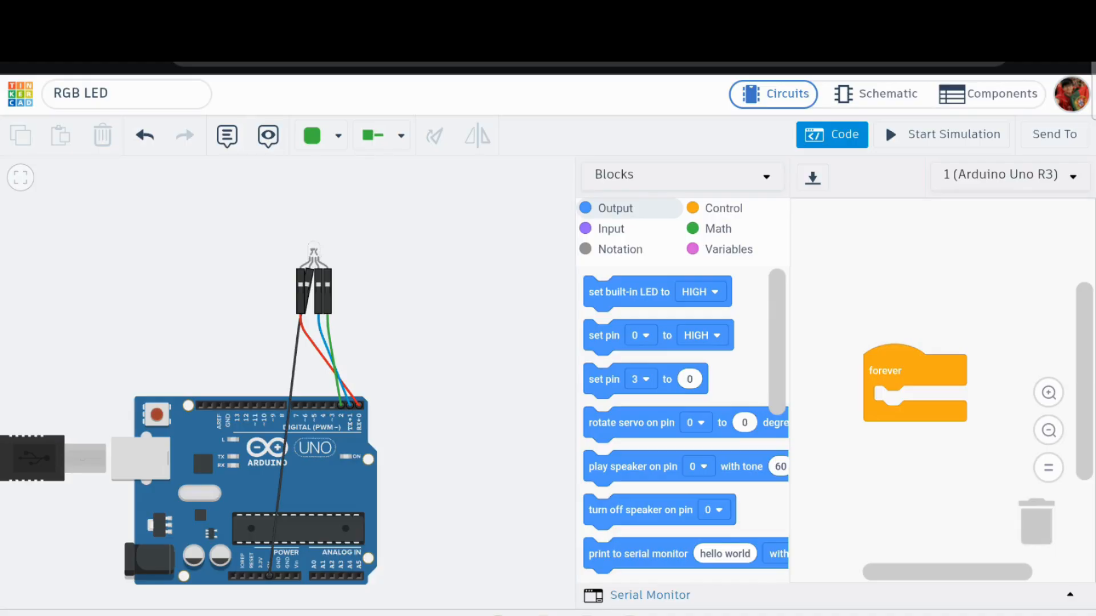
mouse_move(355, 384)
mouse_down()
mouse_move(351, 395)
mouse_move(363, 379)
mouse_move(348, 407)
mouse_up()
drag(342, 418, 383, 425)
Place a set pin 0 to HIGH output block inside the forever block
drag(604, 335, 895, 401)
drag(913, 471, 872, 401)
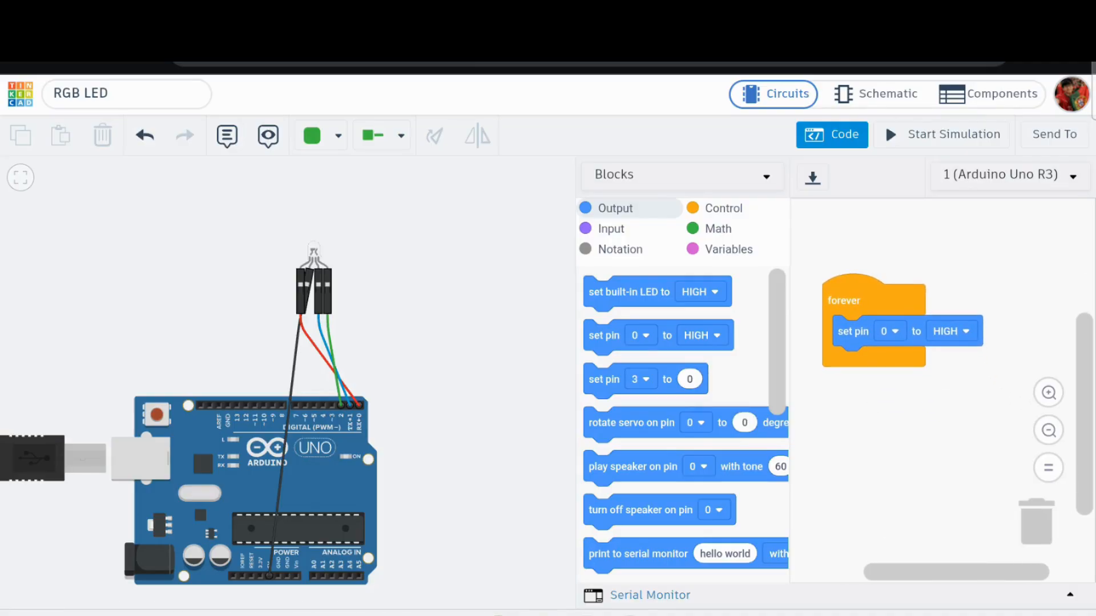
Add a 1-second wait block and a set pin 0 to LOW block below the HIGH block in the forever loop
click(723, 208)
drag(598, 461, 847, 362)
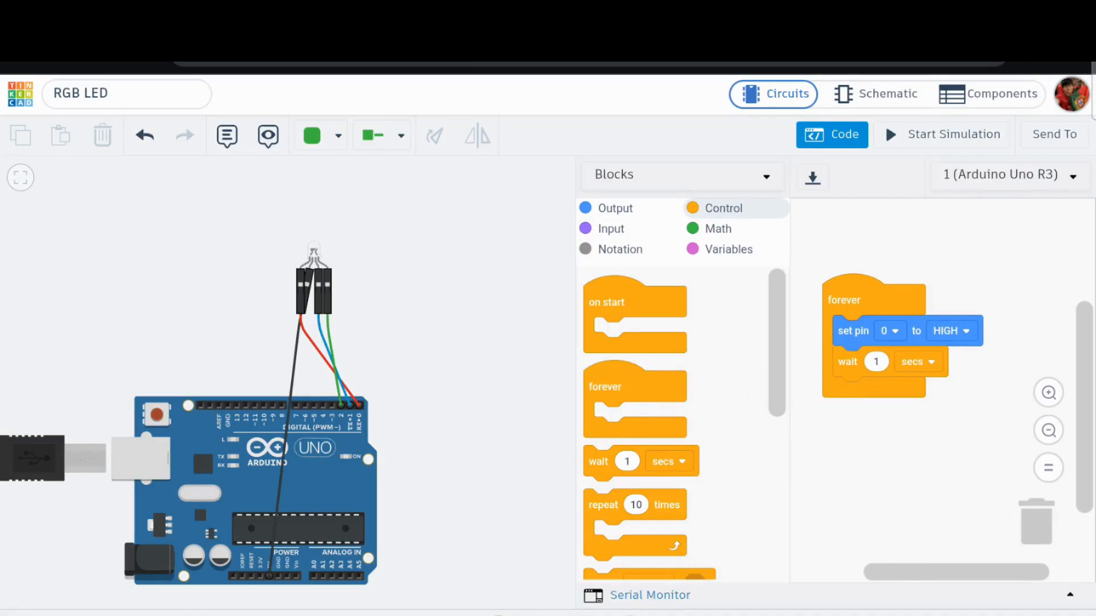
click(615, 208)
drag(599, 335, 852, 392)
click(951, 392)
click(923, 452)
mouse_move(925, 476)
mouse_down()
mouse_move(919, 505)
mouse_move(948, 494)
mouse_move(941, 487)
mouse_up()
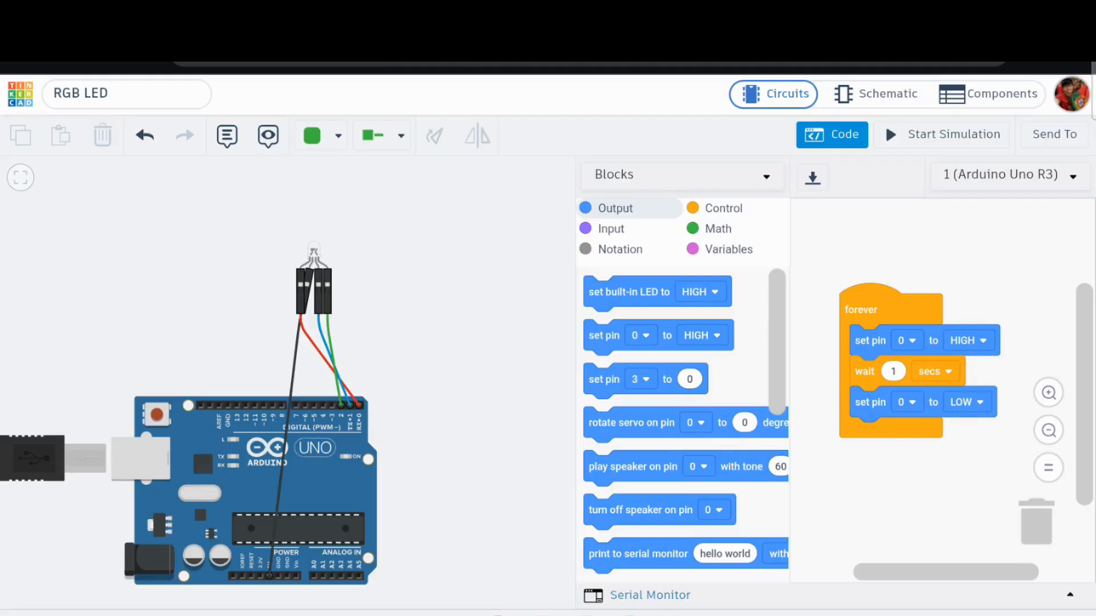
mouse_move(941, 486)
mouse_down()
mouse_move(977, 447)
mouse_move(978, 470)
mouse_move(937, 476)
mouse_move(885, 522)
mouse_move(928, 483)
mouse_move(952, 491)
mouse_move(937, 499)
mouse_move(952, 513)
mouse_move(941, 475)
mouse_up()
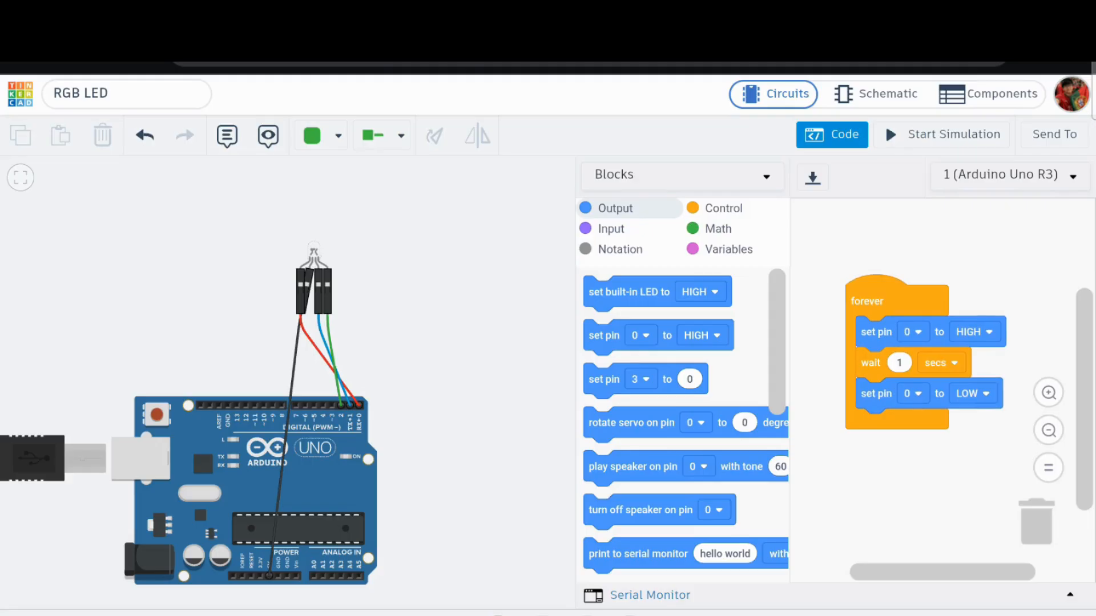
Duplicate the pin 0 HIGH, wait, LOW sequence and attach the copy below the original in the forever loop
click(722, 208)
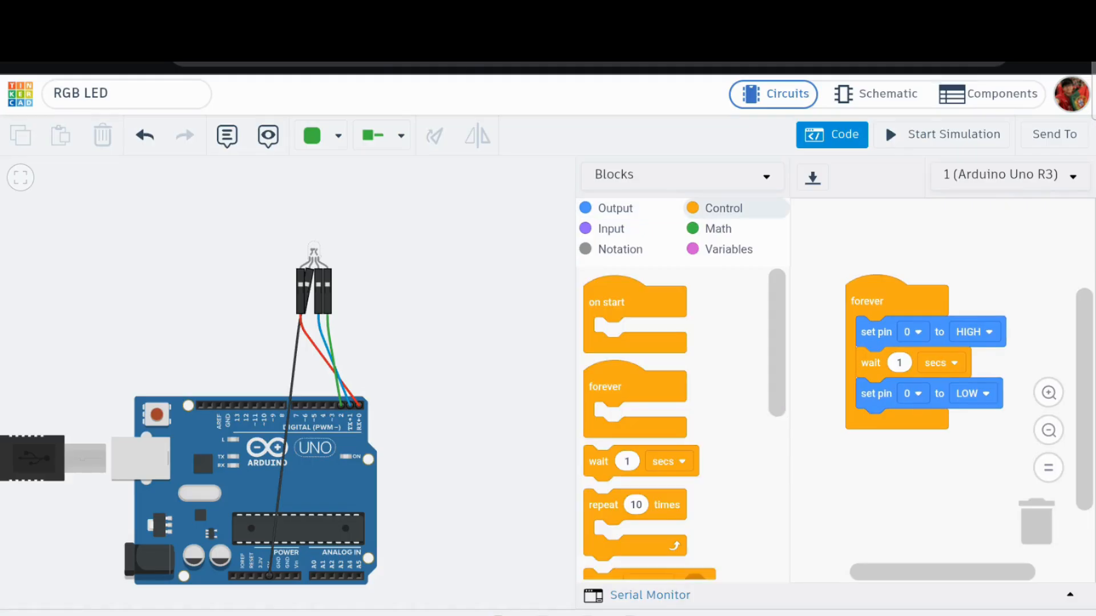
right_click(881, 331)
click(928, 341)
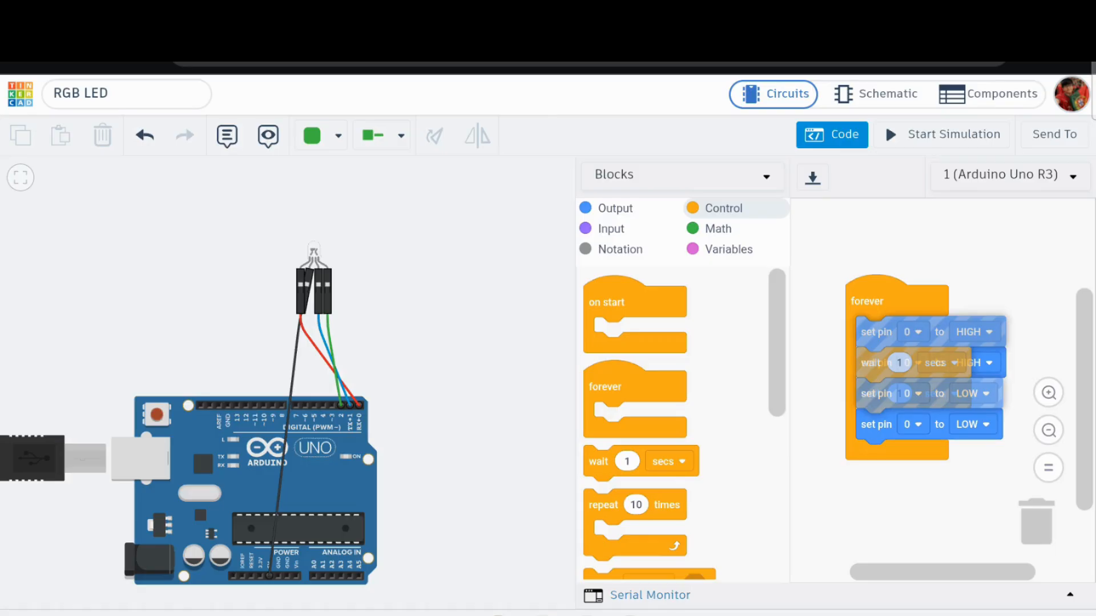
drag(876, 363, 876, 425)
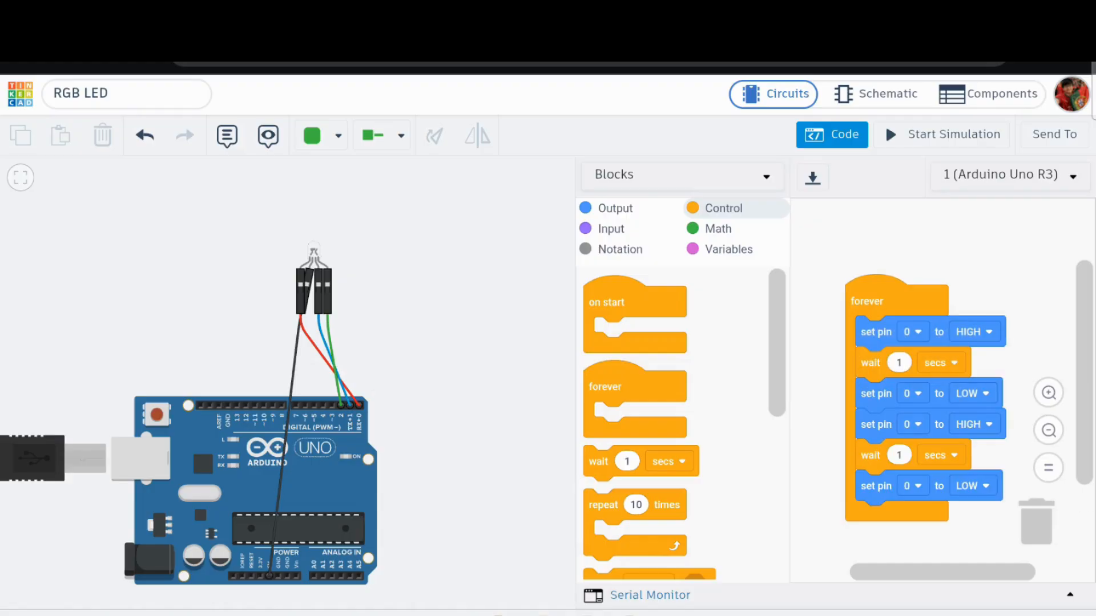
Insert a 1-second wait block between the two pin sequences and add three more at the end of the forever loop
drag(598, 461, 871, 425)
scroll(925, 382, down, 2)
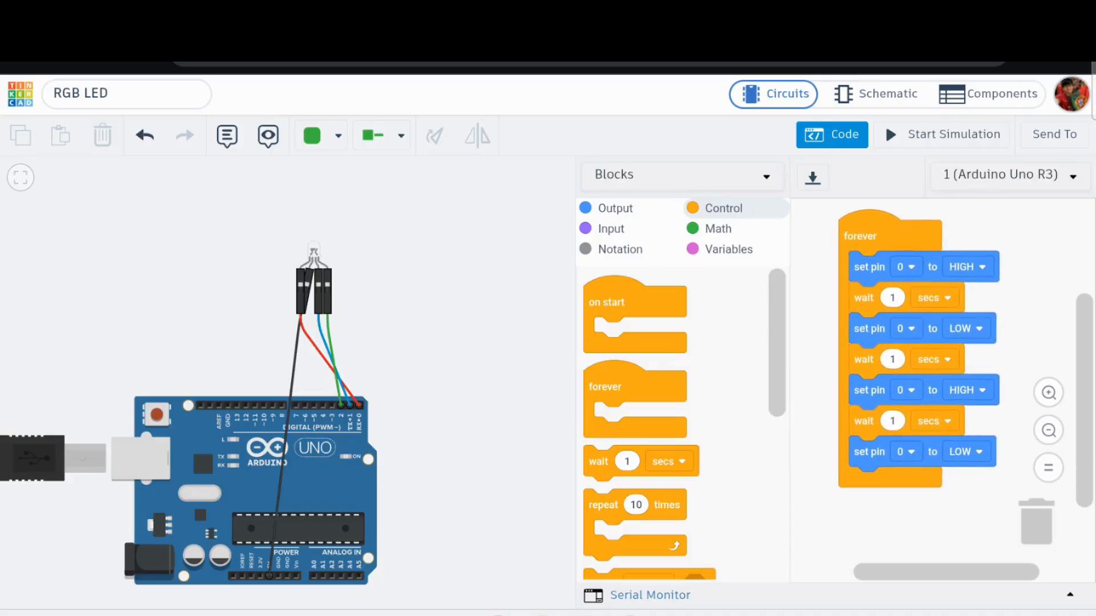
drag(598, 461, 862, 512)
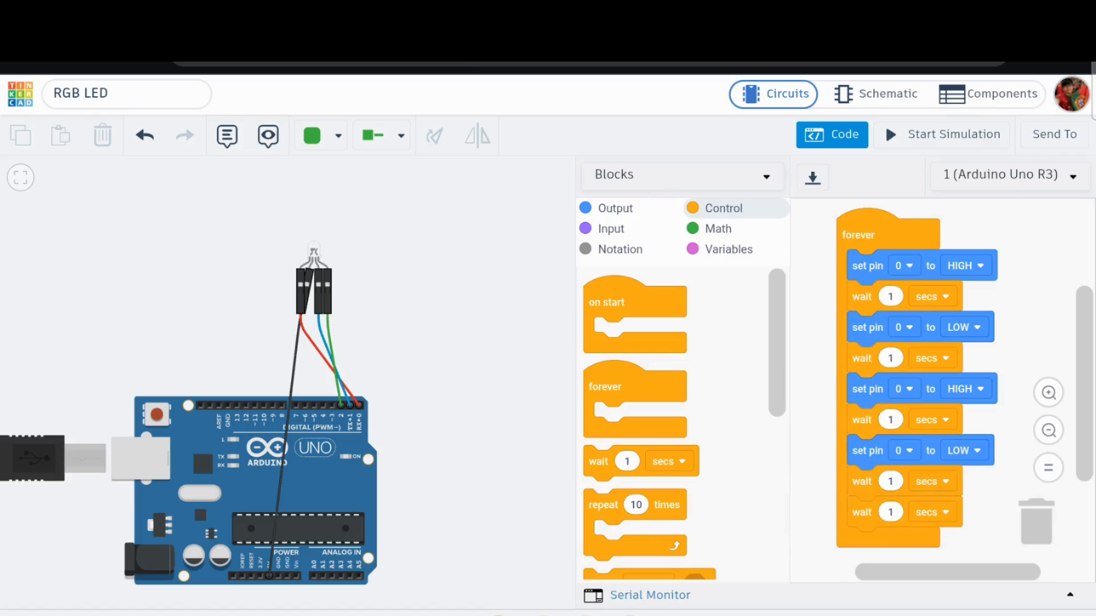
drag(598, 461, 861, 551)
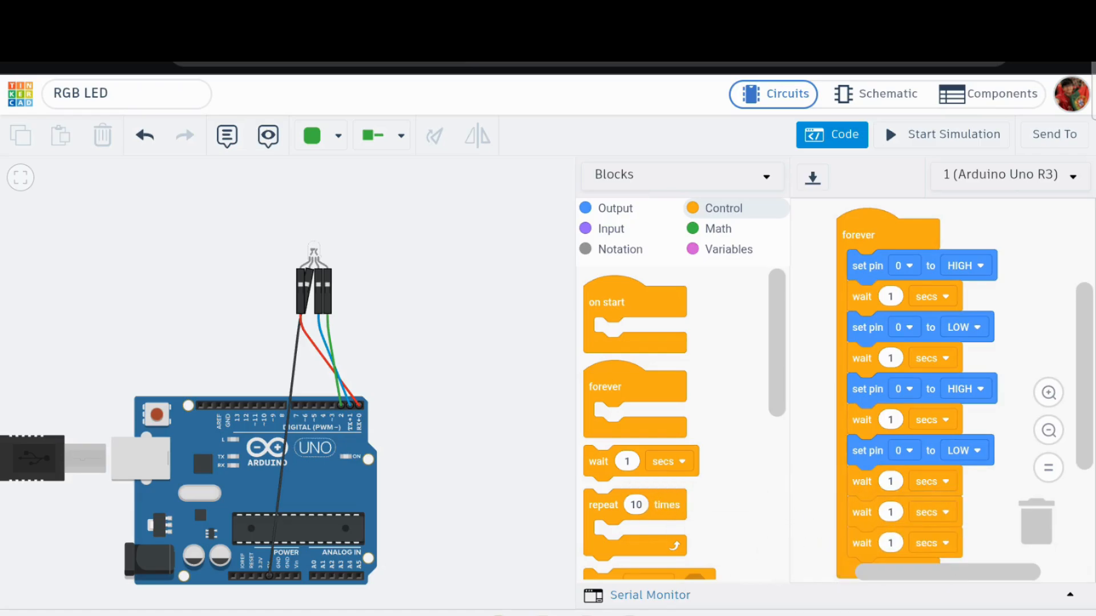
Change the second HIGH and LOW set pin blocks to pin 1
click(615, 208)
scroll(936, 388, down, 2)
click(906, 338)
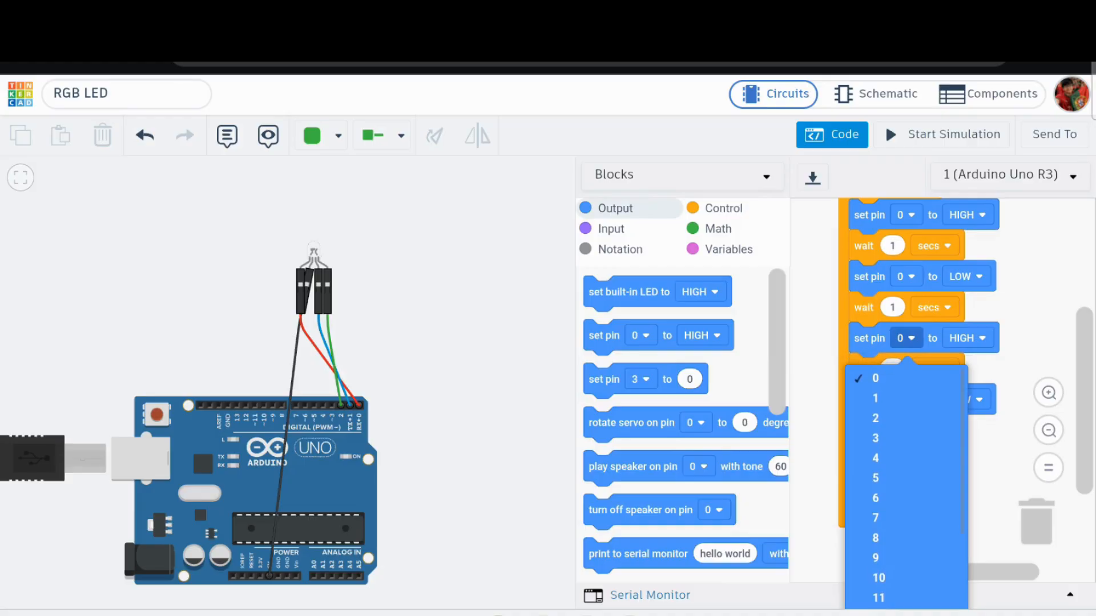
click(875, 398)
click(906, 399)
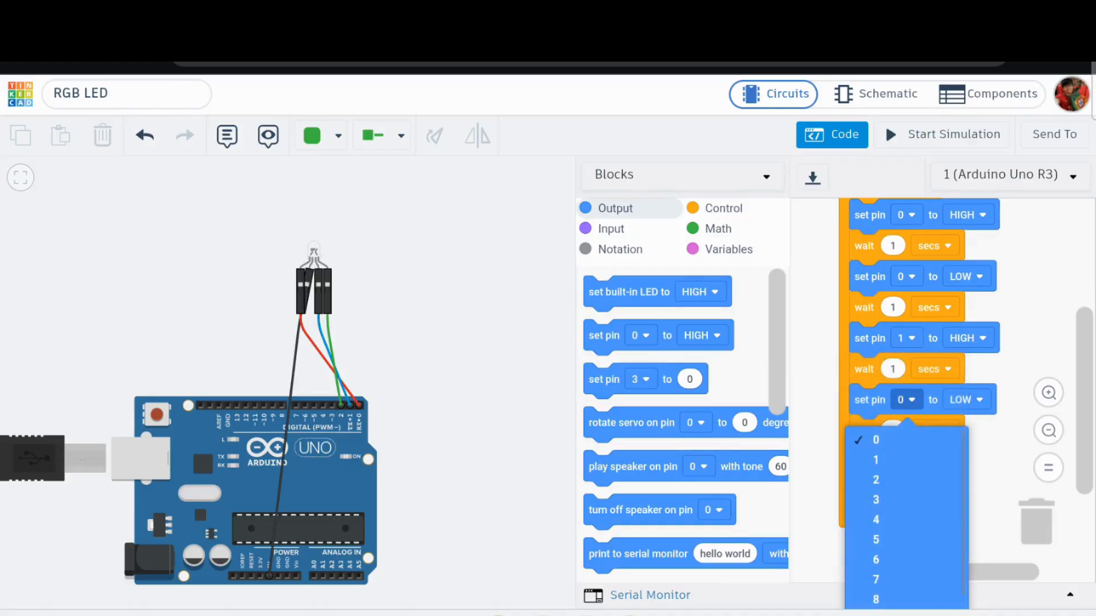
click(875, 479)
click(906, 400)
click(876, 460)
Insert a set pin HIGH block and a set pin LOW block between the three wait blocks at the end of the loop
drag(603, 335, 868, 463)
scroll(941, 388, down, 3)
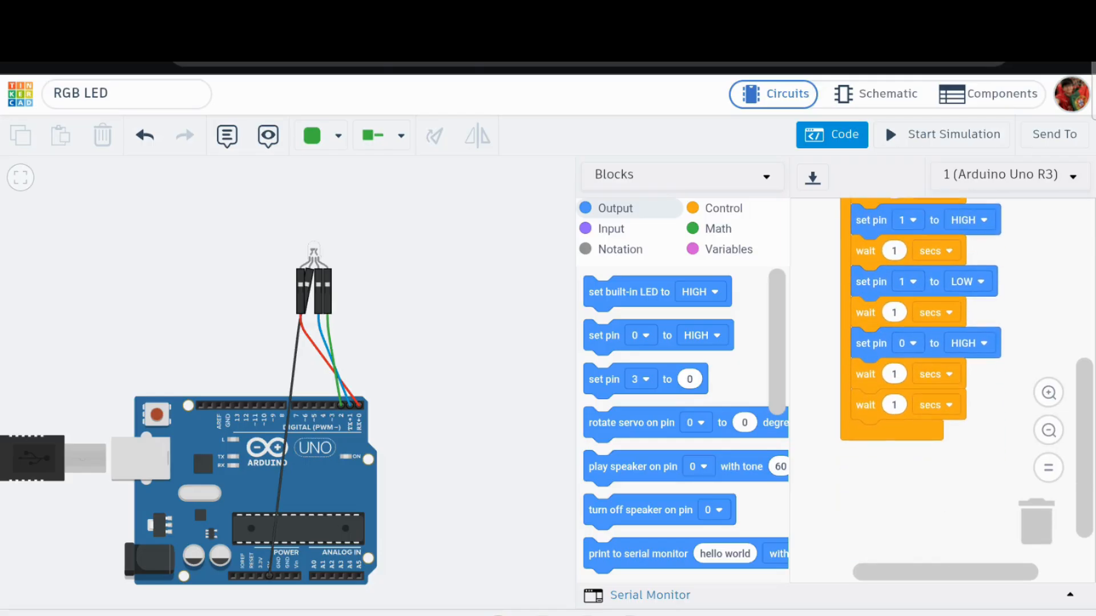
drag(603, 335, 870, 405)
click(969, 405)
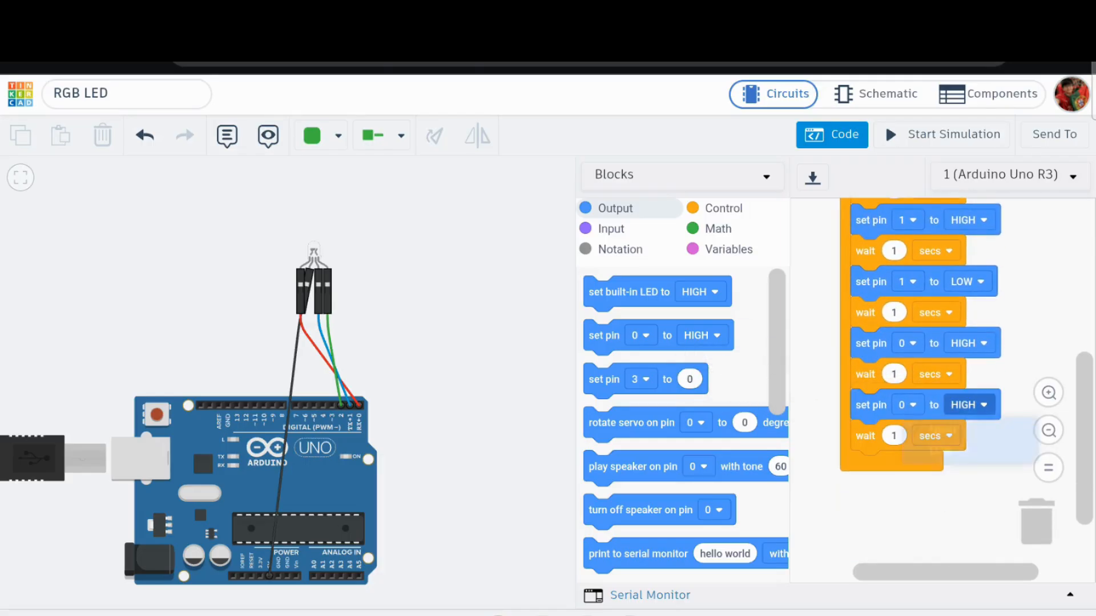
click(941, 466)
Change the third HIGH and LOW set pin blocks to pin 2
click(907, 405)
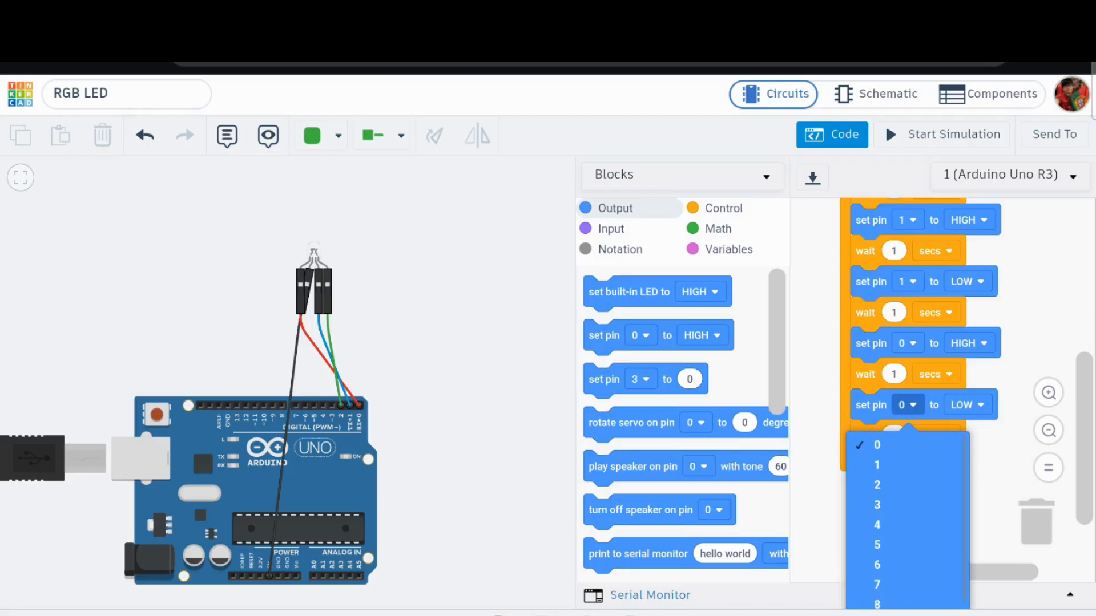
click(906, 484)
click(907, 343)
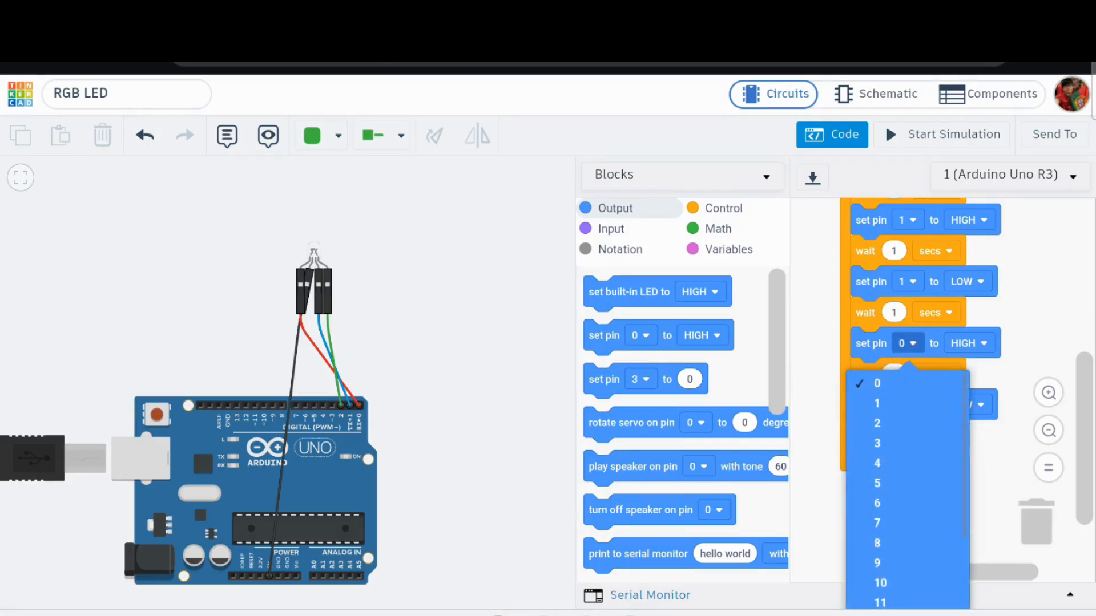
click(877, 423)
Enlarge the block code and review the order of pins and waits in the forever loop
scroll(942, 389, up, 5)
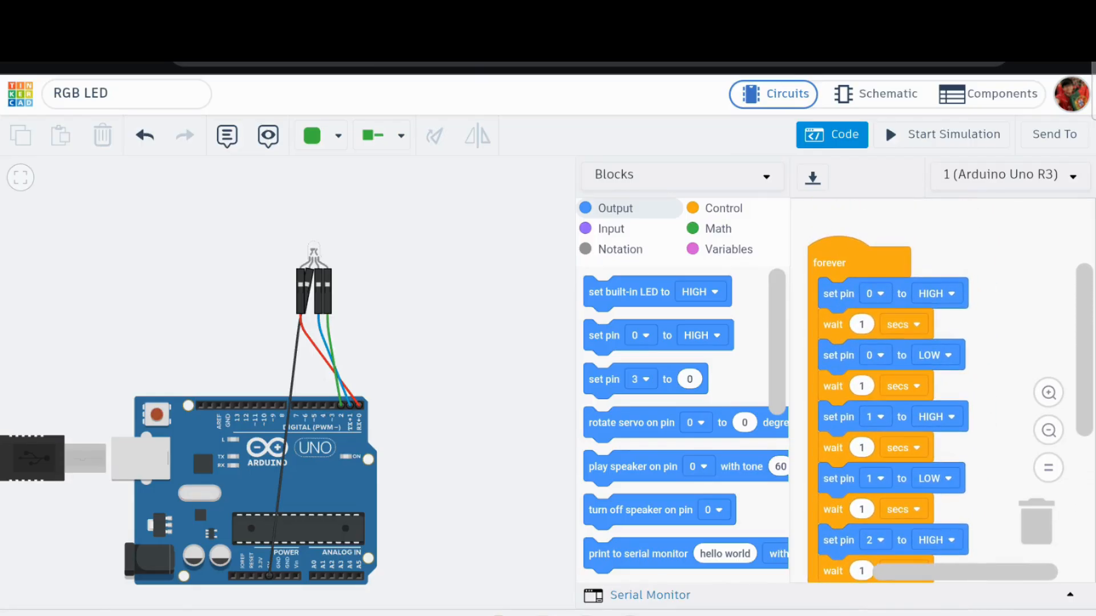
click(1048, 392)
click(1049, 392)
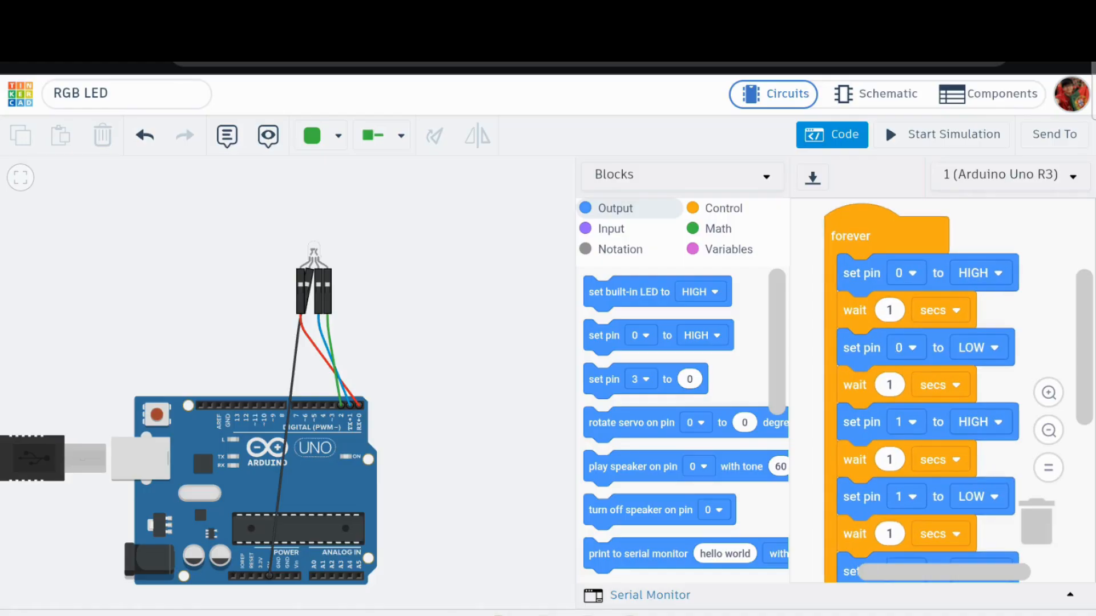
click(1048, 393)
click(1049, 393)
drag(924, 211, 904, 260)
drag(1015, 251, 993, 188)
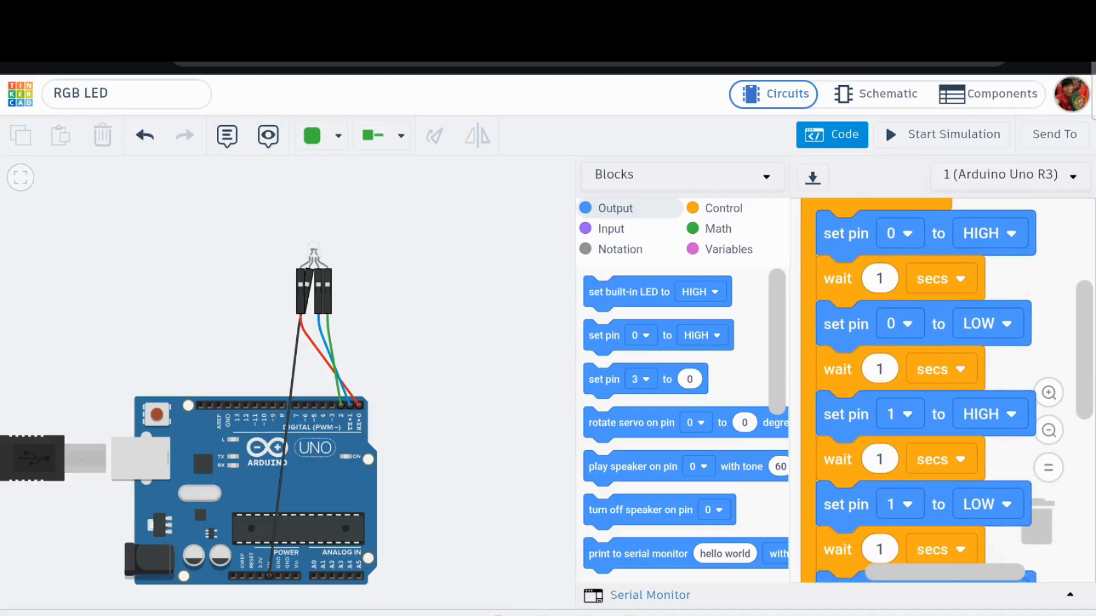
drag(850, 324, 837, 343)
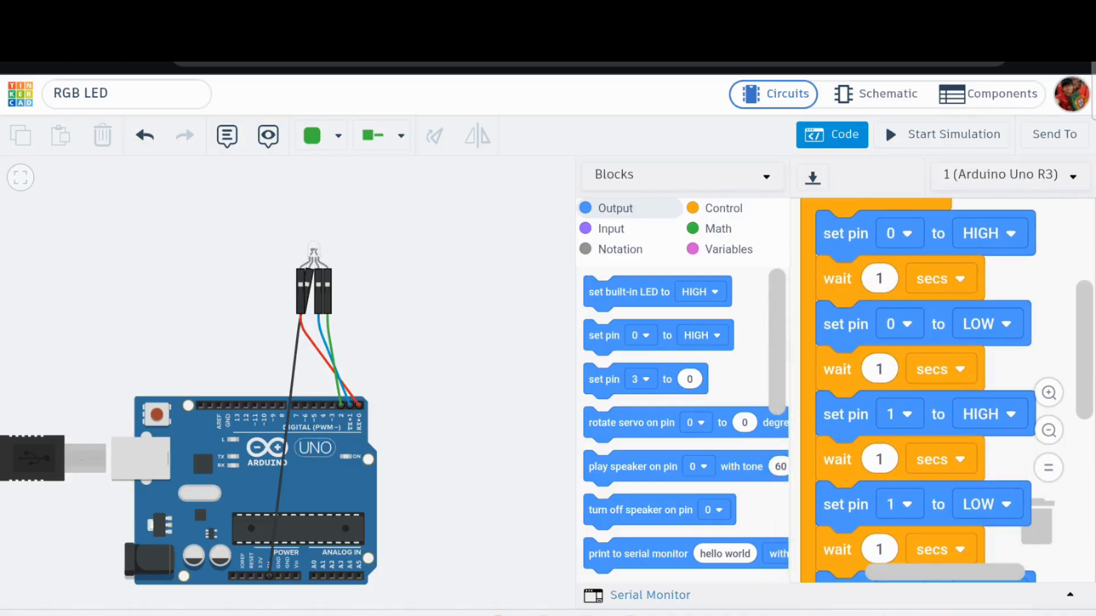
scroll(924, 400, down, 2)
drag(1056, 296, 1051, 303)
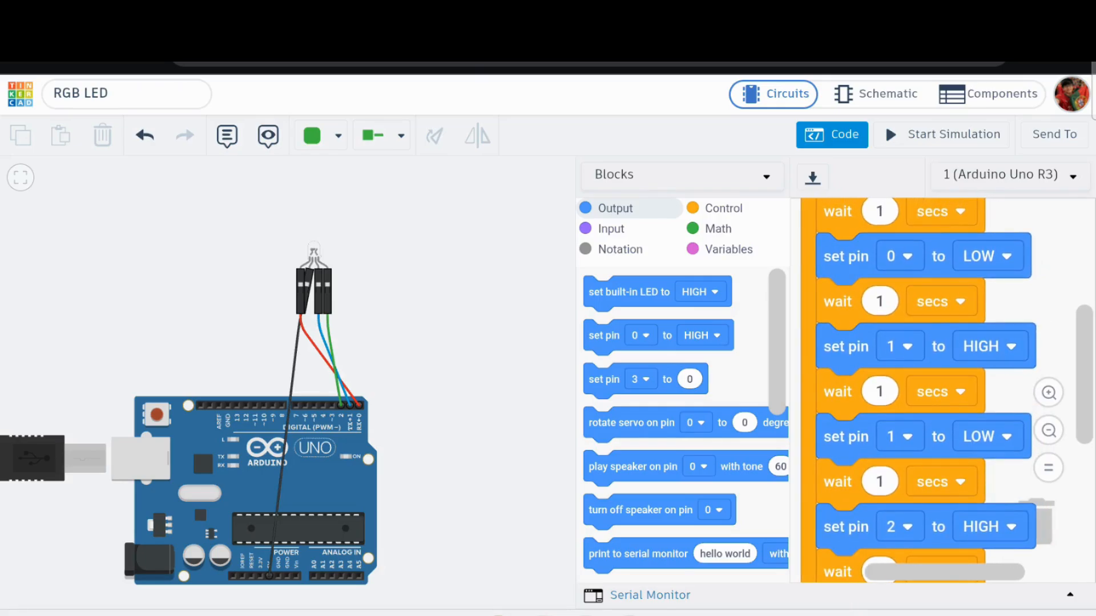
Set the second HIGH block to pin 2 and the third HIGH block to pin 1
click(900, 346)
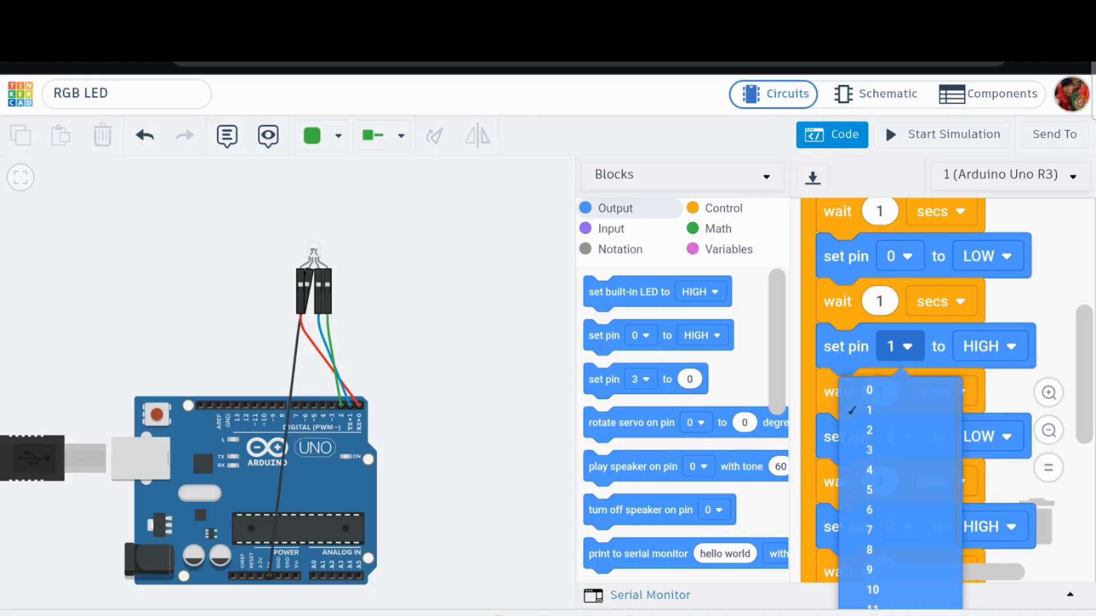
click(869, 429)
click(900, 437)
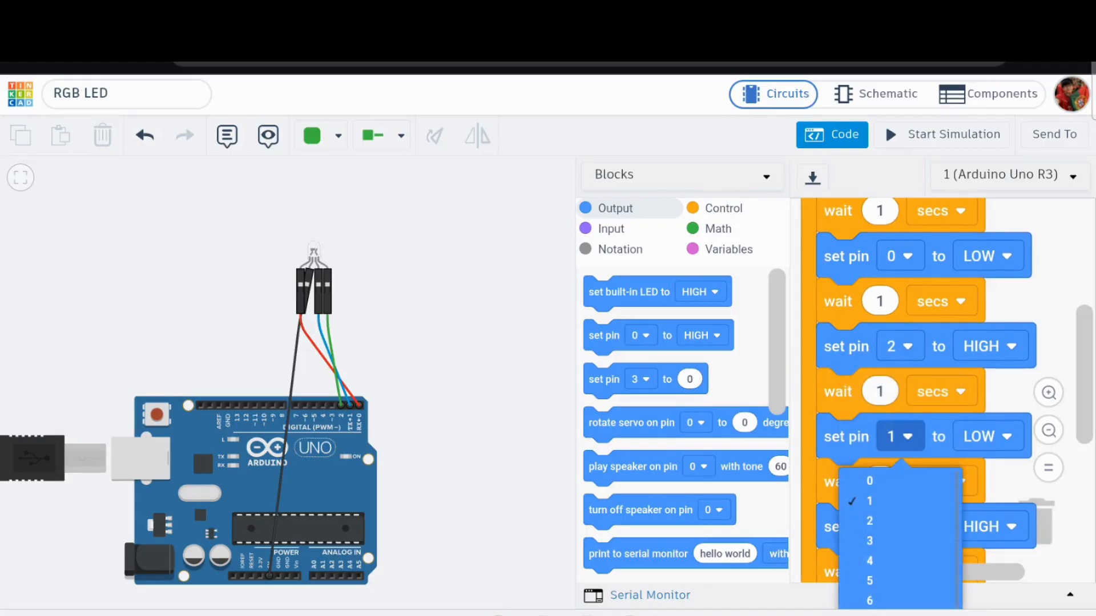
click(869, 519)
scroll(936, 388, up, 1)
click(916, 440)
click(887, 505)
click(916, 539)
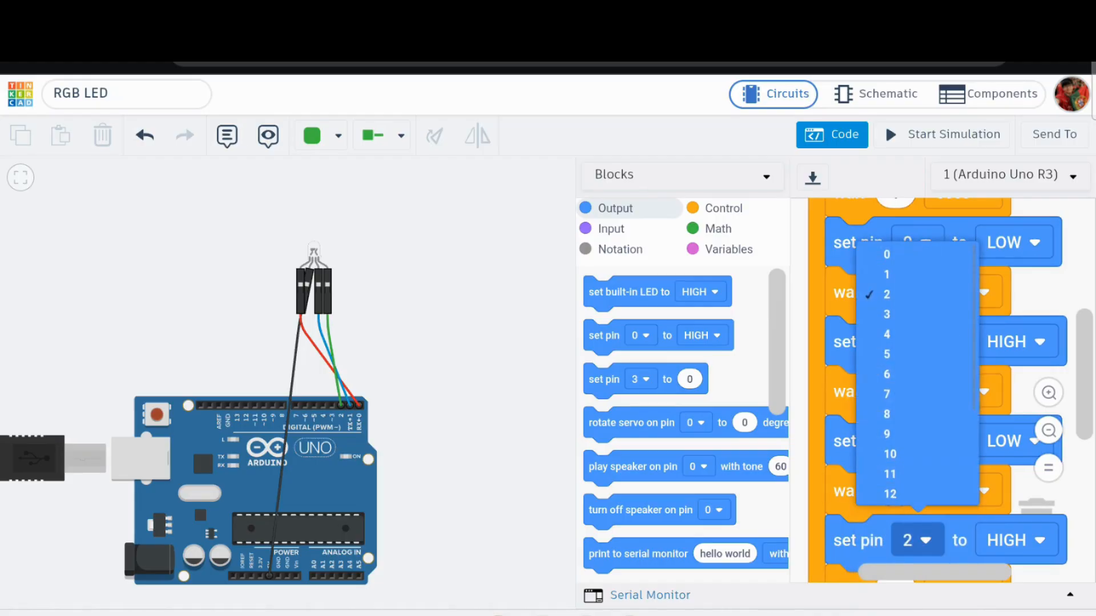
click(886, 274)
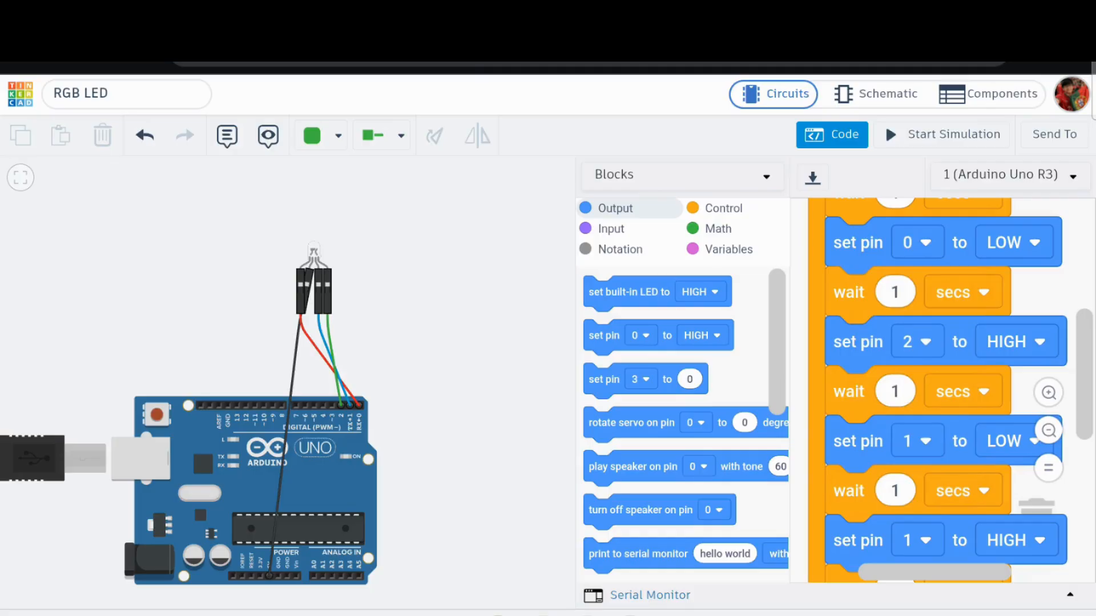
Set the second LOW block to pin 2 and the third LOW block to pin 1, matching their HIGH blocks
mouse_move(858, 243)
mouse_down()
mouse_move(834, 311)
mouse_move(858, 243)
mouse_up()
click(1049, 430)
click(1048, 431)
click(1049, 430)
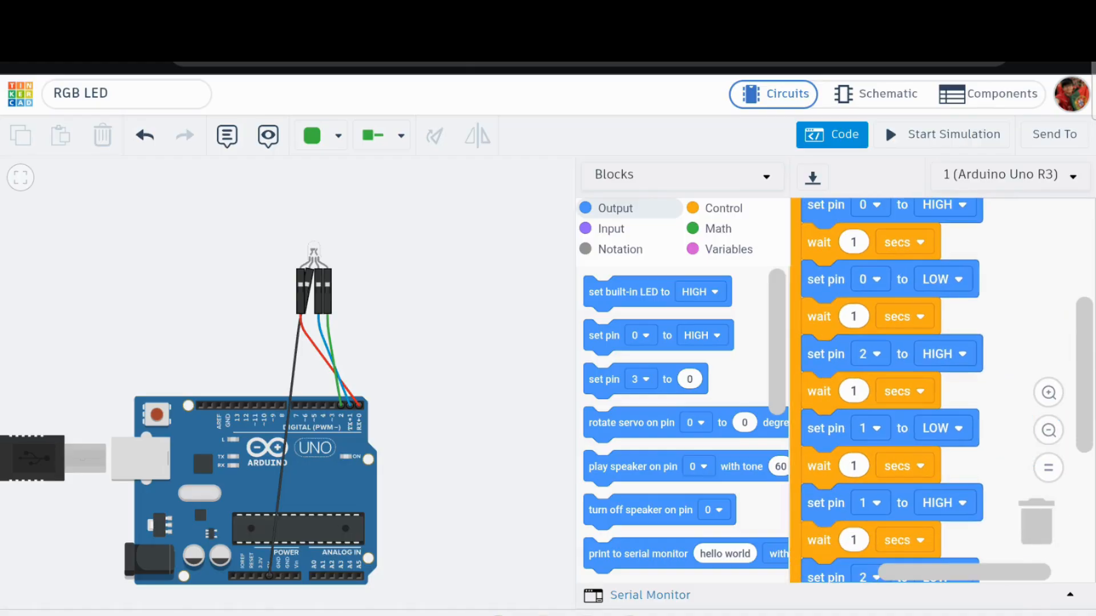
click(869, 428)
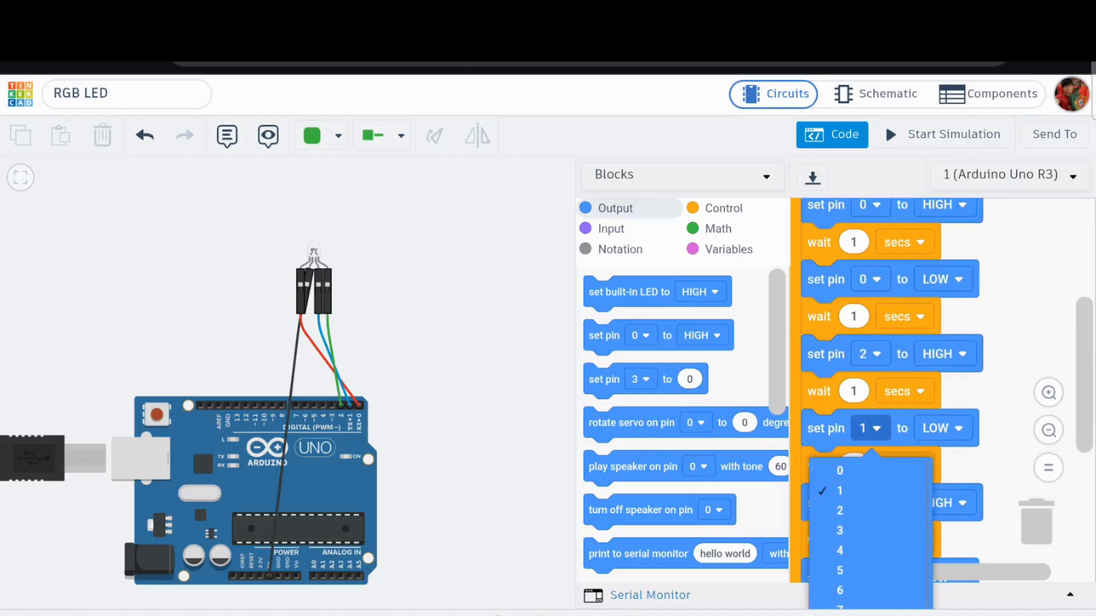
click(839, 511)
click(1048, 430)
scroll(943, 391, down, 1)
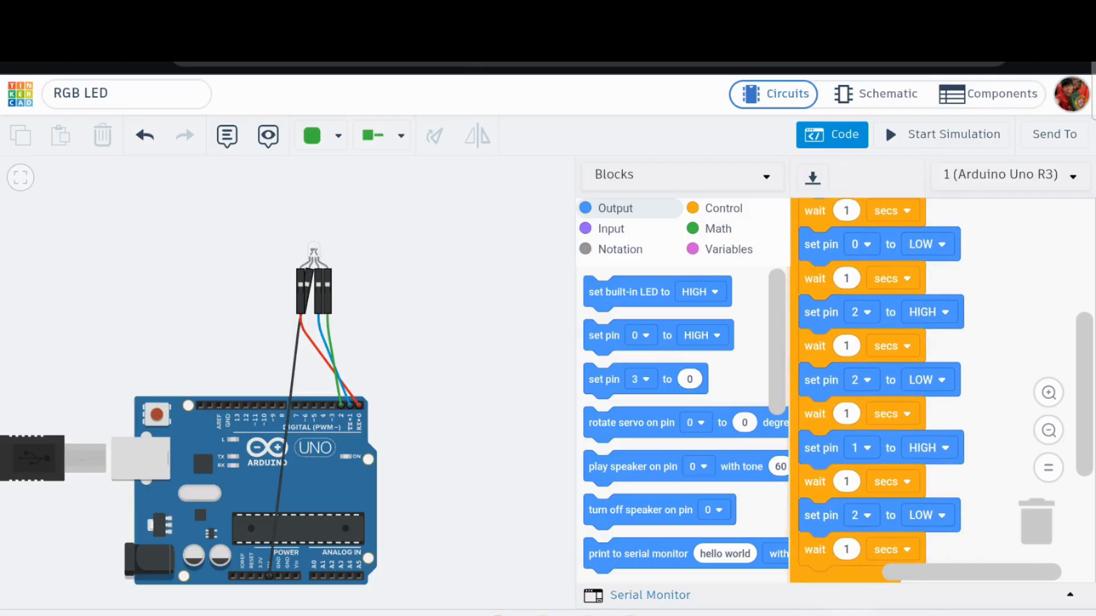
click(862, 516)
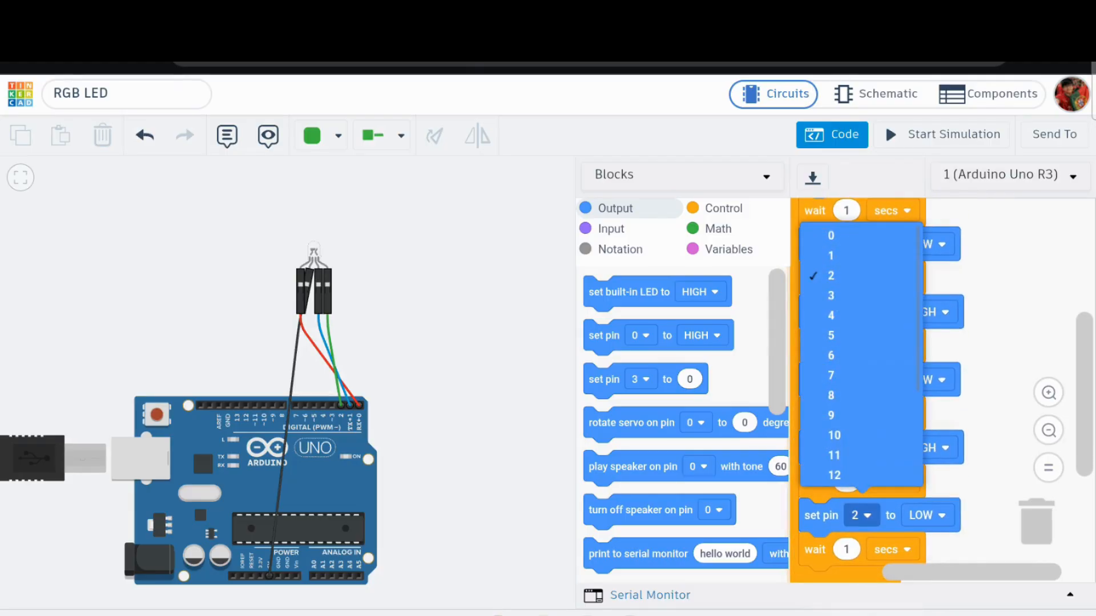
click(831, 255)
Hide the block code, run the simulation with the RGB LED in close view, and stop it
drag(993, 353, 1028, 317)
drag(1016, 314, 1010, 565)
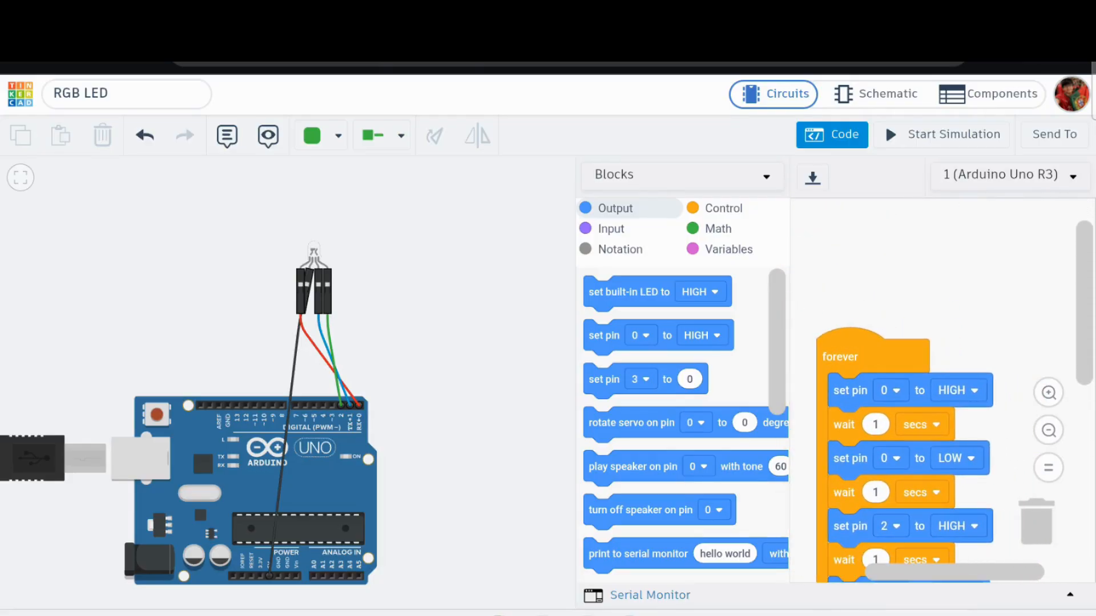
click(832, 135)
drag(491, 343, 697, 379)
scroll(628, 234, up, 6)
scroll(399, 371, up, 2)
drag(373, 437, 683, 429)
scroll(683, 430, up, 3)
scroll(545, 280, up, 1)
drag(545, 279, 638, 257)
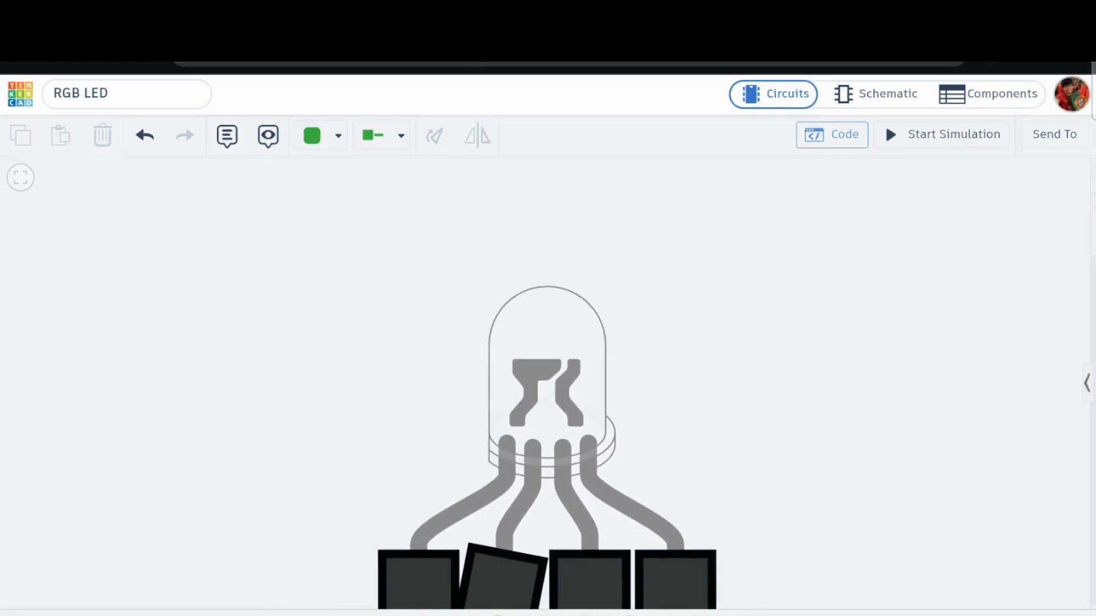
click(941, 135)
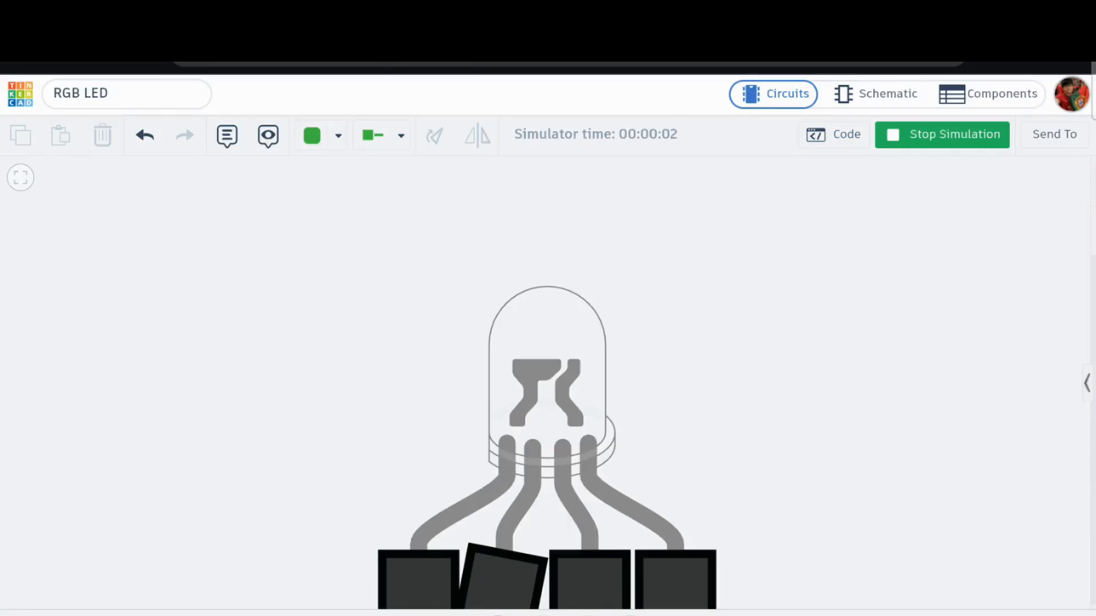
scroll(899, 355, down, 5)
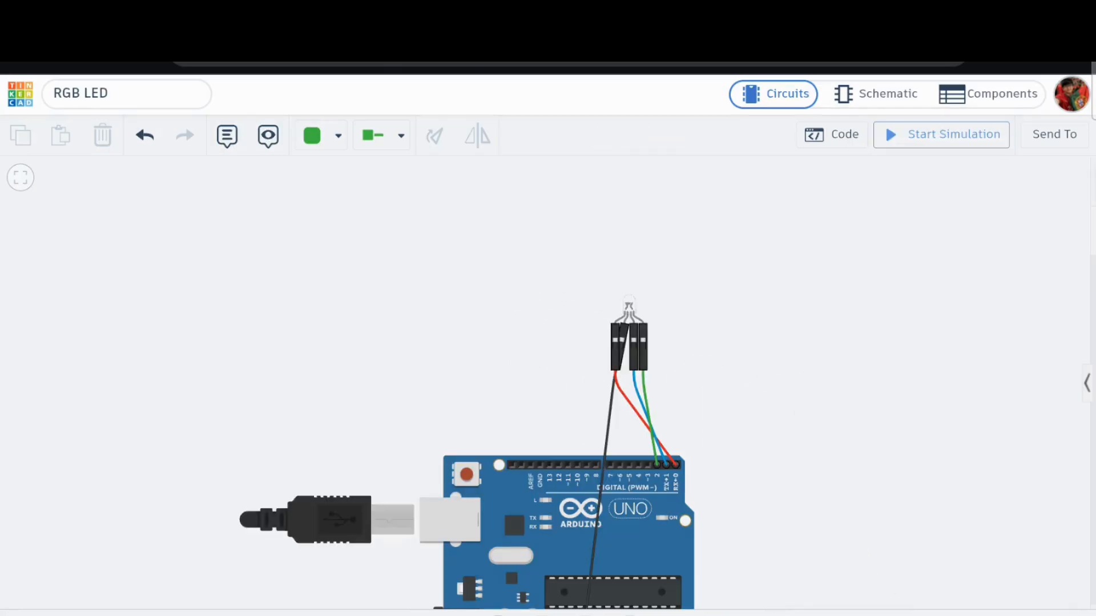
Delete the black wire between the RGB LED and the Arduino's power header
drag(793, 412, 784, 404)
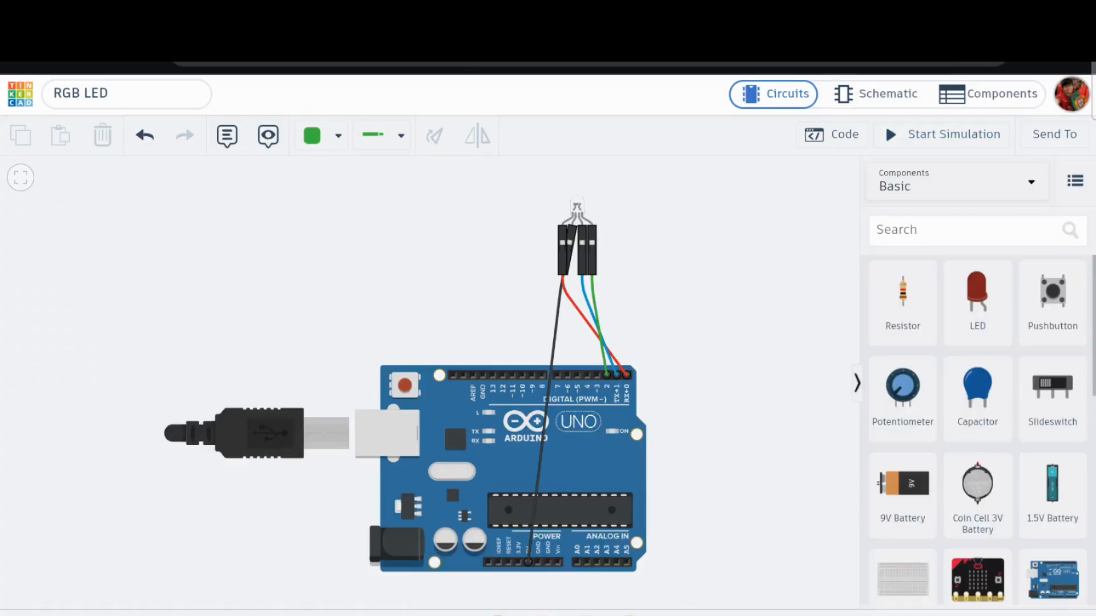
mouse_move(742, 354)
mouse_down()
mouse_move(744, 289)
mouse_move(739, 347)
mouse_up()
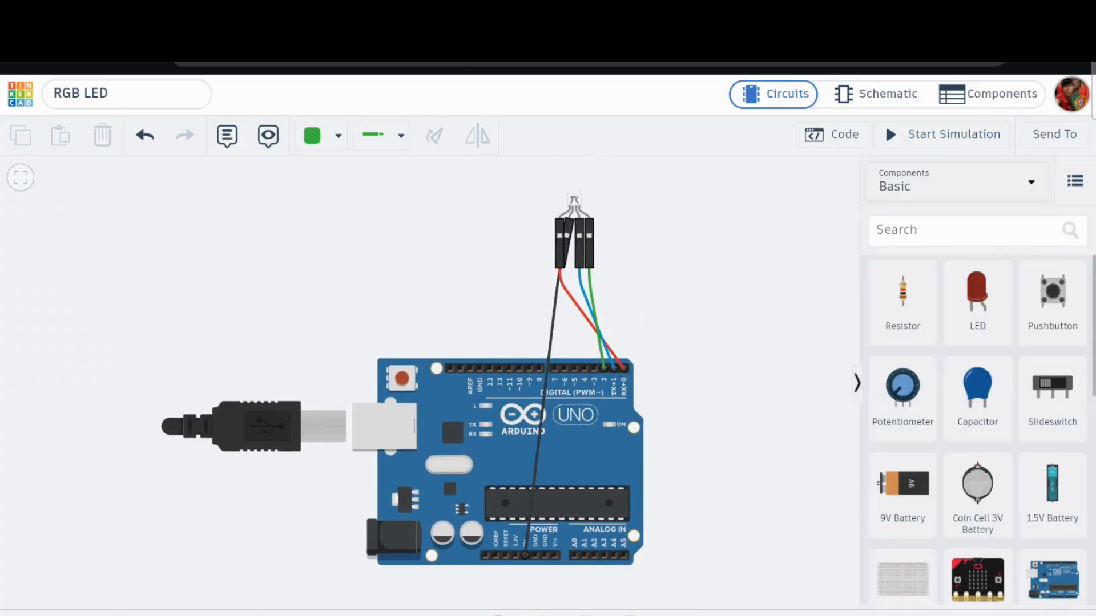
click(553, 317)
key(Delete)
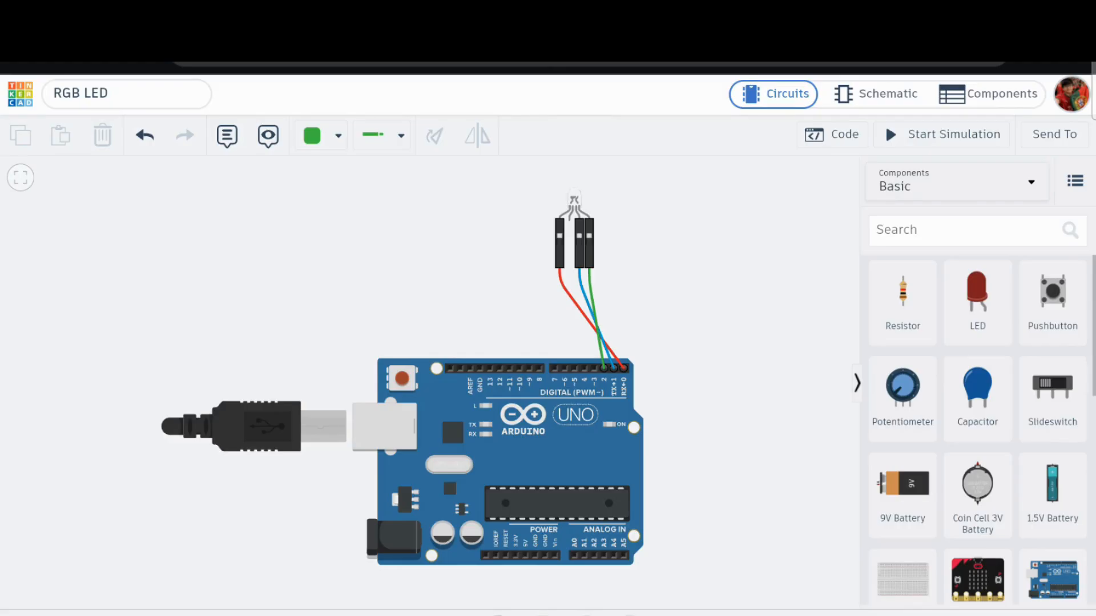
Set the wire style for new connections to the Hookup type in black
click(545, 554)
key(Escape)
click(400, 135)
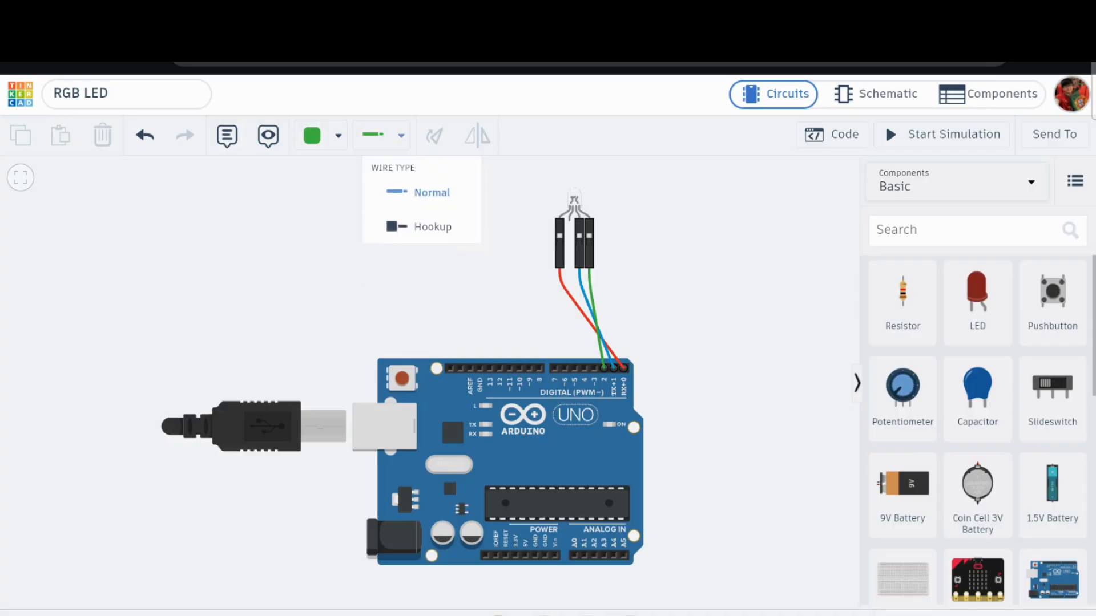
click(432, 231)
click(338, 136)
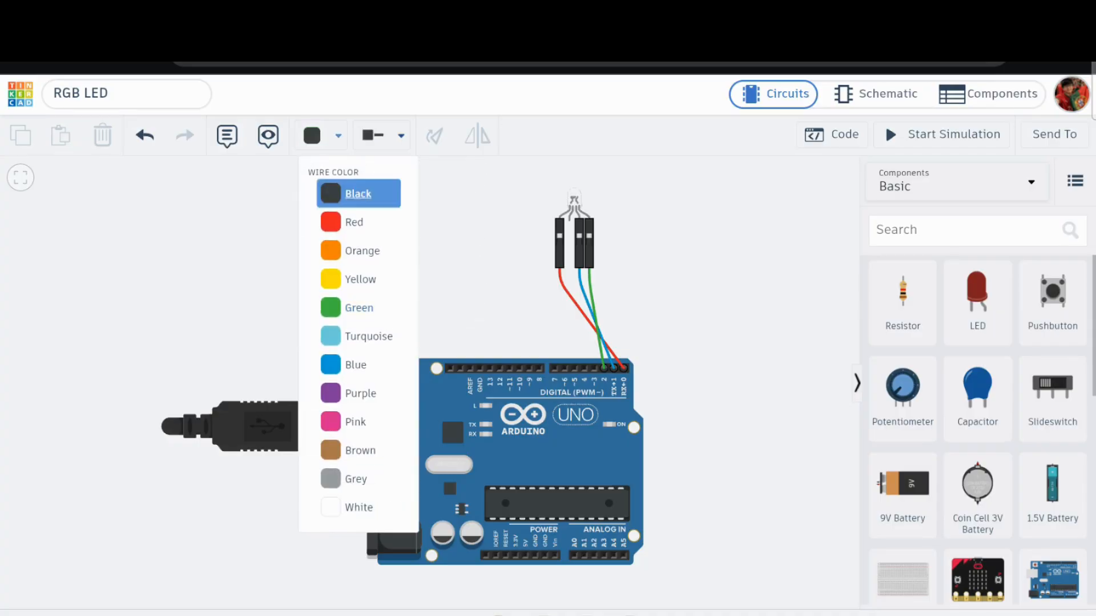
click(357, 192)
Connect a black hookup wire from the Arduino's GND power pin to the RGB LED's cathode
drag(468, 303, 470, 339)
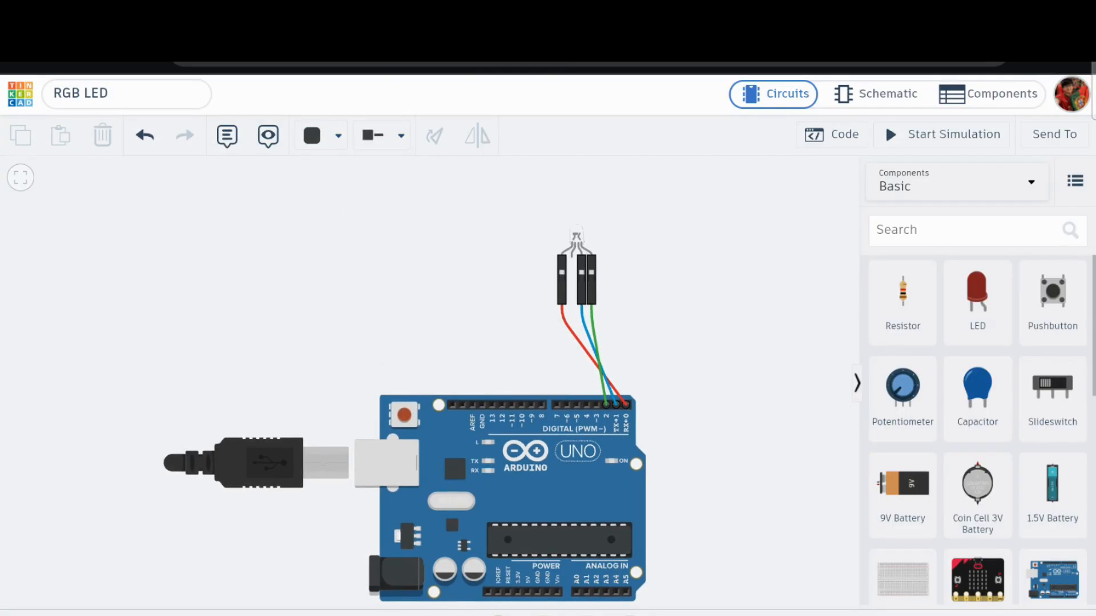
click(547, 591)
click(571, 261)
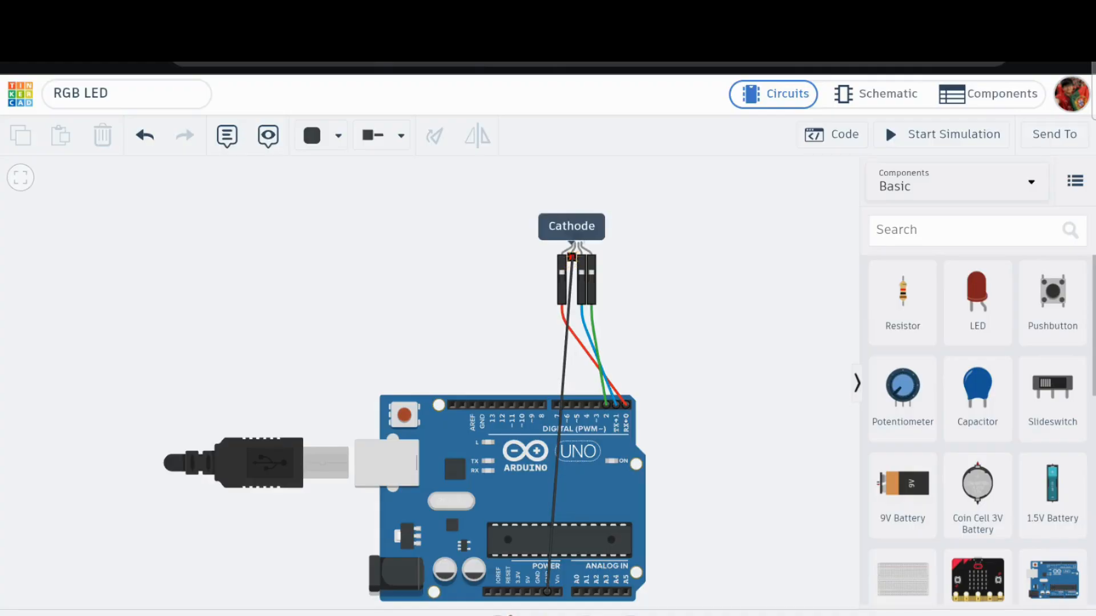
click(571, 257)
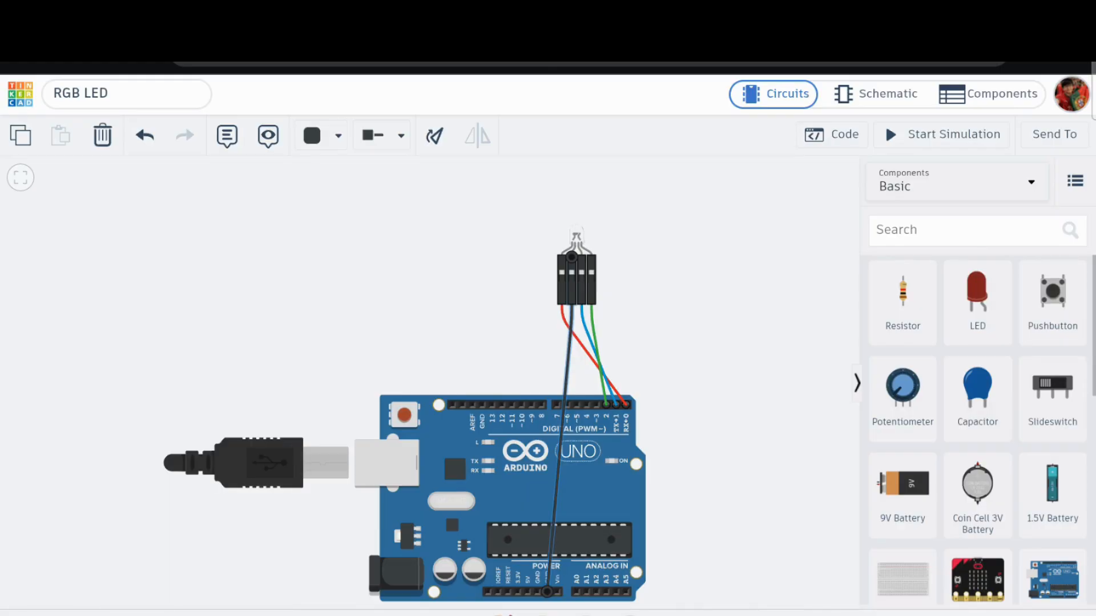
key(Escape)
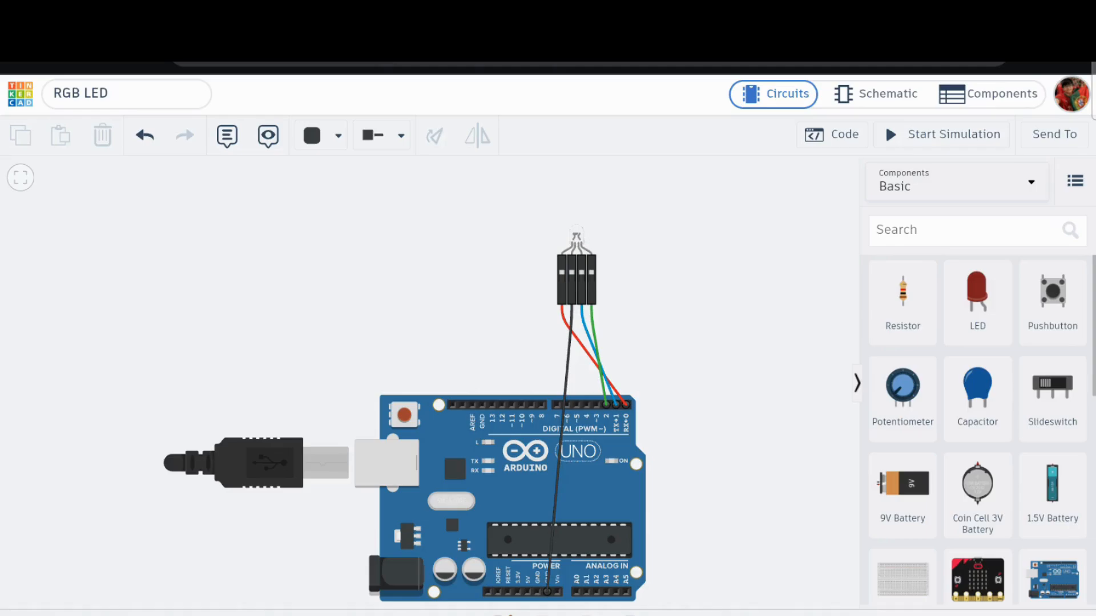
Run the simulation to check the RGB LED wired without resistors, and stop it
drag(702, 320, 635, 345)
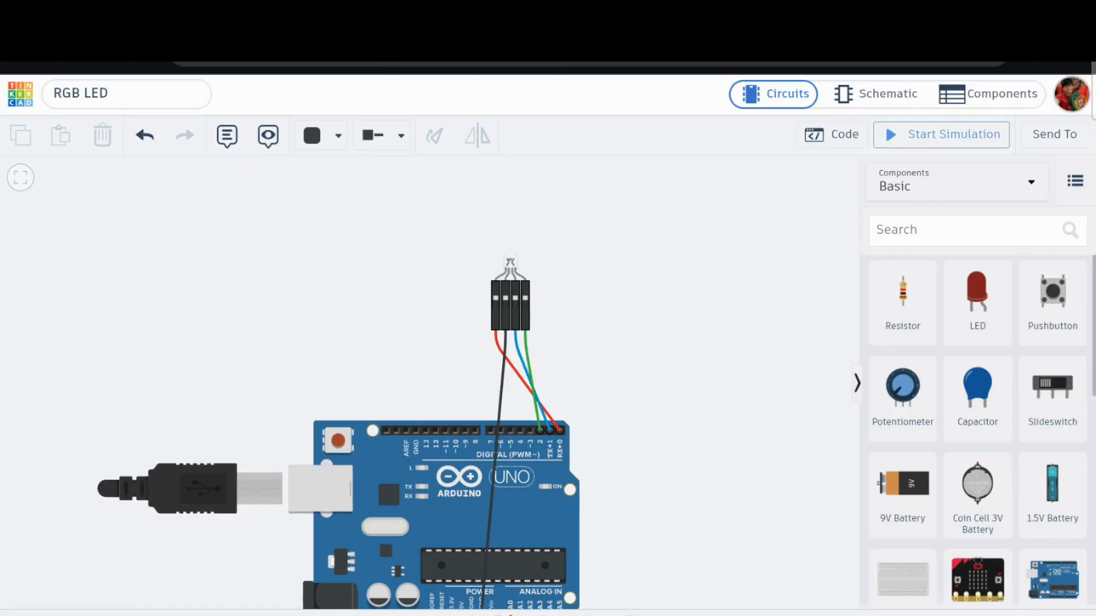
click(942, 135)
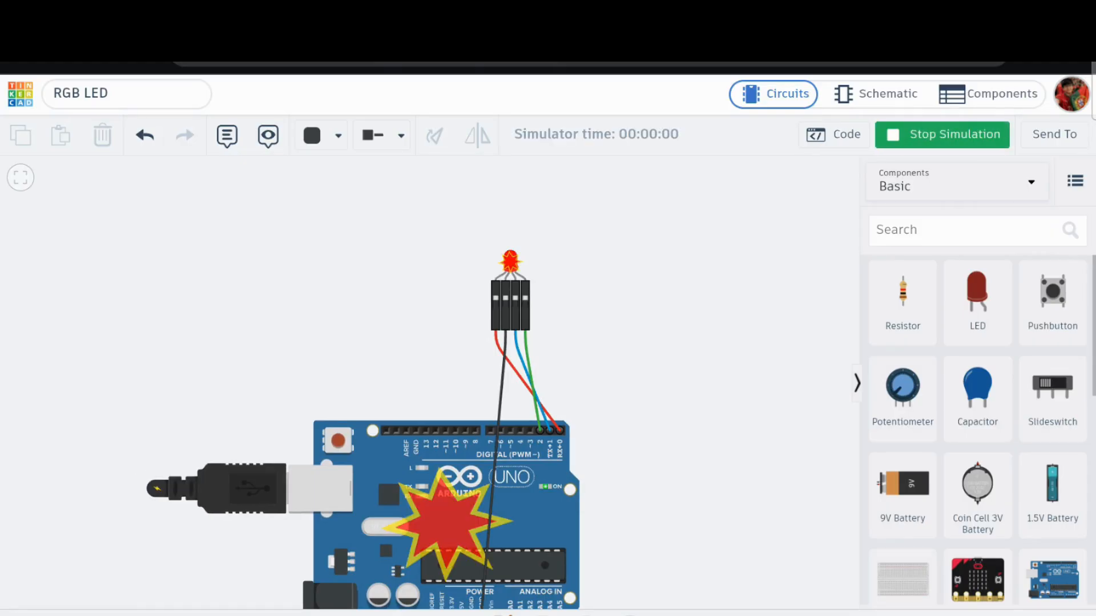
drag(673, 342, 599, 380)
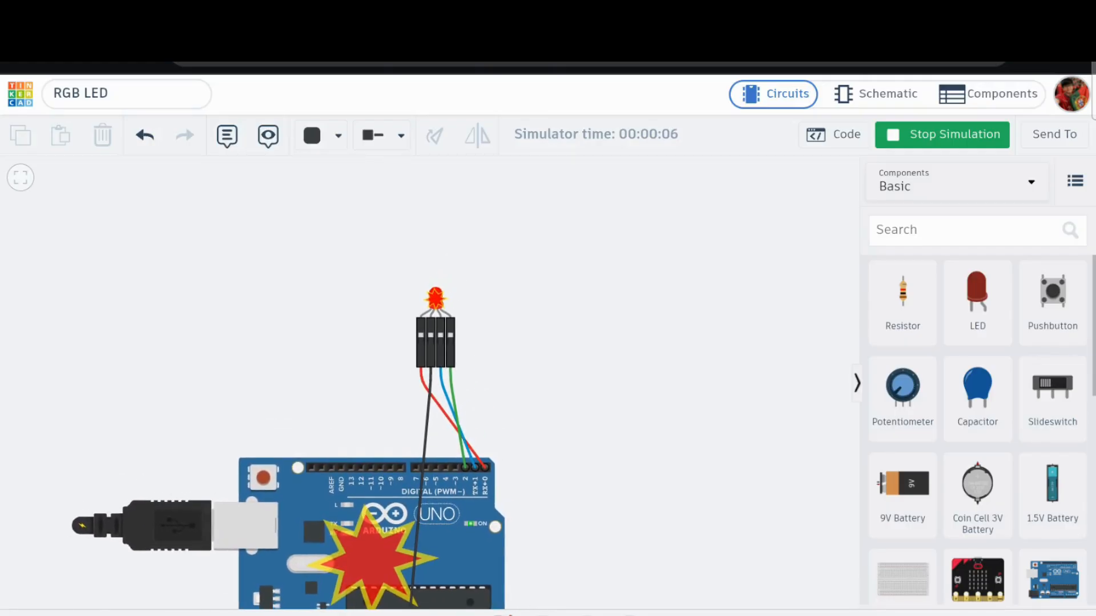
click(942, 135)
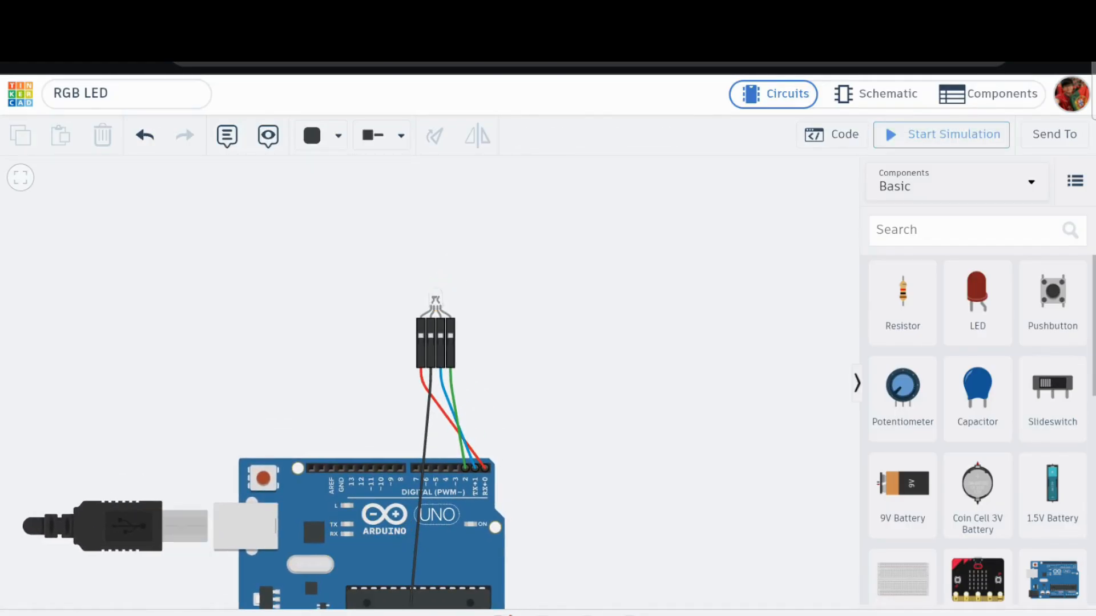
Delete the RGB LED together with its wires and place a 1 kΩ resistor above the Arduino
click(436, 299)
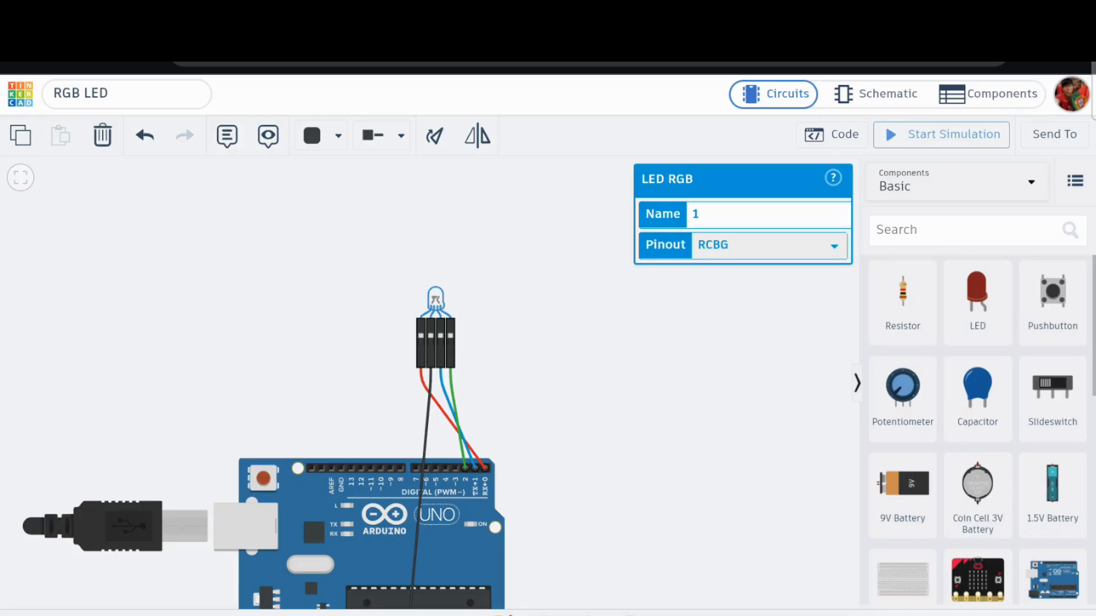
key(Delete)
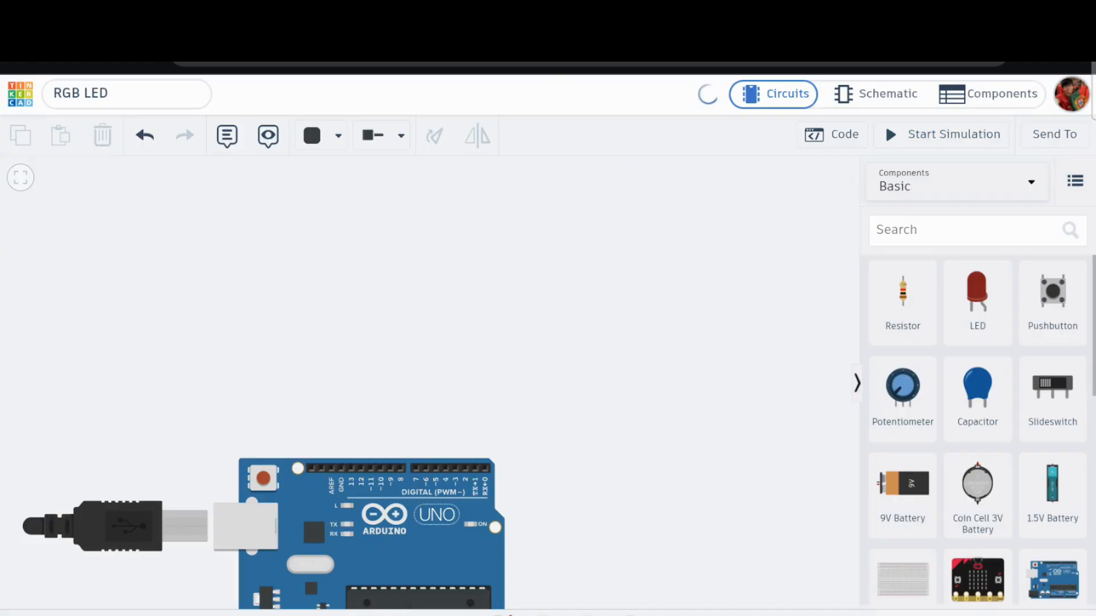
click(903, 302)
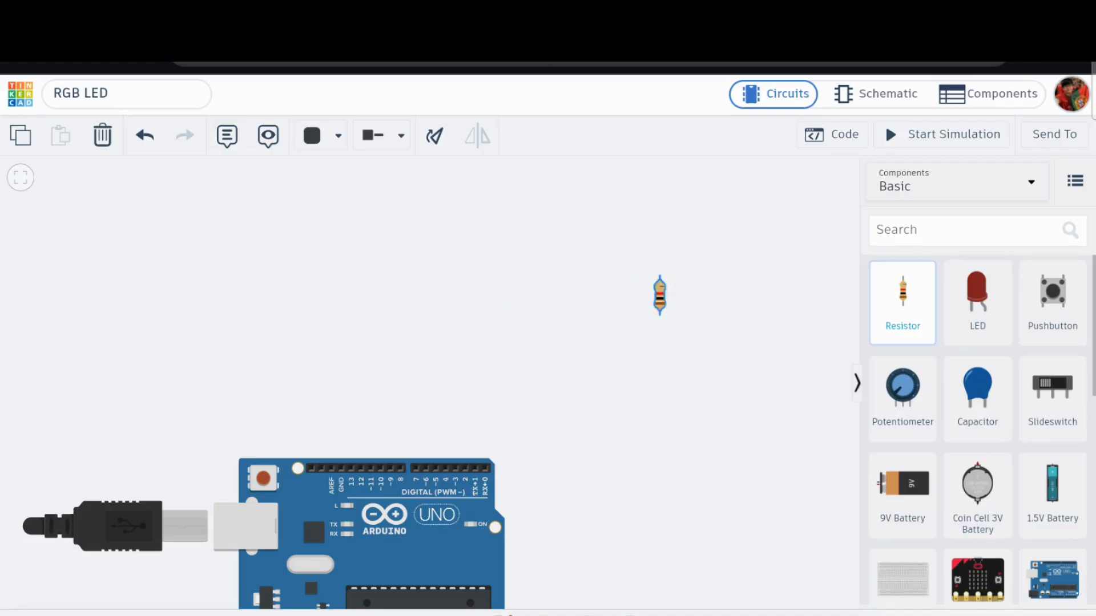
click(542, 339)
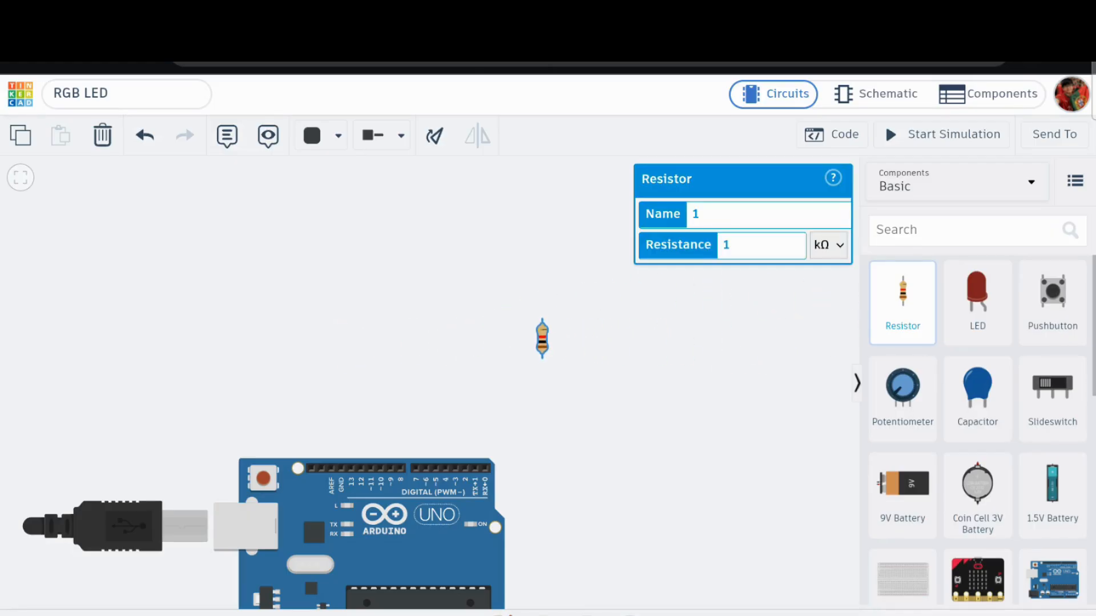
Search the components for "led rgb" and place a new RGB LED above the Arduino
click(970, 230)
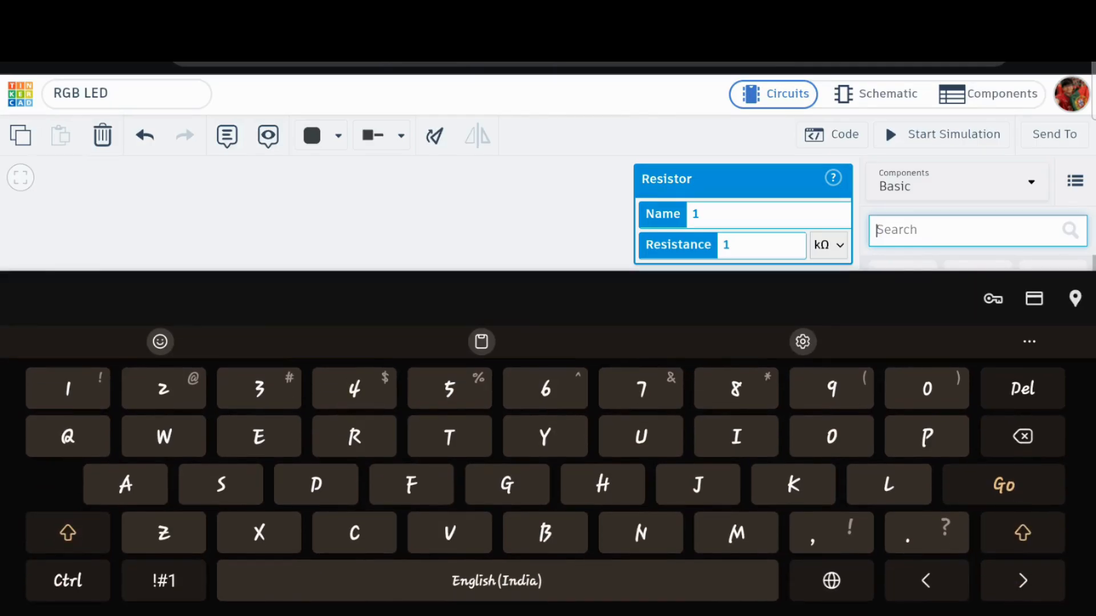
text(Rg)
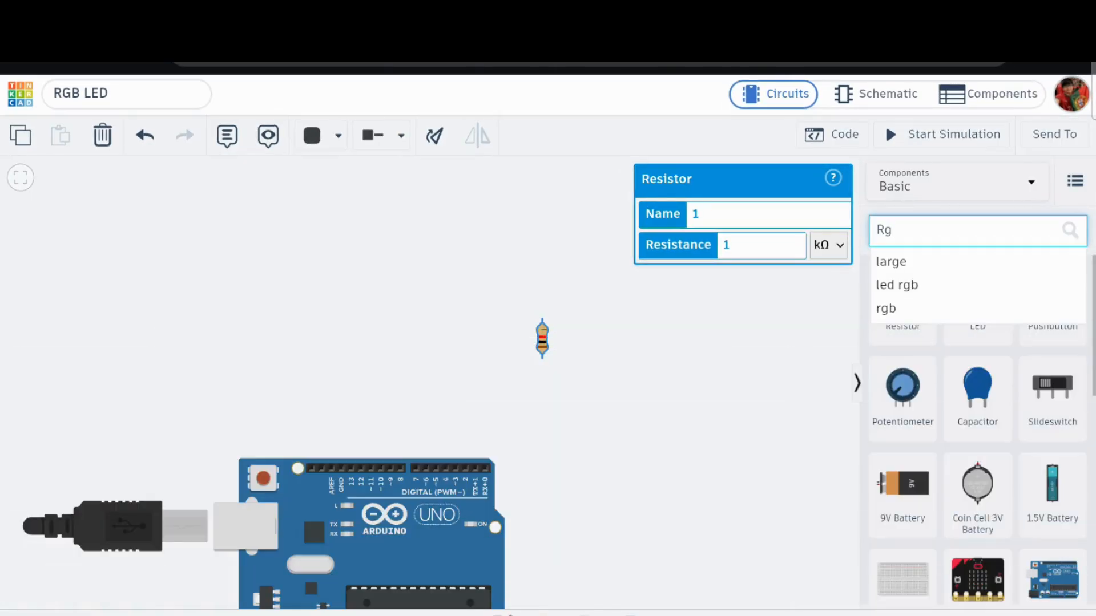
click(897, 284)
drag(902, 302, 345, 280)
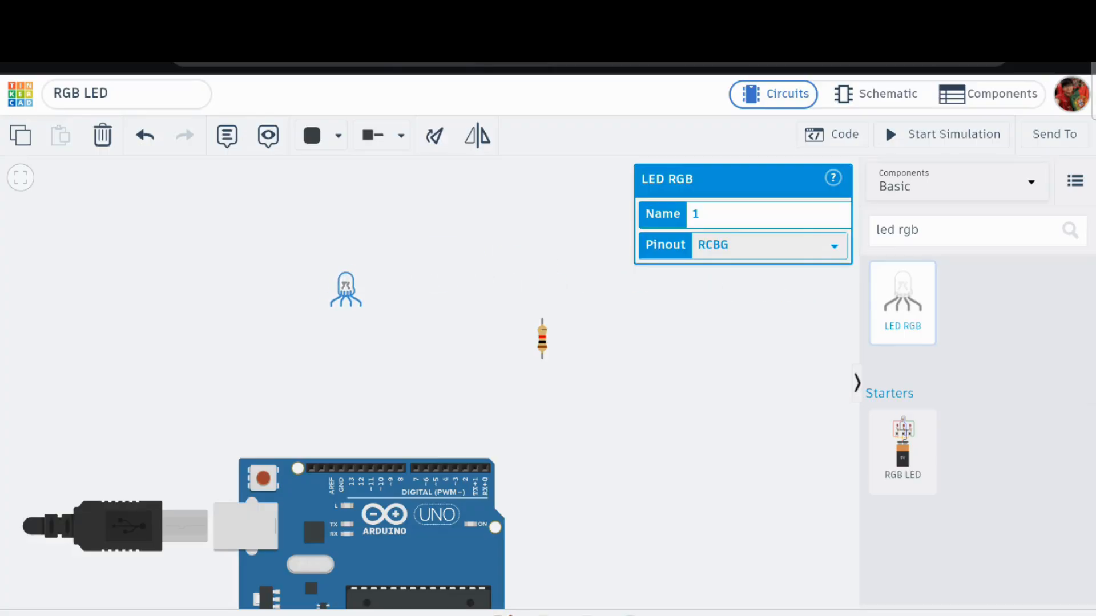
Move the resistor so its upper end attaches to the RGB LED's first leg, the red one
click(542, 339)
drag(542, 358, 44, 166)
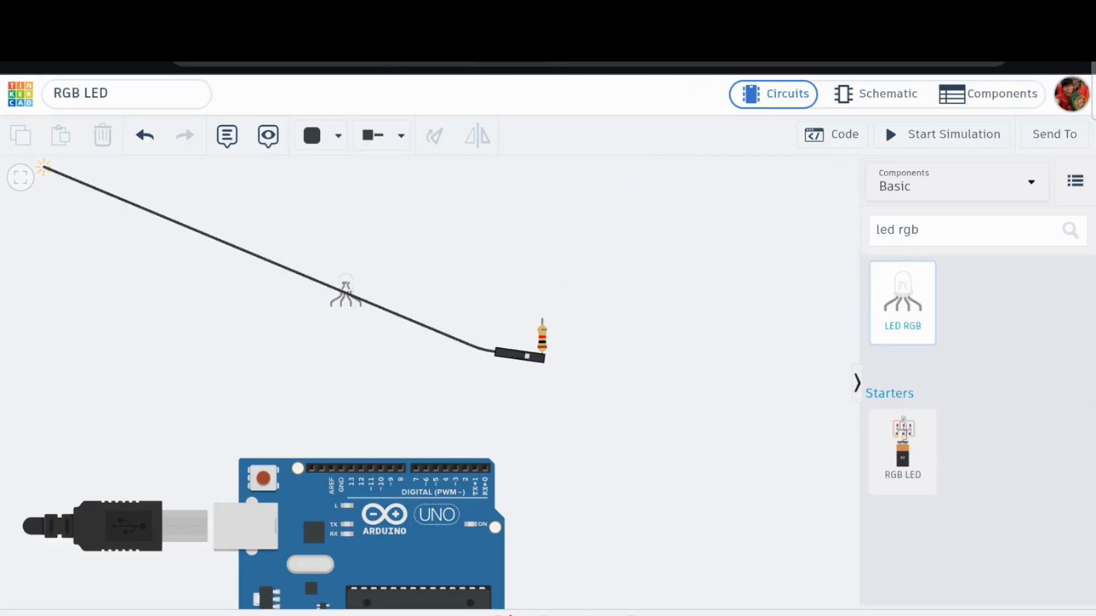
key(Escape)
drag(542, 339, 331, 329)
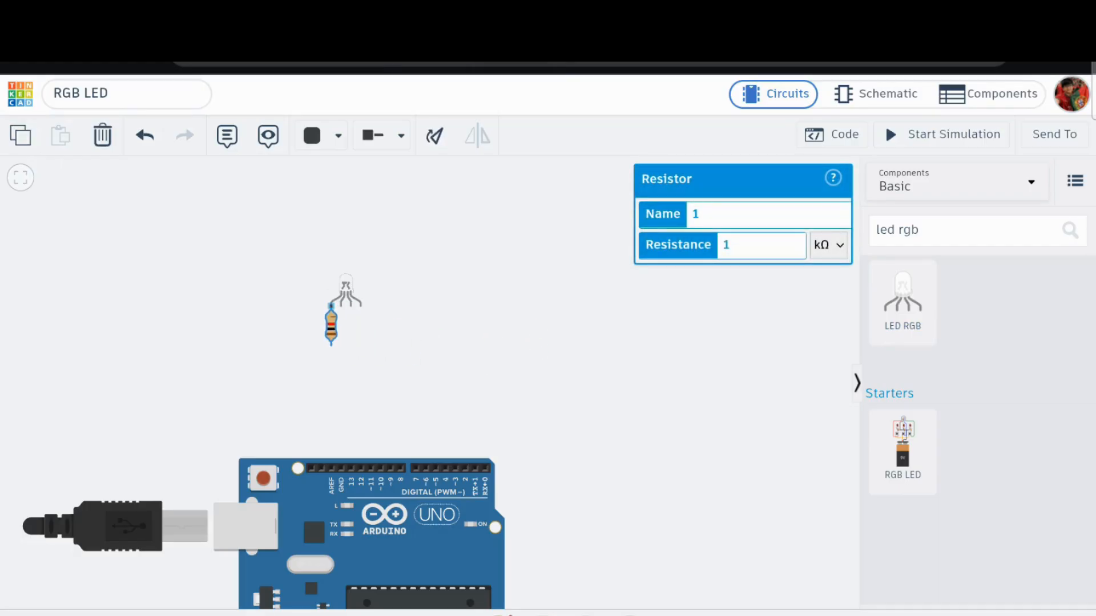
key(Escape)
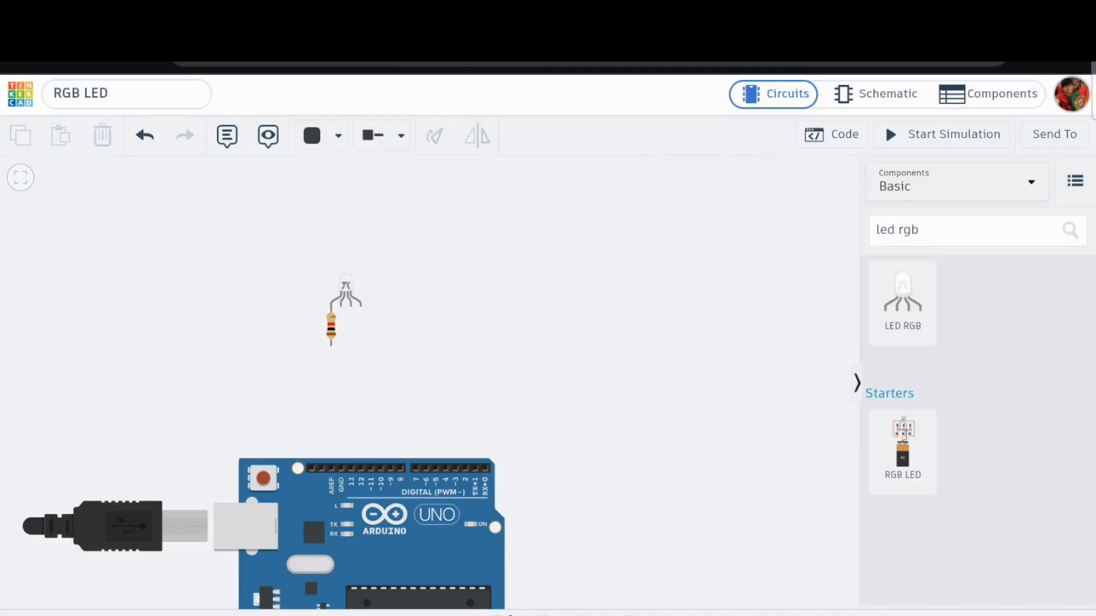
Clear the component search and attach a 1 kΩ resistor to each of the RGB LED's blue and green legs
click(917, 229)
key(BackSpace)
key(BackSpace)
key(BackSpace)
key(BackSpace)
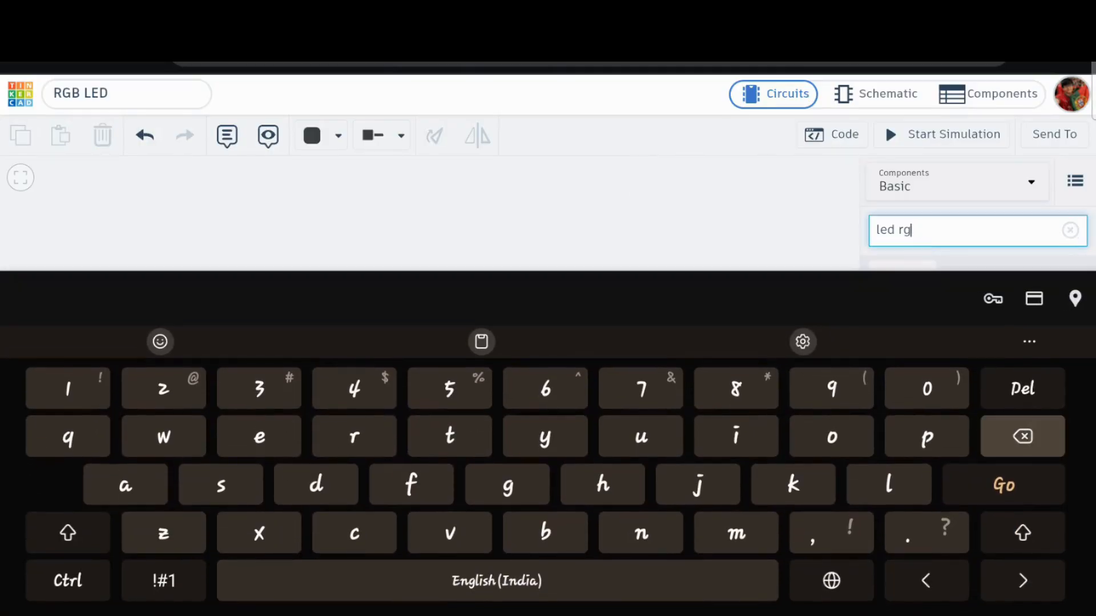
key(BackSpace)
key(BackSpace)
key(BackSpace)
drag(902, 294, 350, 325)
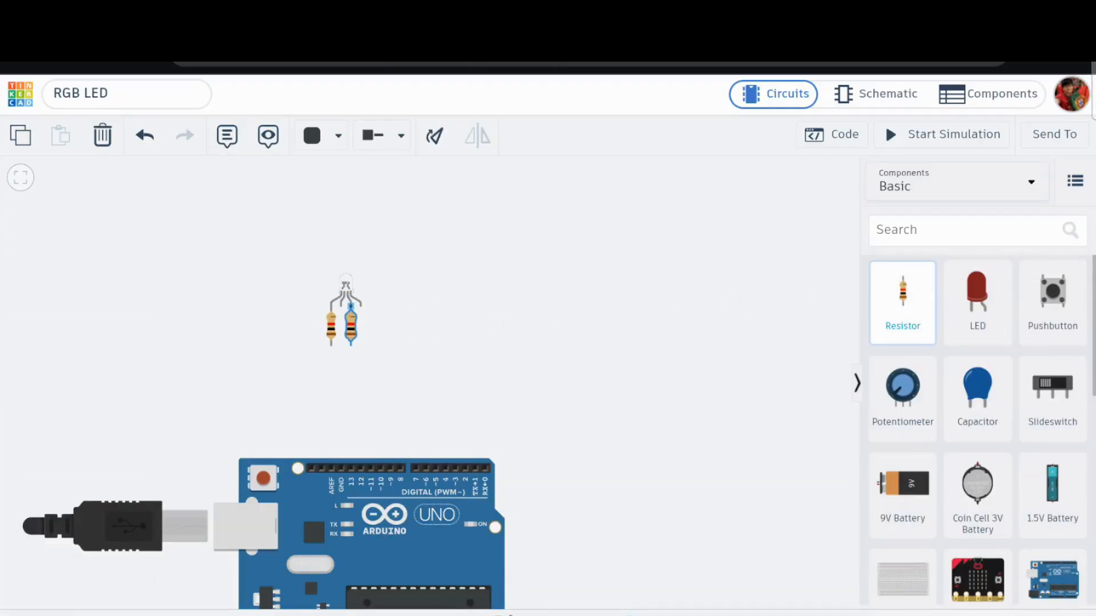
drag(903, 294, 361, 325)
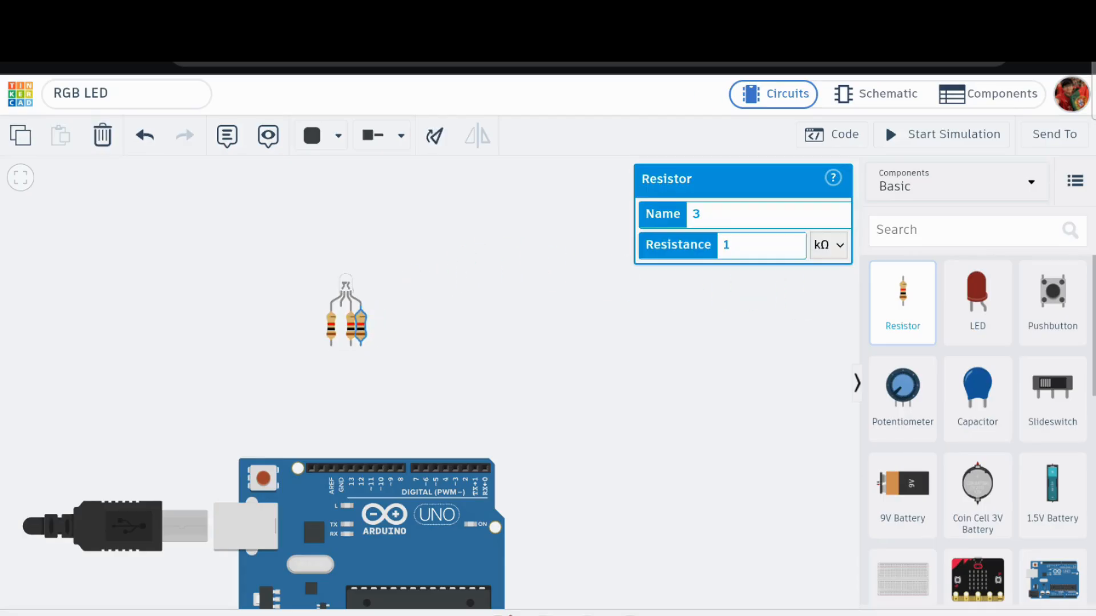
key(Escape)
Reposition the Arduino Uno below the LED and wire its GND power pin to the RGB LED's cathode in black
drag(371, 548, 262, 520)
key(Escape)
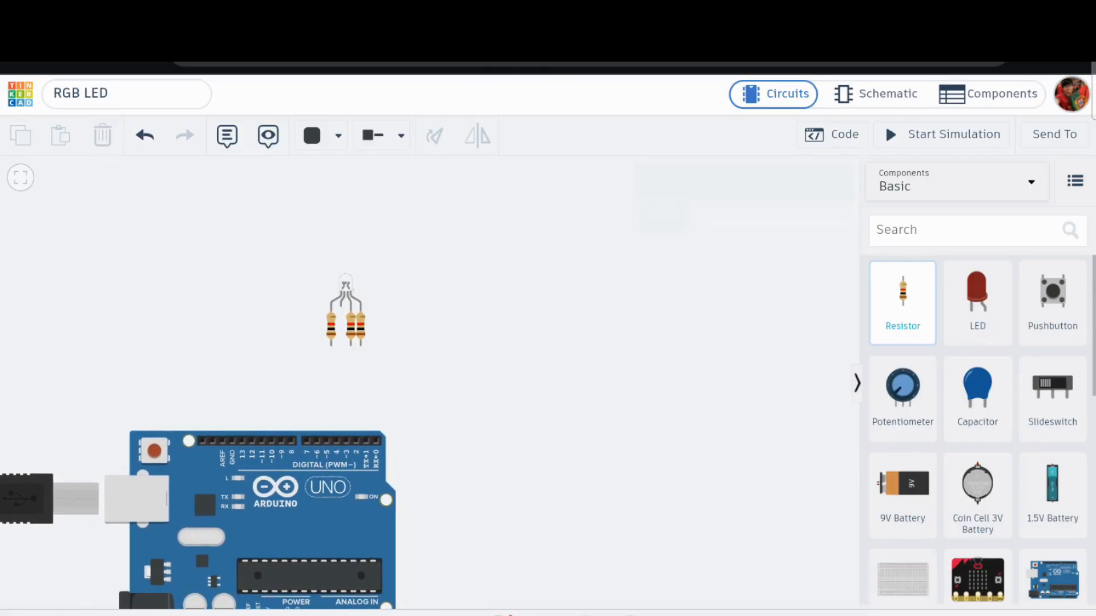
scroll(468, 266, down, 3)
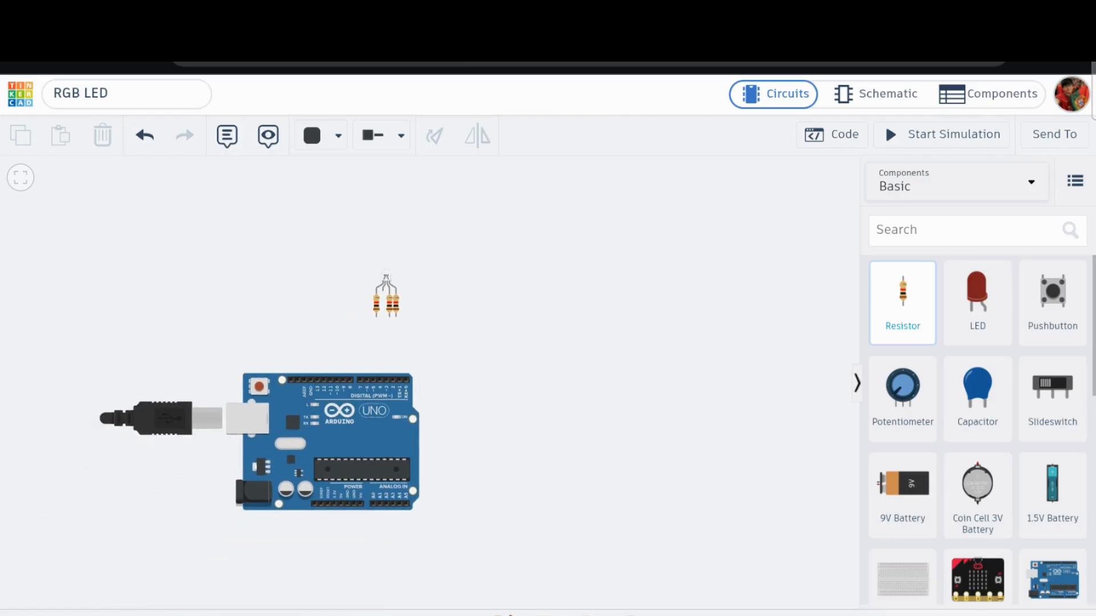
click(353, 504)
click(383, 278)
scroll(400, 279, up, 3)
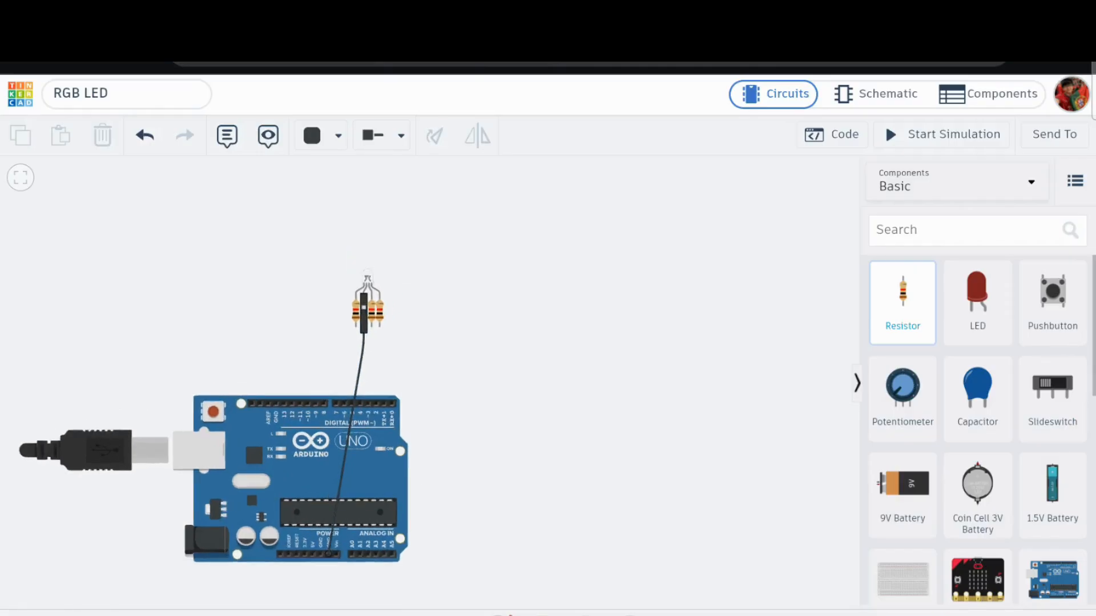
Wire the three resistors to the Arduino with a red wire to pin 0, blue to pin 1 and green to pin 2
click(337, 136)
click(361, 217)
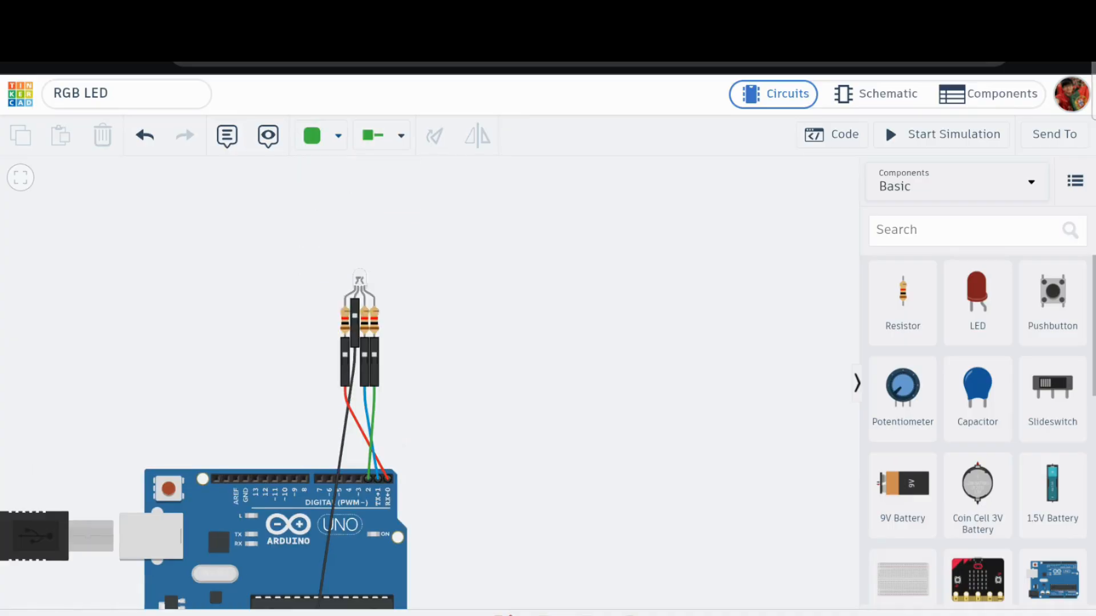
Inspect the resistor connections up close, run the simulation to check the RGB LED's colour cycle, and stop it
scroll(330, 295, up, 5)
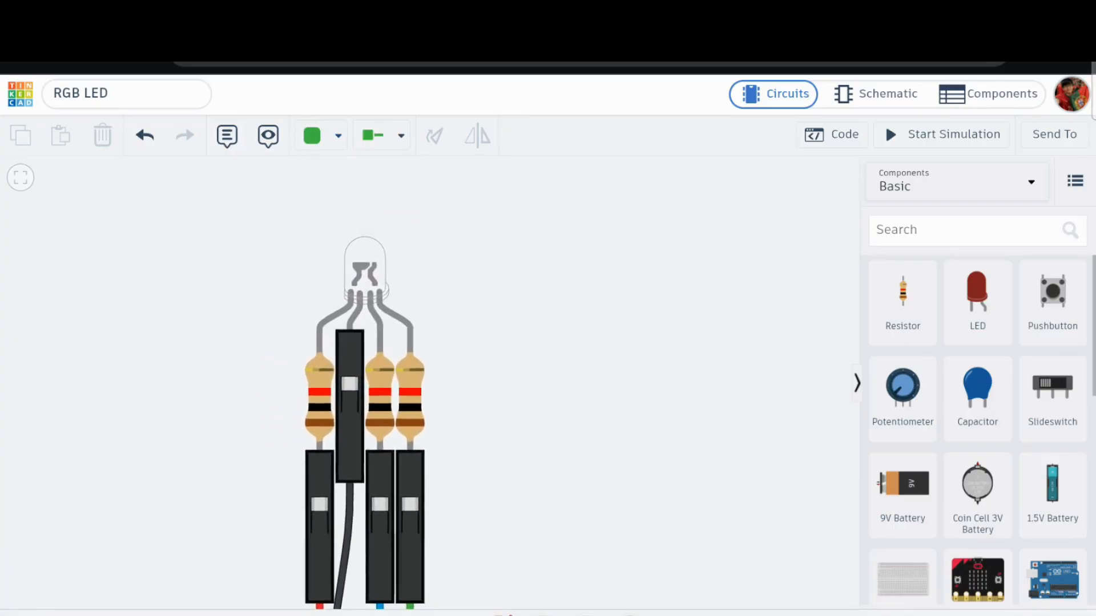
scroll(419, 340, down, 1)
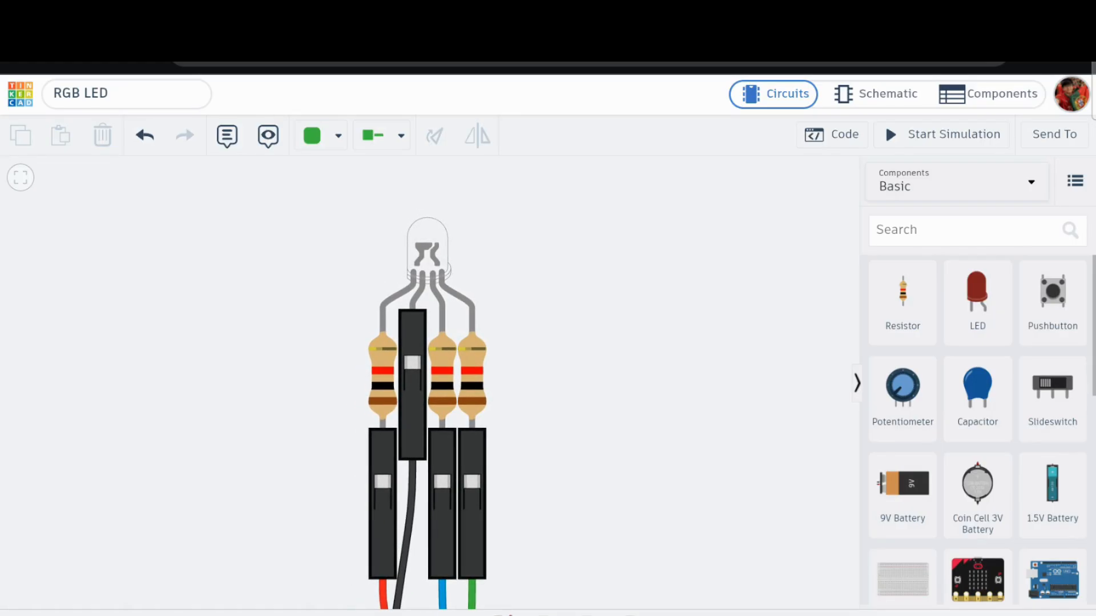
scroll(696, 331, down, 4)
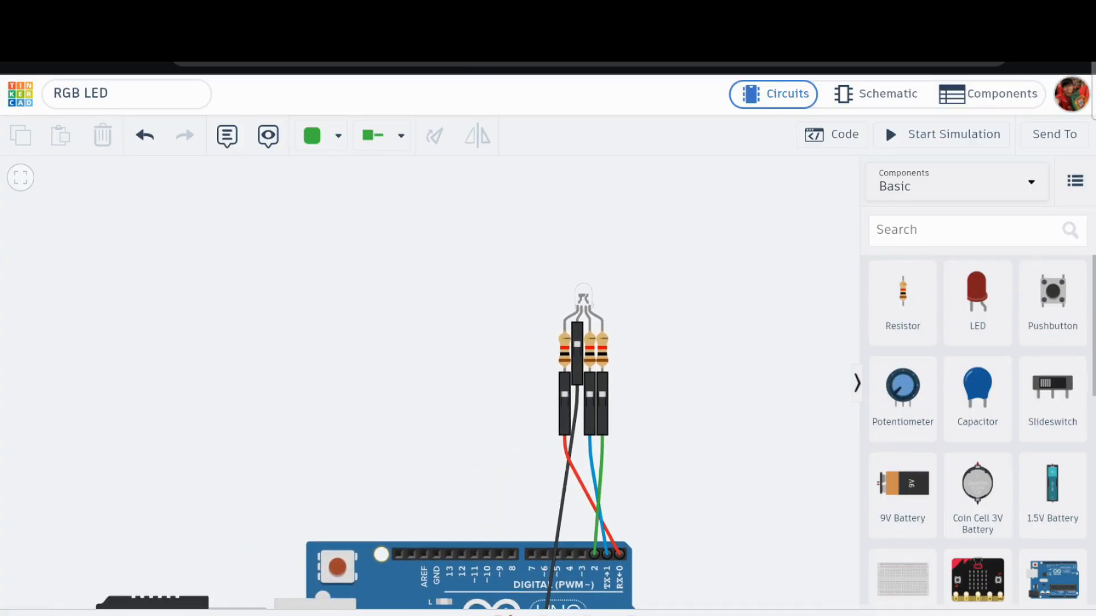
click(942, 136)
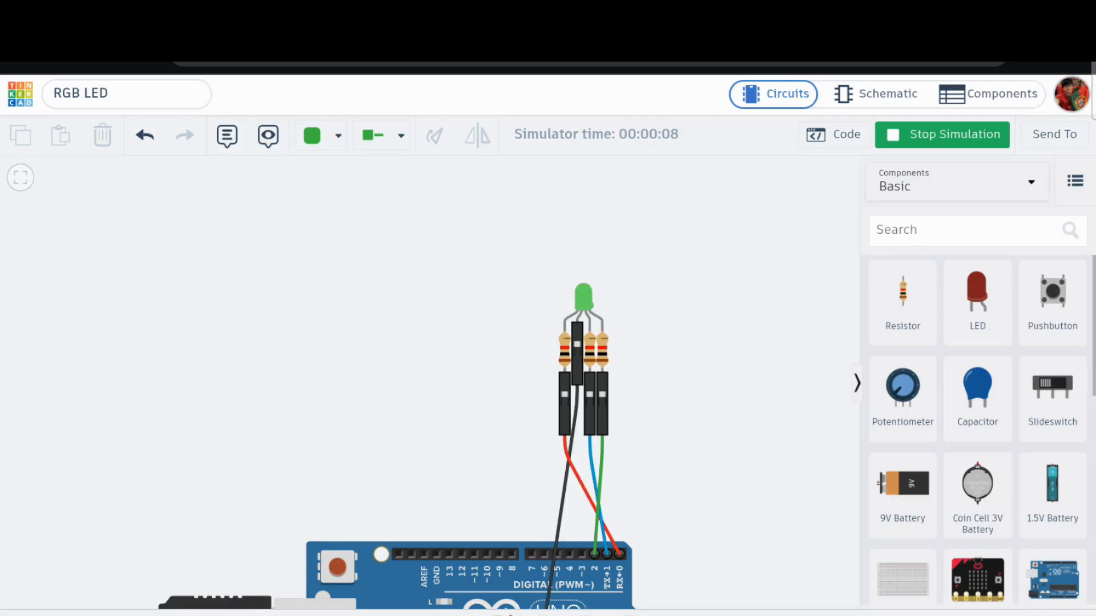
click(942, 135)
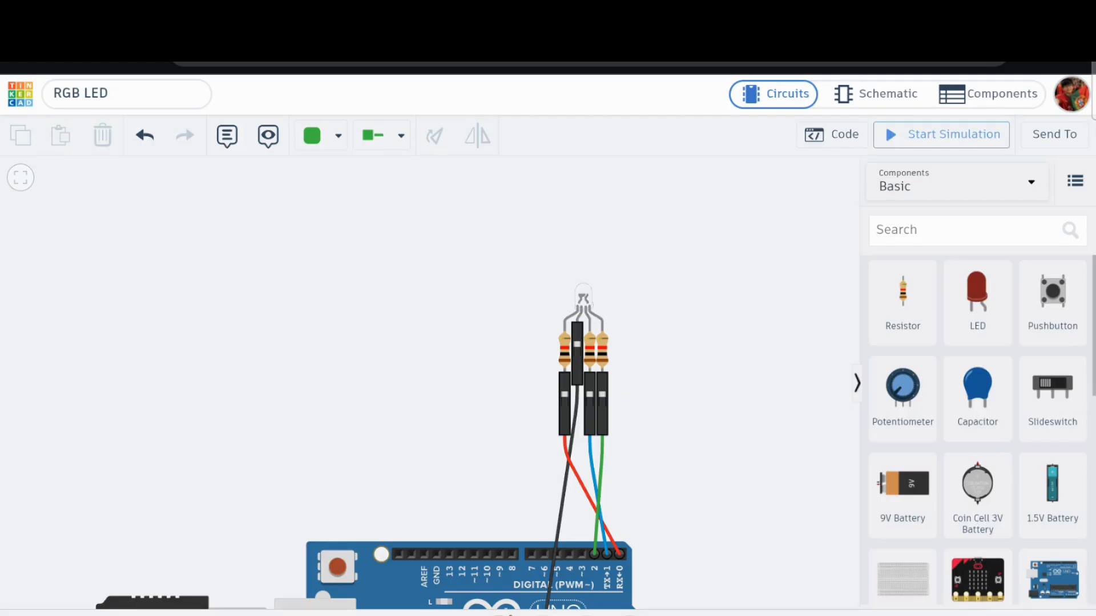
scroll(978, 428, down, 3)
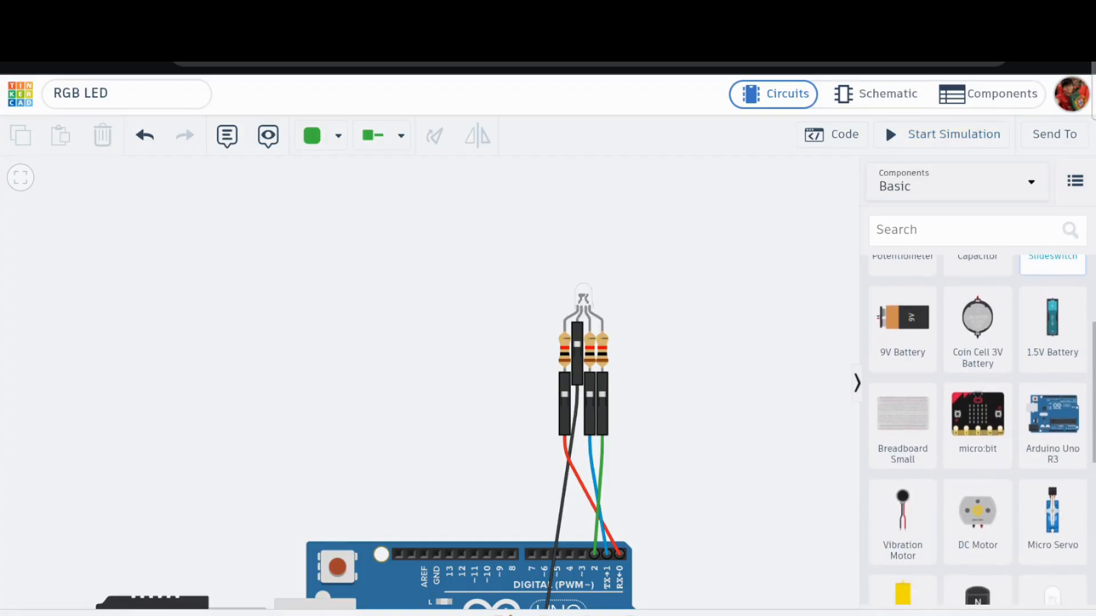
scroll(977, 428, down, 5)
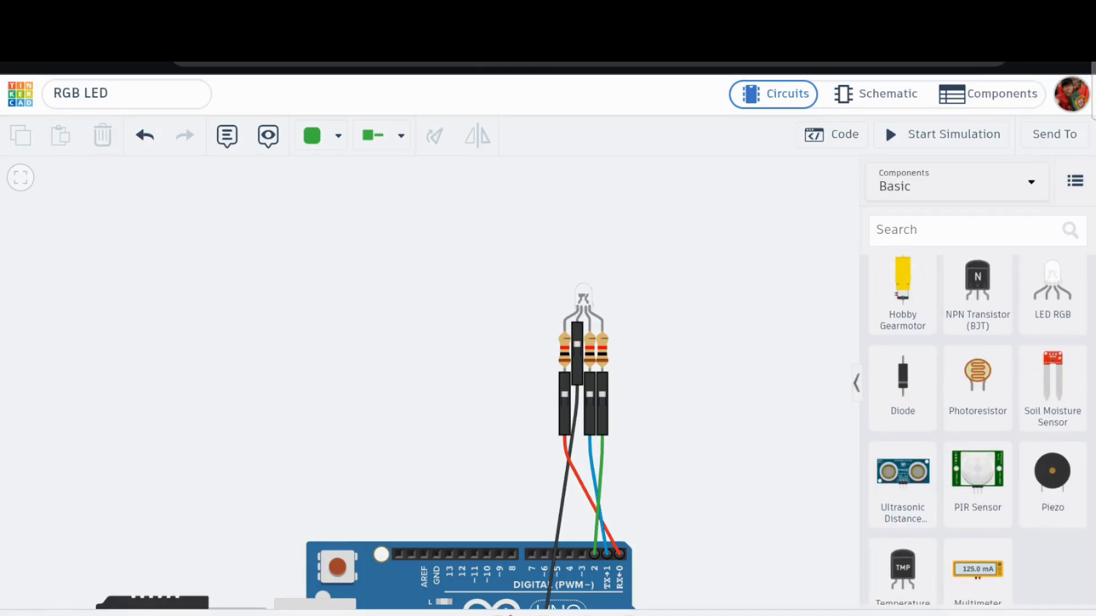
click(856, 383)
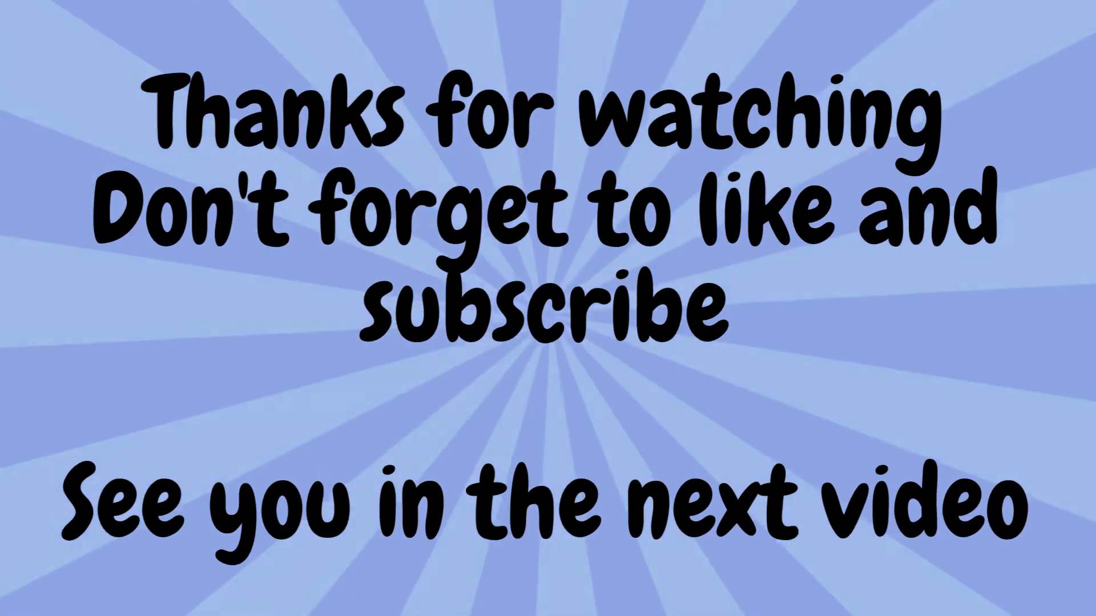